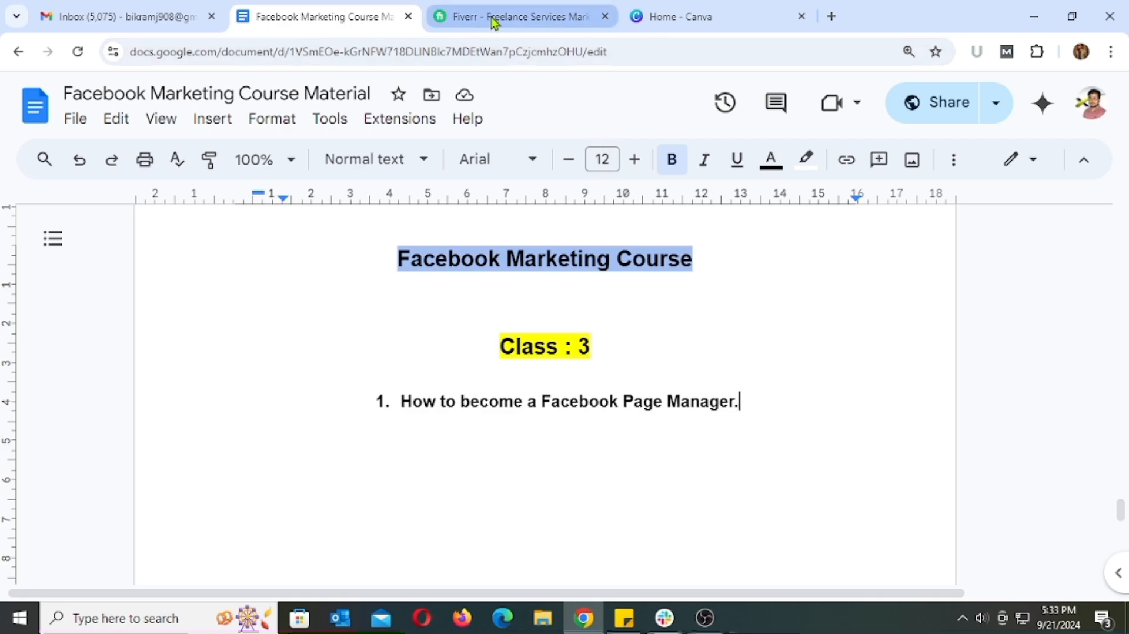
Switch to Fiverr and search its services for "facebook page manager"
{"action": "left_click", "coordinate": [494, 18]}
{"action": "left_click", "coordinate": [431, 104]}
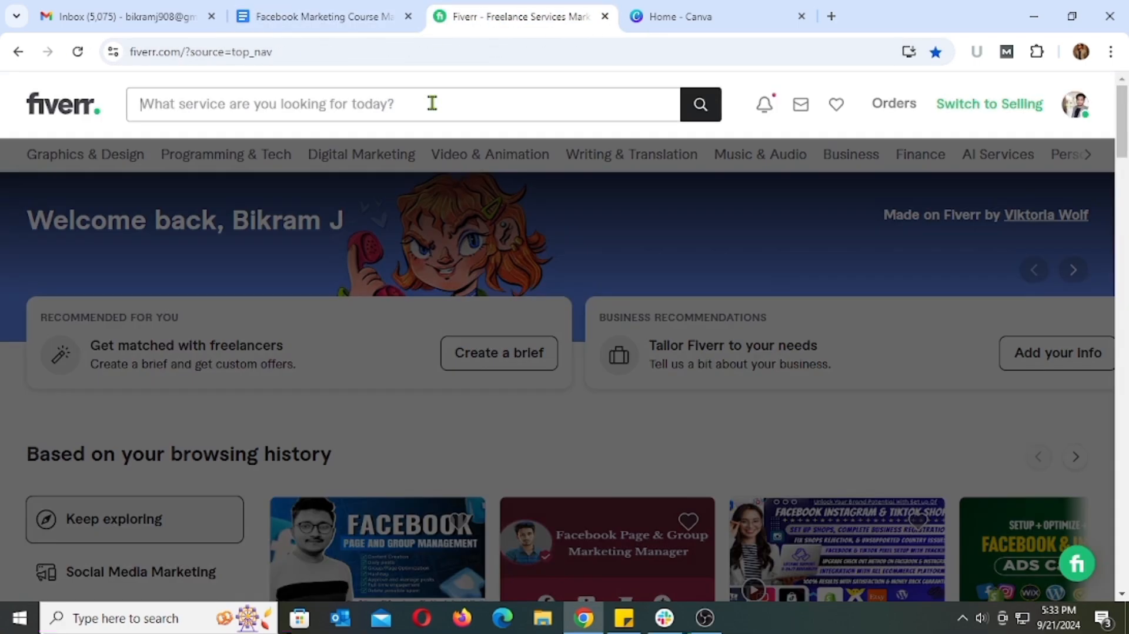
{"action": "type", "text": "Facebook Page Manager"}
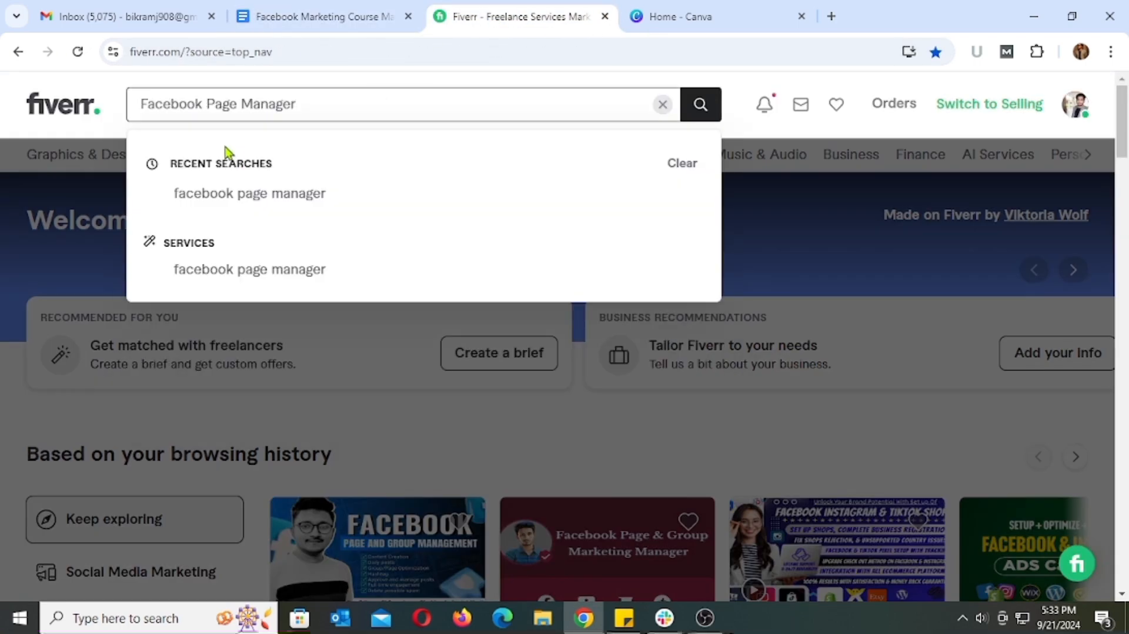
{"action": "left_click", "coordinate": [276, 195]}
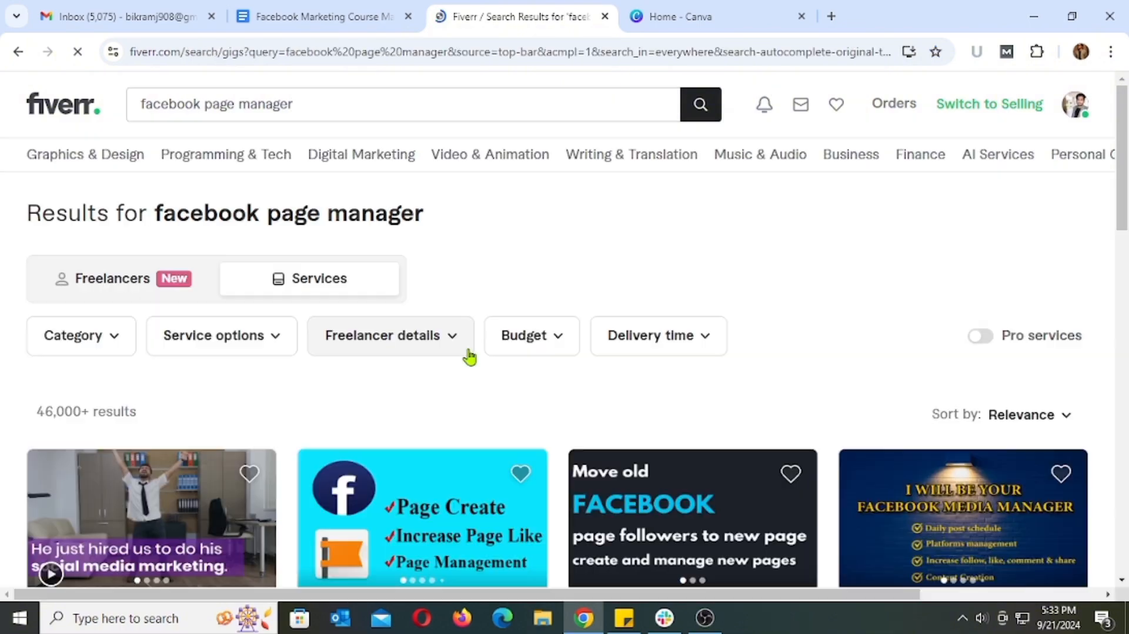
Review the number of search results and browse the listed Facebook page manager gigs with their prices
{"action": "scroll", "coordinate": [52, 249], "scroll_direction": "down", "scroll_amount": 3}
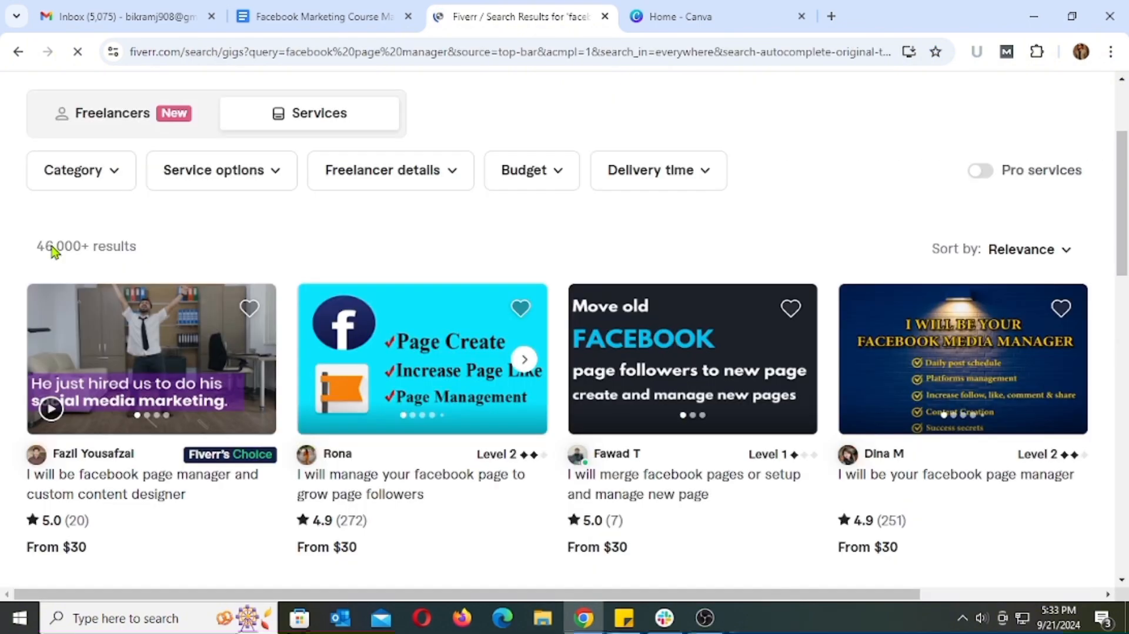
{"action": "left_click_drag", "start_coordinate": [146, 249], "coordinate": [45, 262]}
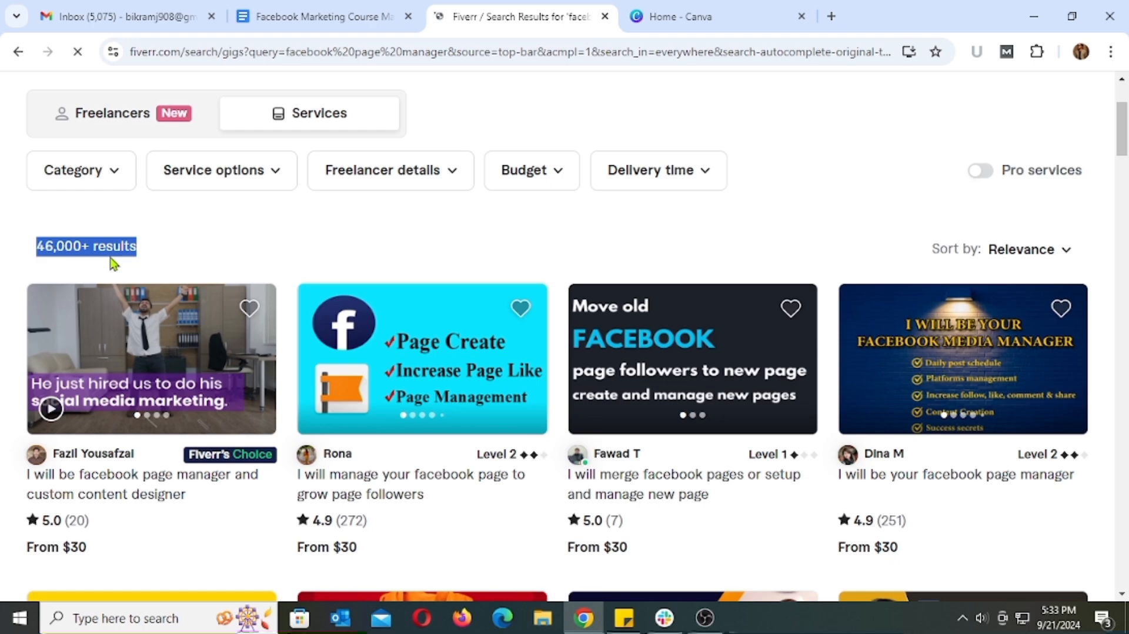
{"action": "left_click", "coordinate": [166, 247]}
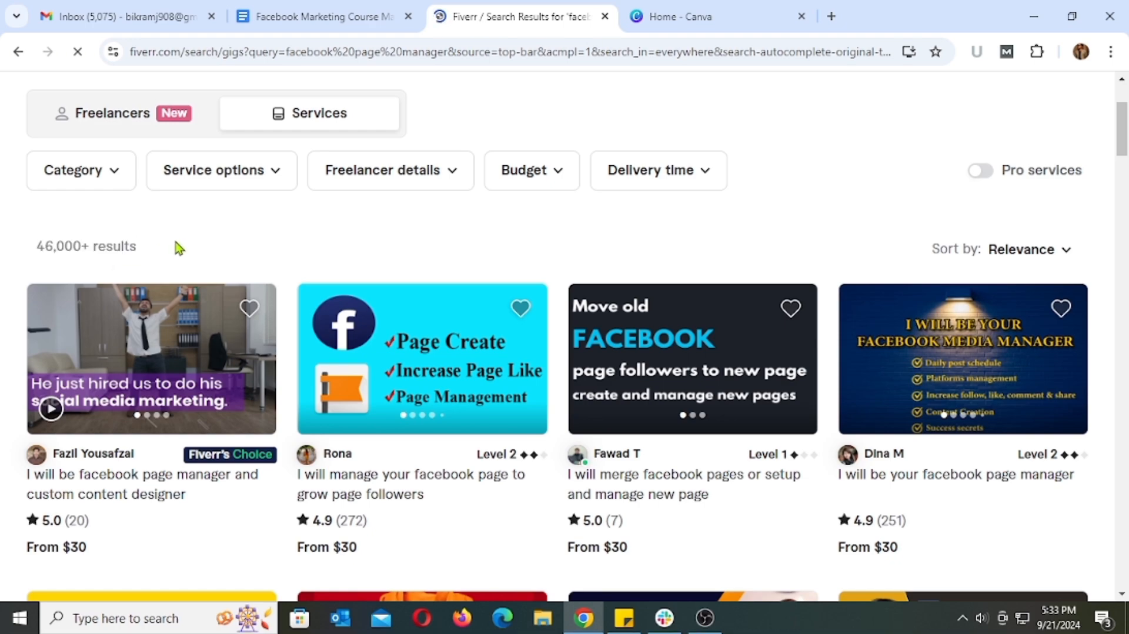
{"action": "scroll", "coordinate": [197, 242], "scroll_direction": "down", "scroll_amount": 3}
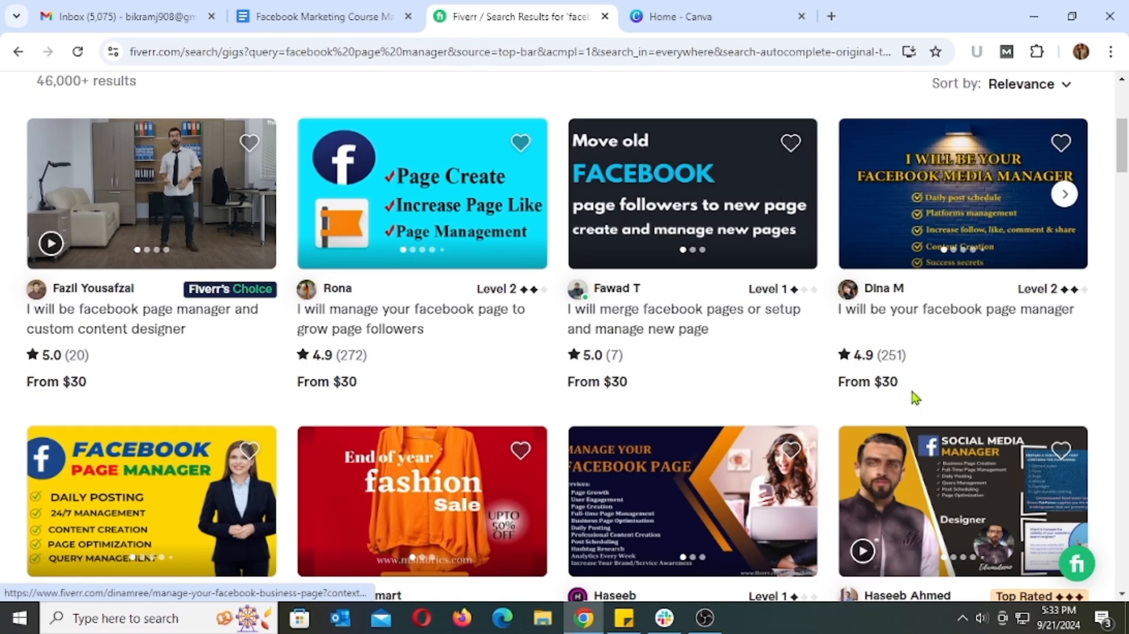
{"action": "scroll", "coordinate": [914, 398], "scroll_direction": "down", "scroll_amount": 12}
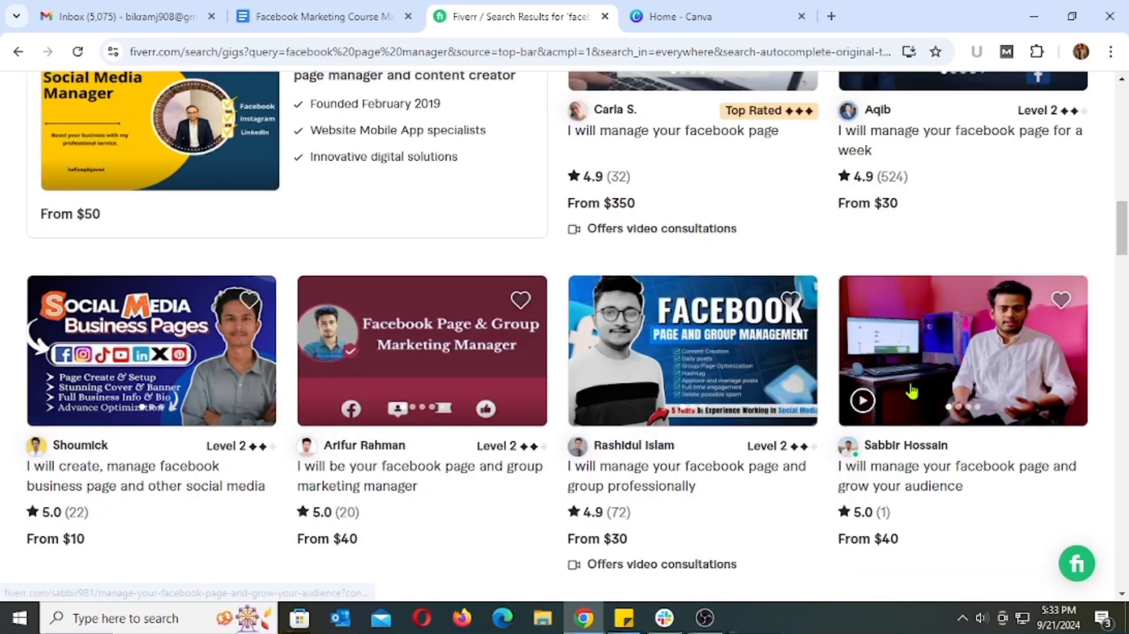
Open the gig "I will manage your facebook page and group professionally" and read its title
{"action": "left_click", "coordinate": [748, 346]}
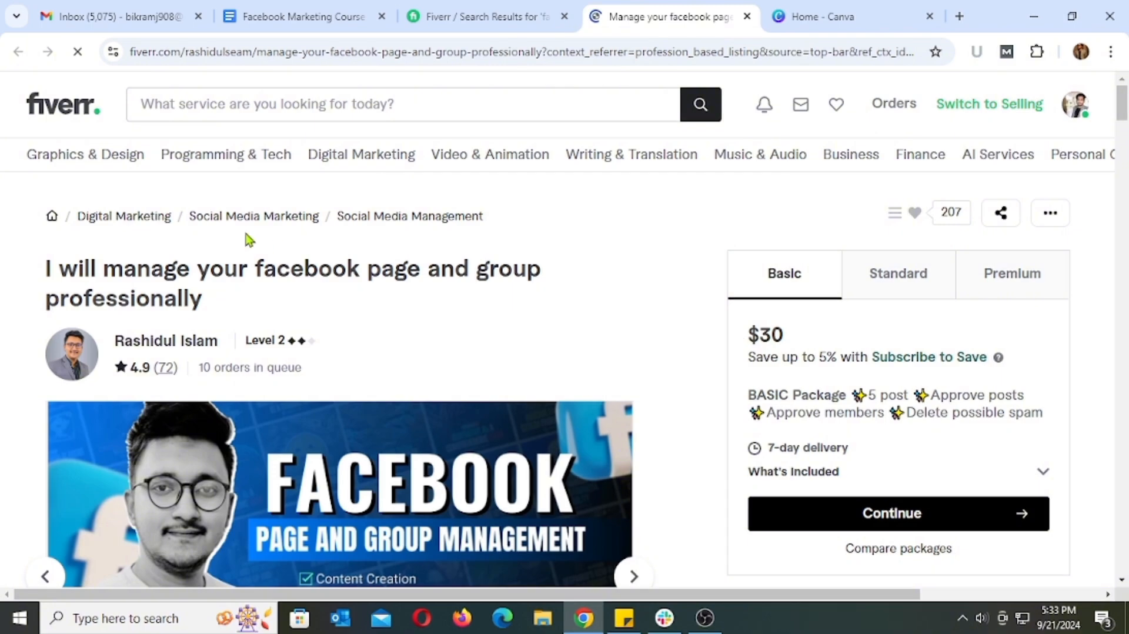
{"action": "left_click_drag", "start_coordinate": [37, 281], "coordinate": [189, 284]}
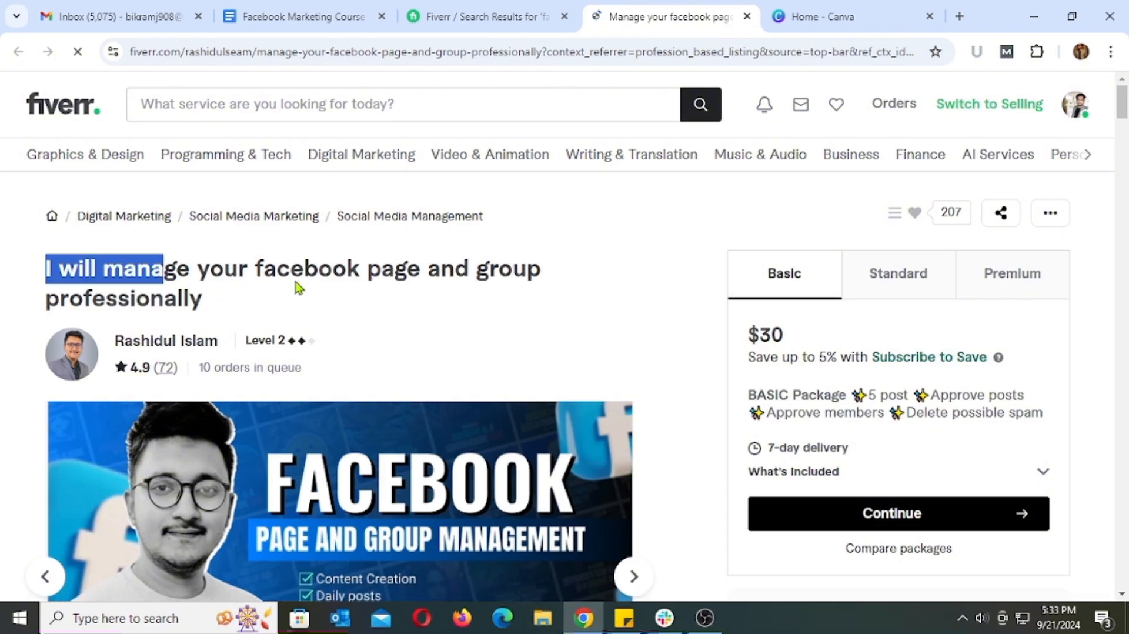
{"action": "left_click_drag", "start_coordinate": [297, 287], "coordinate": [245, 304]}
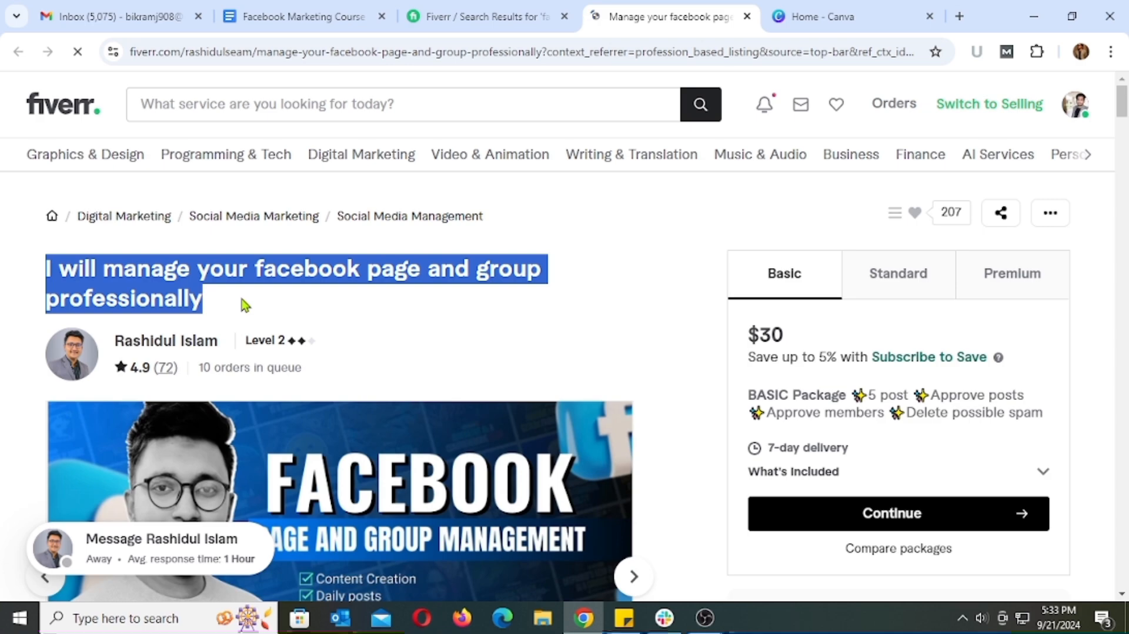
{"action": "left_click", "coordinate": [243, 304]}
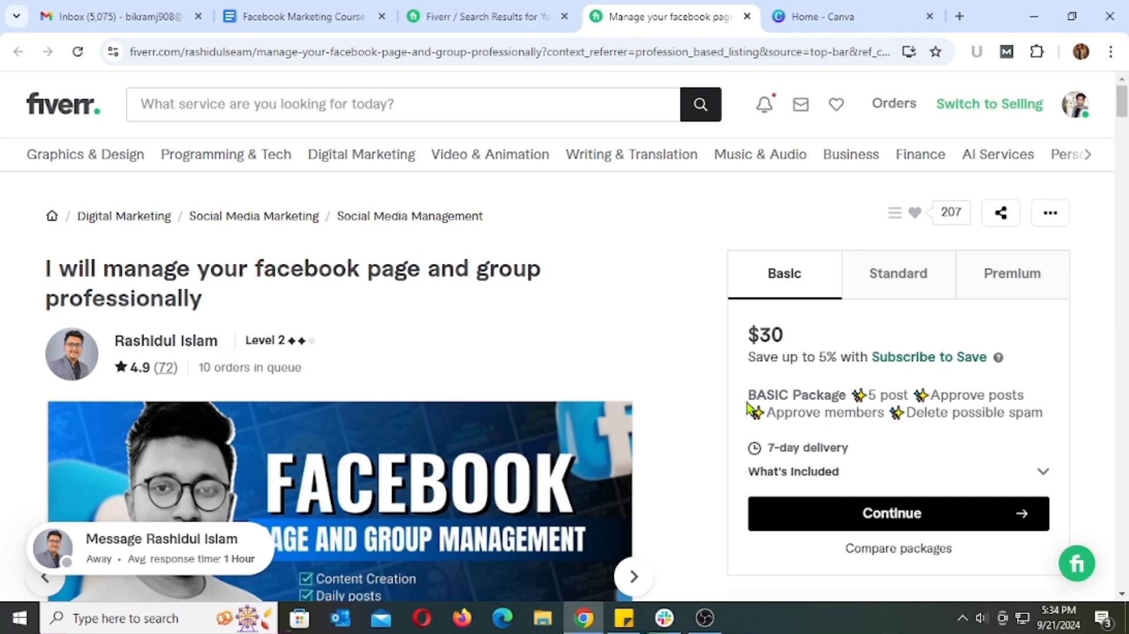
Check the number of posts and the delivery time in the gig's Basic package
{"action": "left_click_drag", "start_coordinate": [905, 395], "coordinate": [869, 395]}
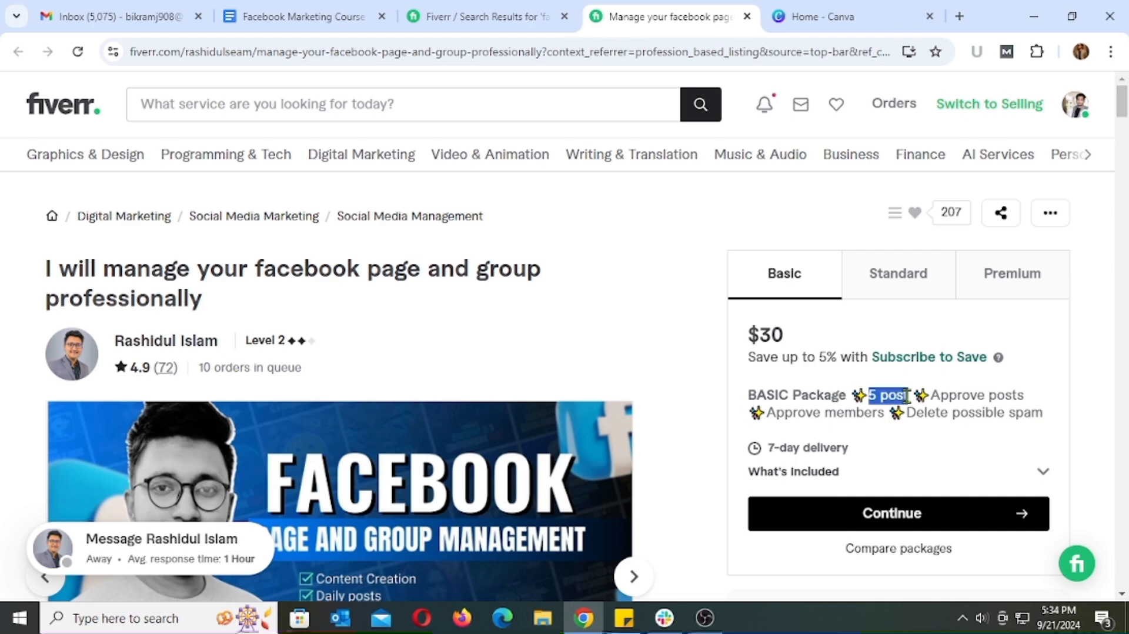
{"action": "left_click_drag", "start_coordinate": [767, 448], "coordinate": [864, 454]}
{"action": "left_click", "coordinate": [866, 439]}
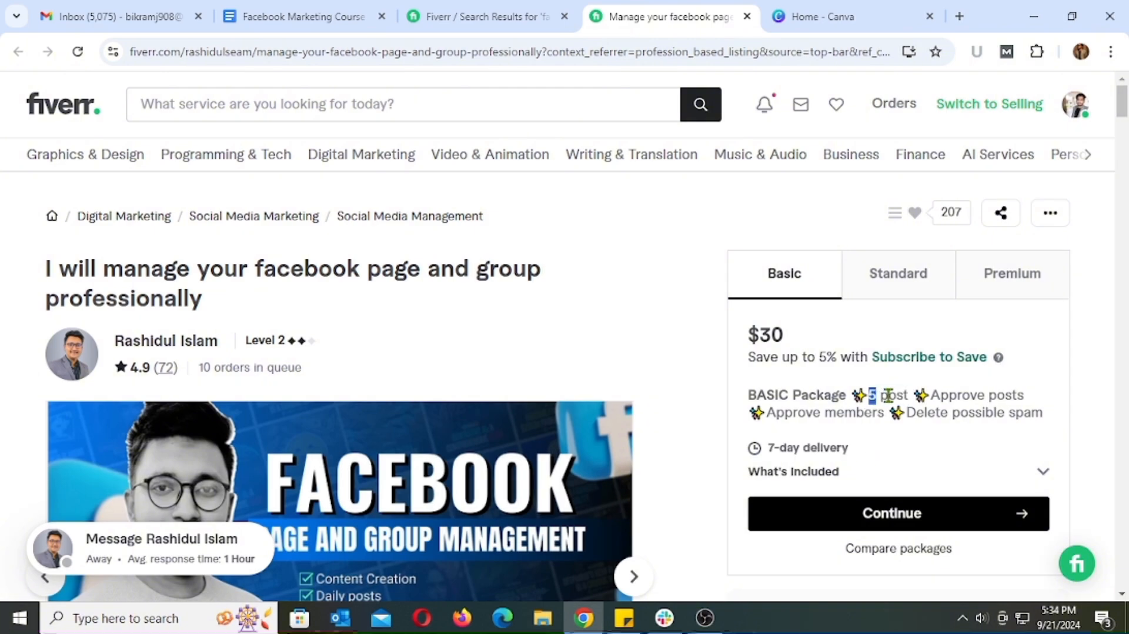
{"action": "left_click_drag", "start_coordinate": [887, 395], "coordinate": [910, 395]}
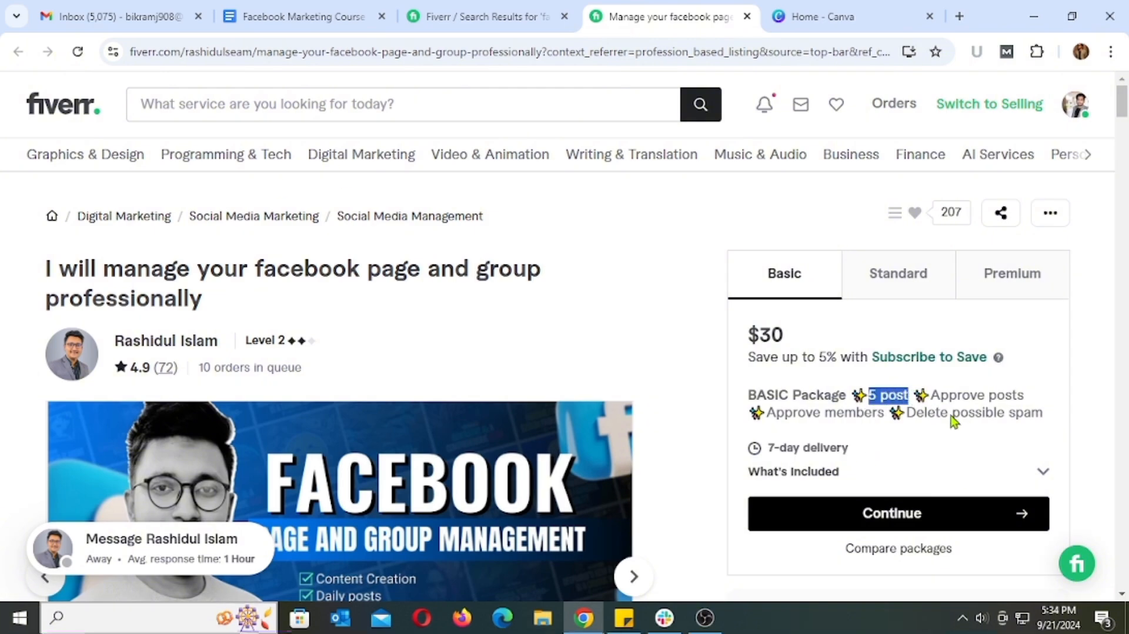
Show the gig's Standard package and check its post count and delivery time
{"action": "left_click", "coordinate": [912, 272]}
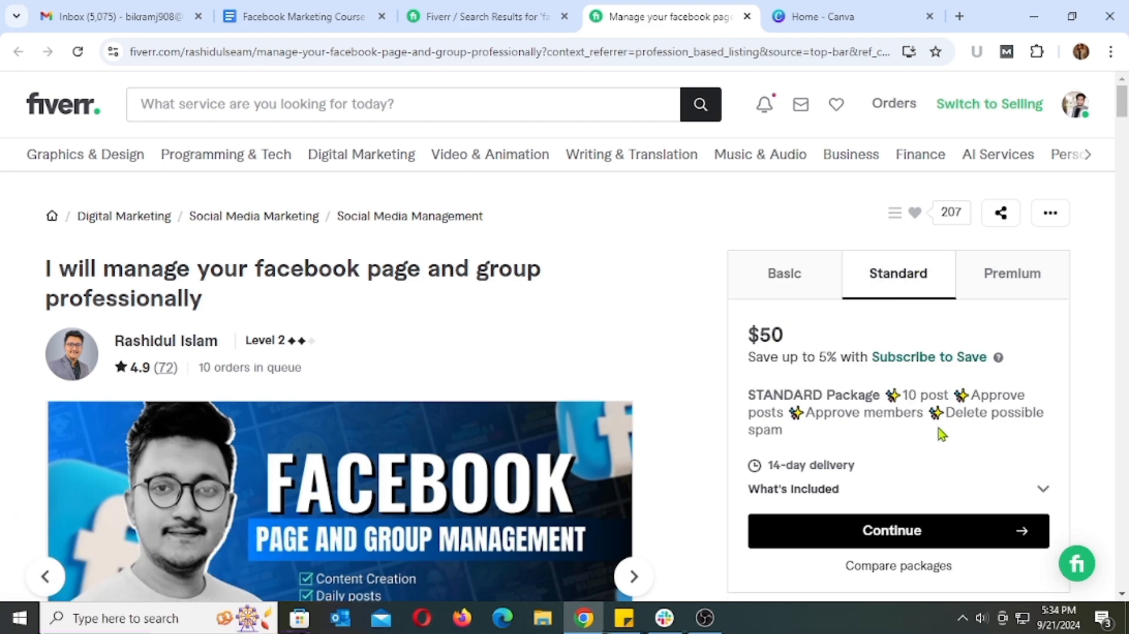
{"action": "left_click_drag", "start_coordinate": [903, 394], "coordinate": [949, 395]}
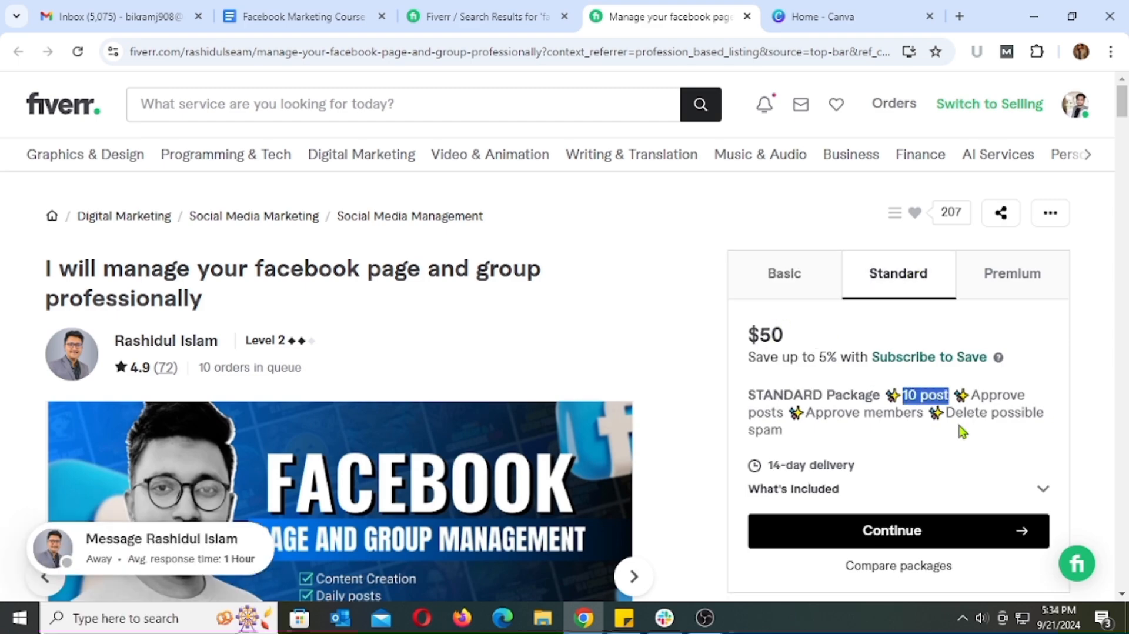
{"action": "left_click_drag", "start_coordinate": [769, 466], "coordinate": [879, 467]}
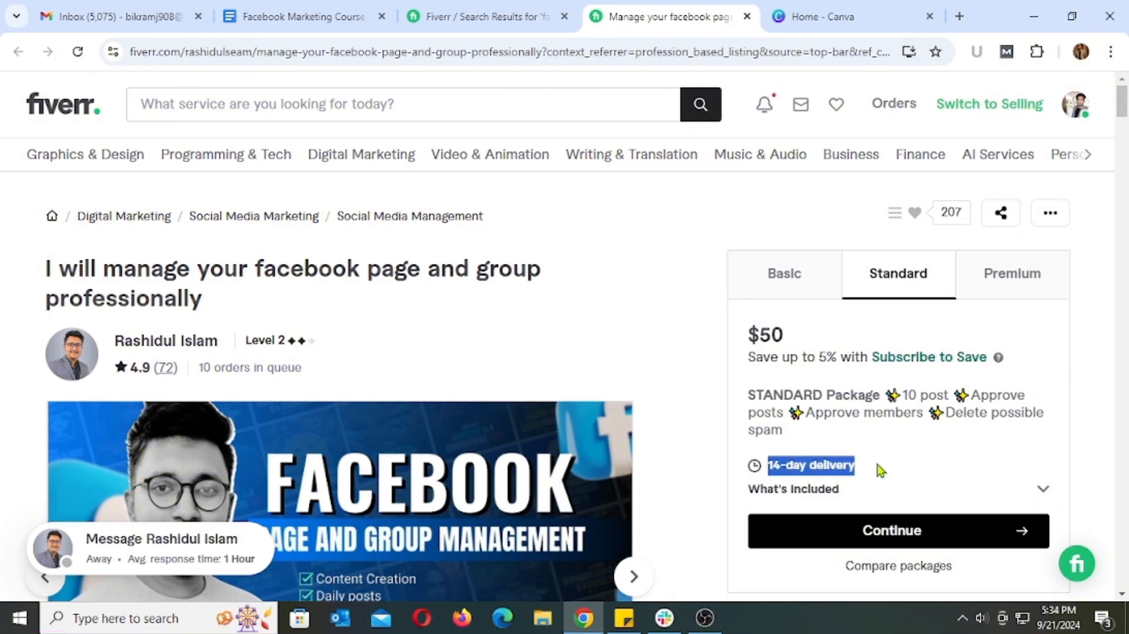
{"action": "left_click", "coordinate": [879, 454]}
Show the gig's Premium package and check its price, post count and delivery time
{"action": "left_click", "coordinate": [999, 277]}
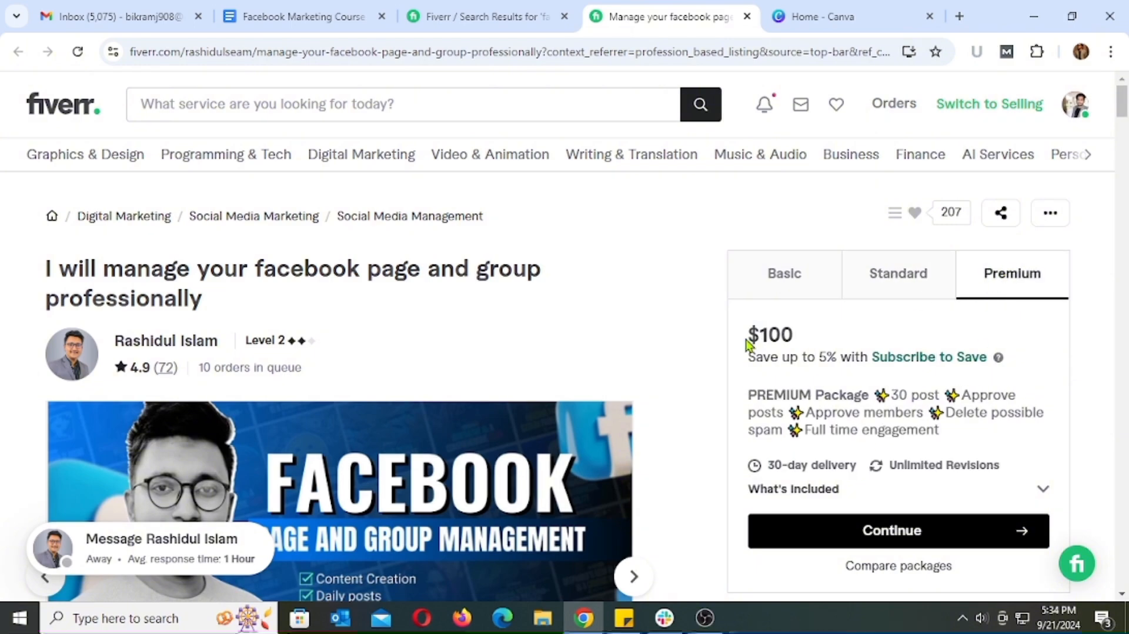
{"action": "left_click_drag", "start_coordinate": [746, 333], "coordinate": [860, 356]}
{"action": "left_click_drag", "start_coordinate": [890, 395], "coordinate": [939, 395]}
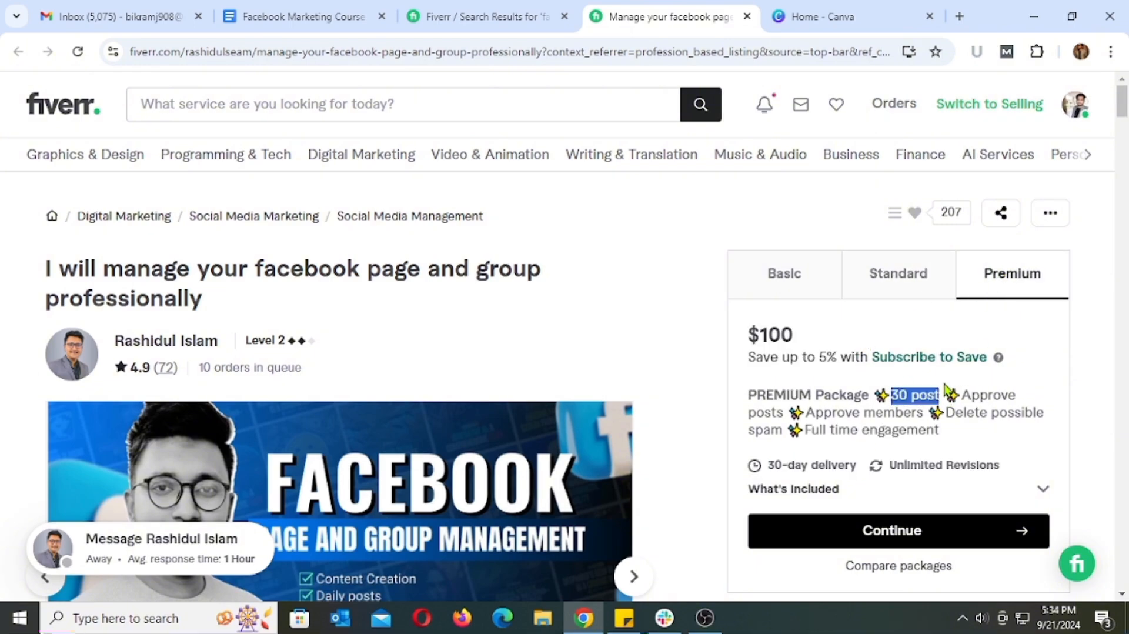
{"action": "left_click_drag", "start_coordinate": [769, 465], "coordinate": [875, 466]}
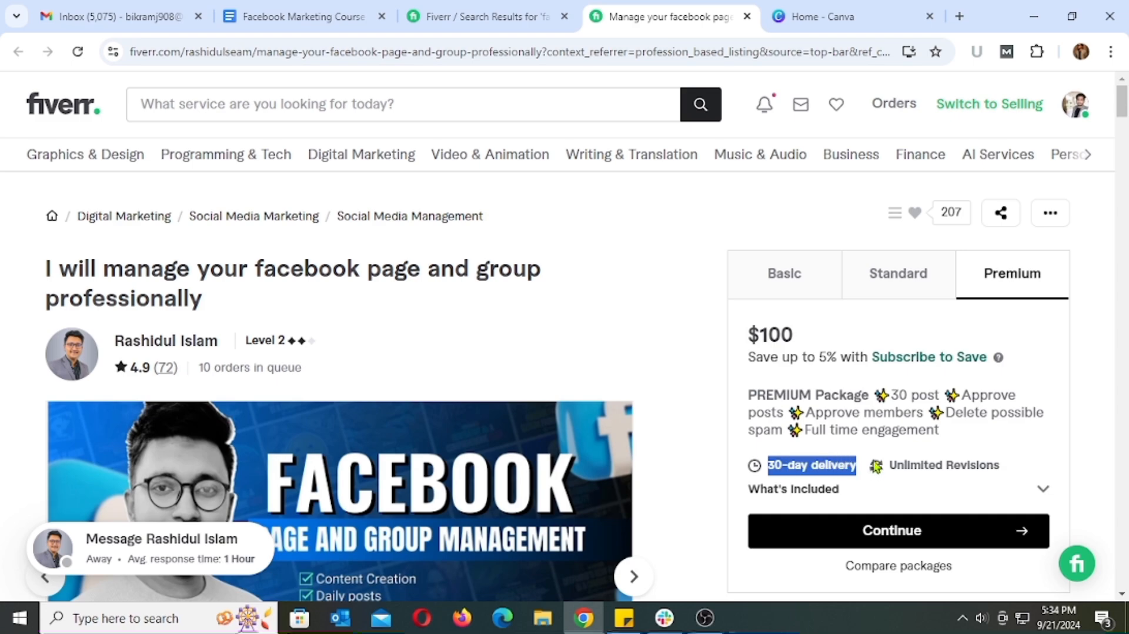
{"action": "left_click", "coordinate": [879, 450]}
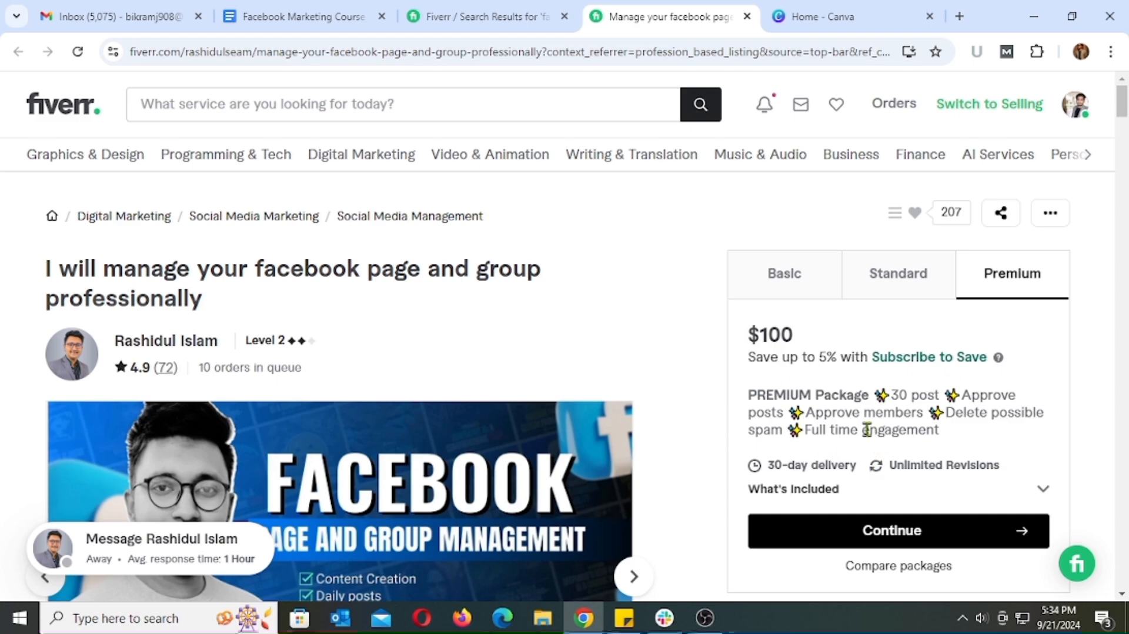
{"action": "left_click_drag", "start_coordinate": [889, 395], "coordinate": [938, 398]}
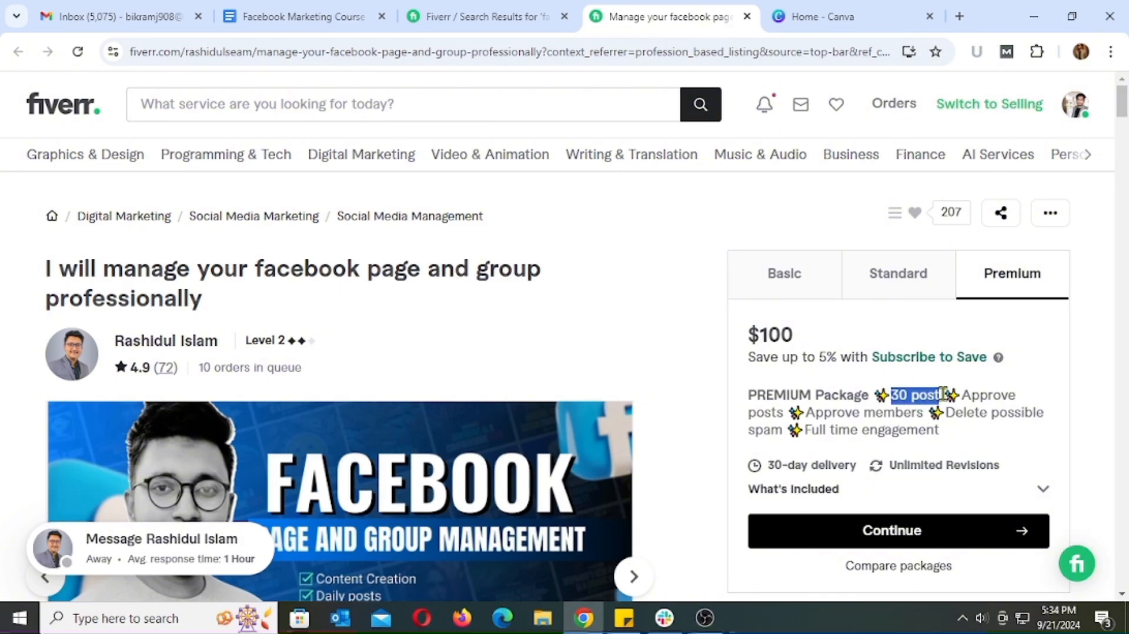
{"action": "left_click", "coordinate": [1005, 402]}
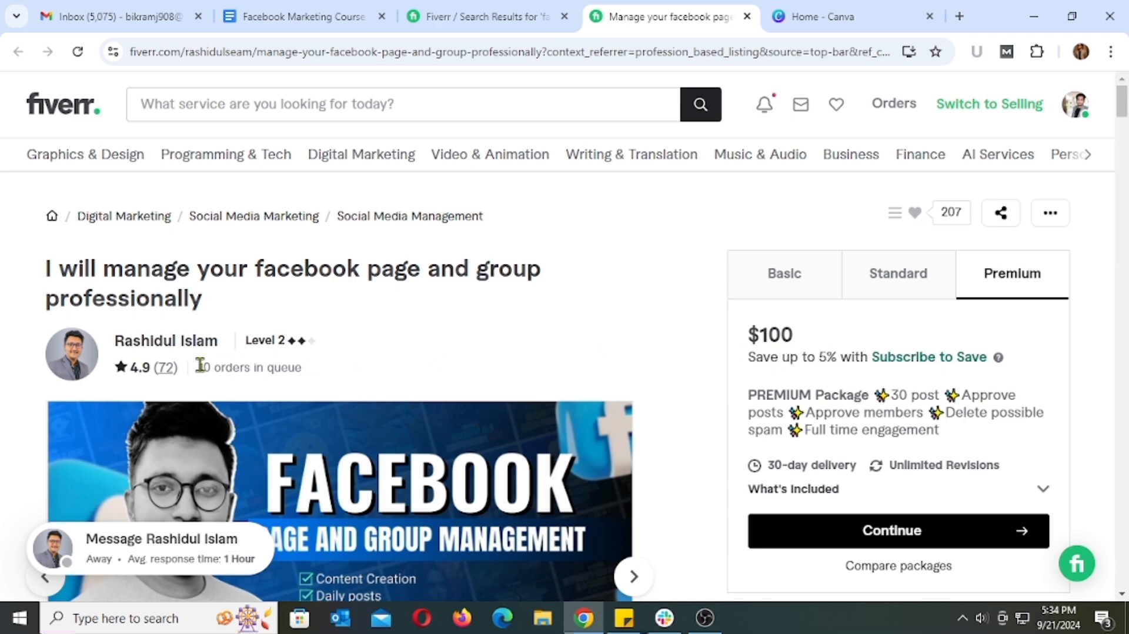
Check the seller's orders in queue and view the services listed on the gig image
{"action": "left_click_drag", "start_coordinate": [200, 364], "coordinate": [330, 378]}
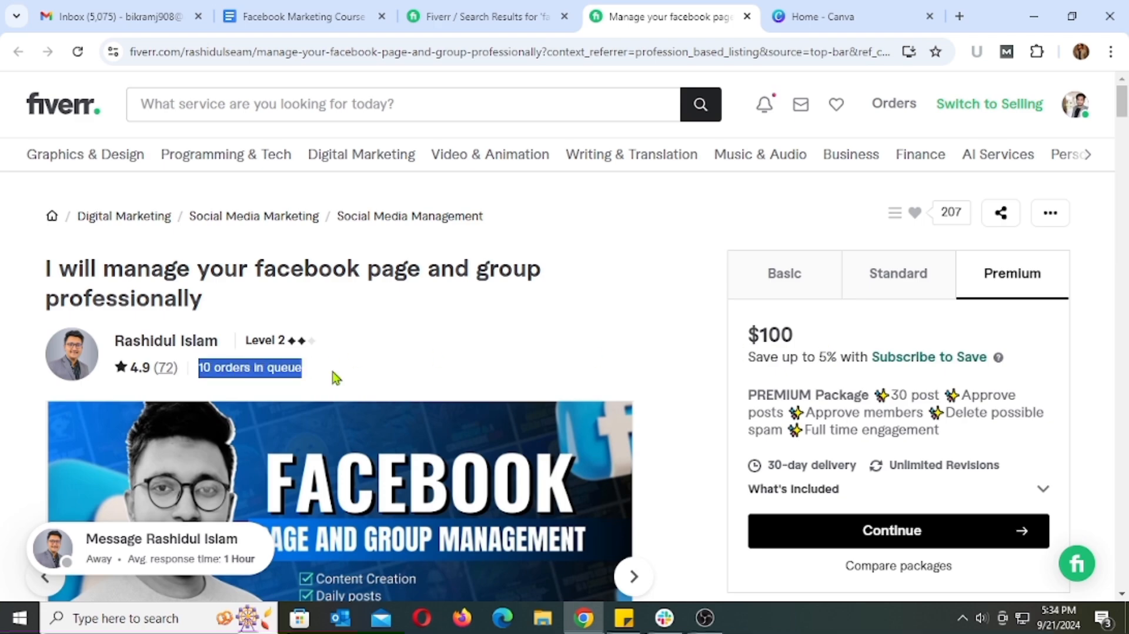
{"action": "left_click", "coordinate": [565, 335]}
{"action": "scroll", "coordinate": [564, 335], "scroll_direction": "down", "scroll_amount": 4}
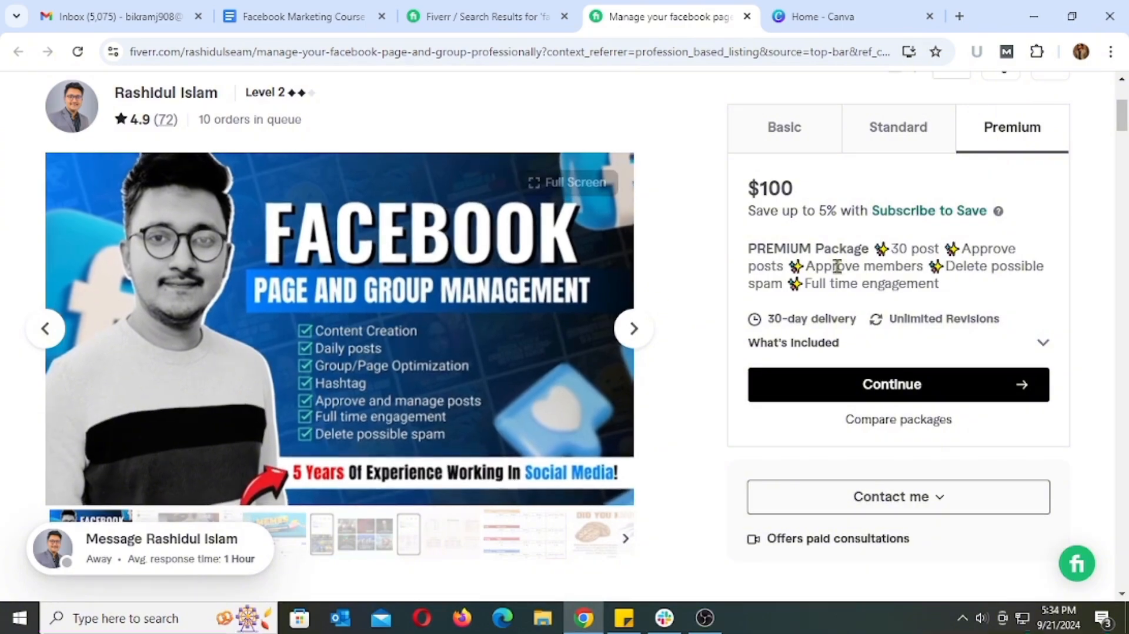
Return to the Facebook Marketing Course Material document and highlight "Facebook Page Manager" in the Class 3 topic for reading
{"action": "key", "text": "ctrl+shift+Tab"}
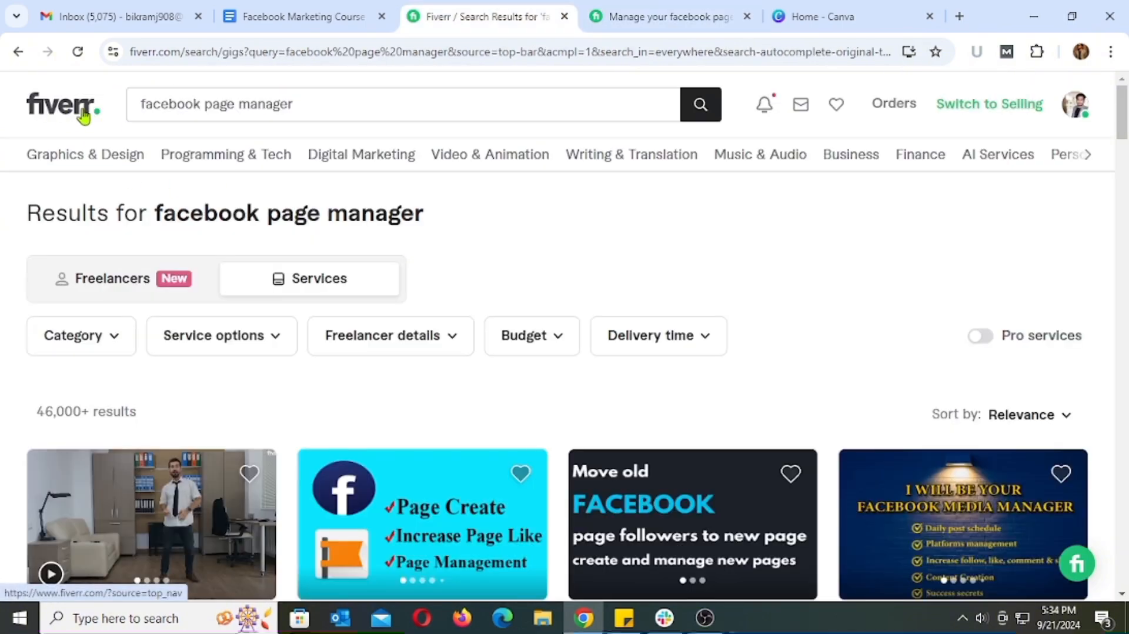
{"action": "key", "text": "ctrl+shift+Tab"}
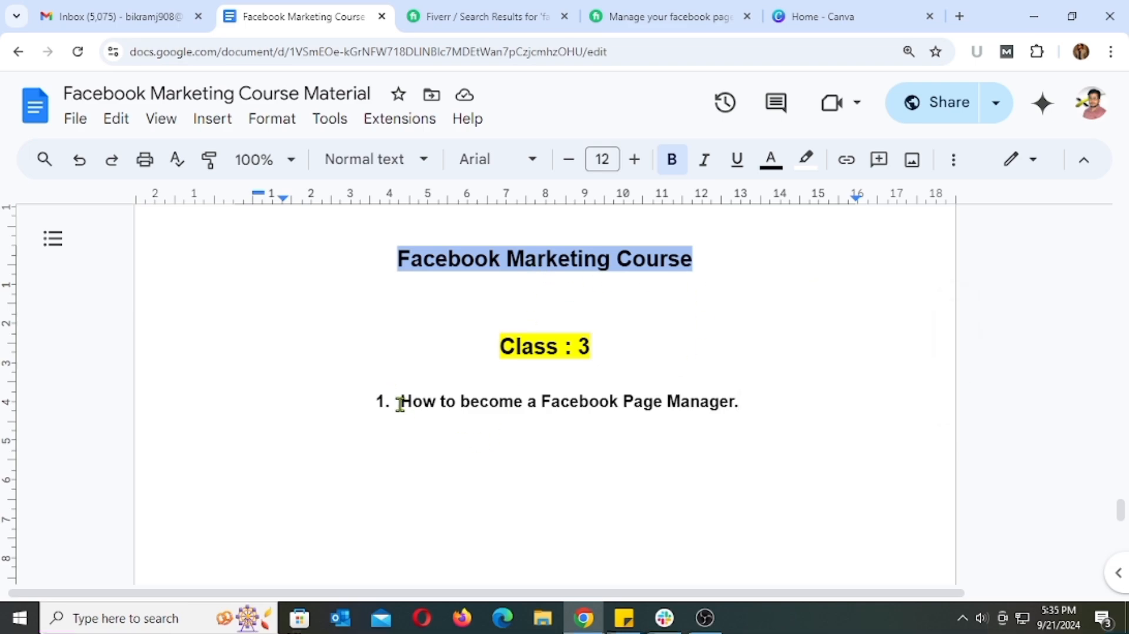
{"action": "left_click_drag", "start_coordinate": [542, 402], "coordinate": [742, 403]}
{"action": "left_click", "coordinate": [753, 400]}
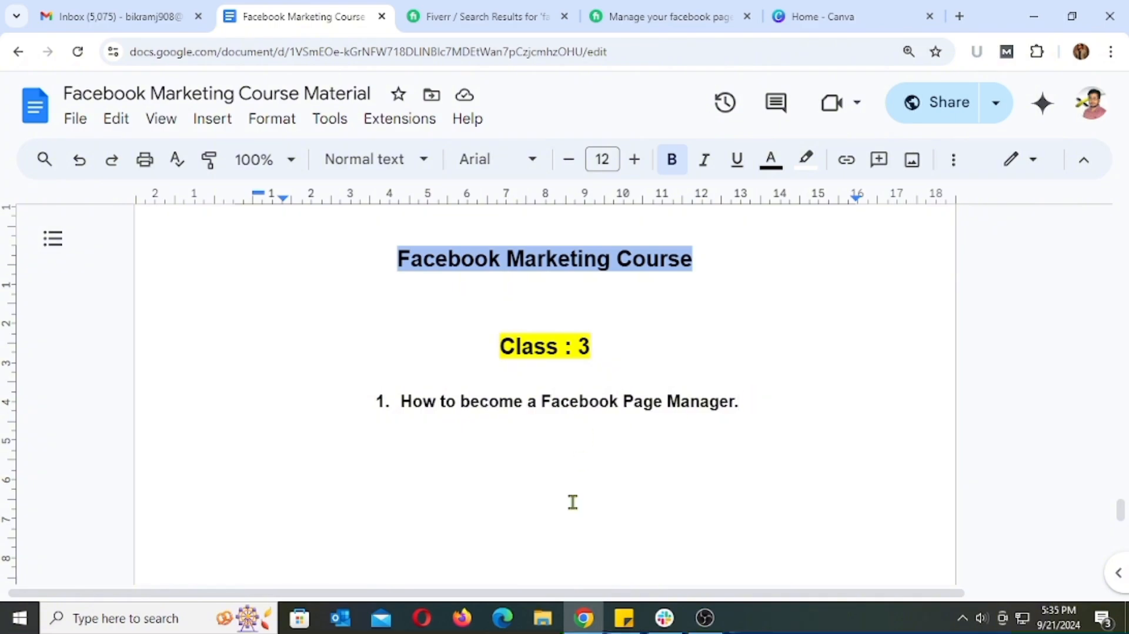
{"action": "left_click_drag", "start_coordinate": [542, 401], "coordinate": [739, 401]}
{"action": "left_click", "coordinate": [775, 402]}
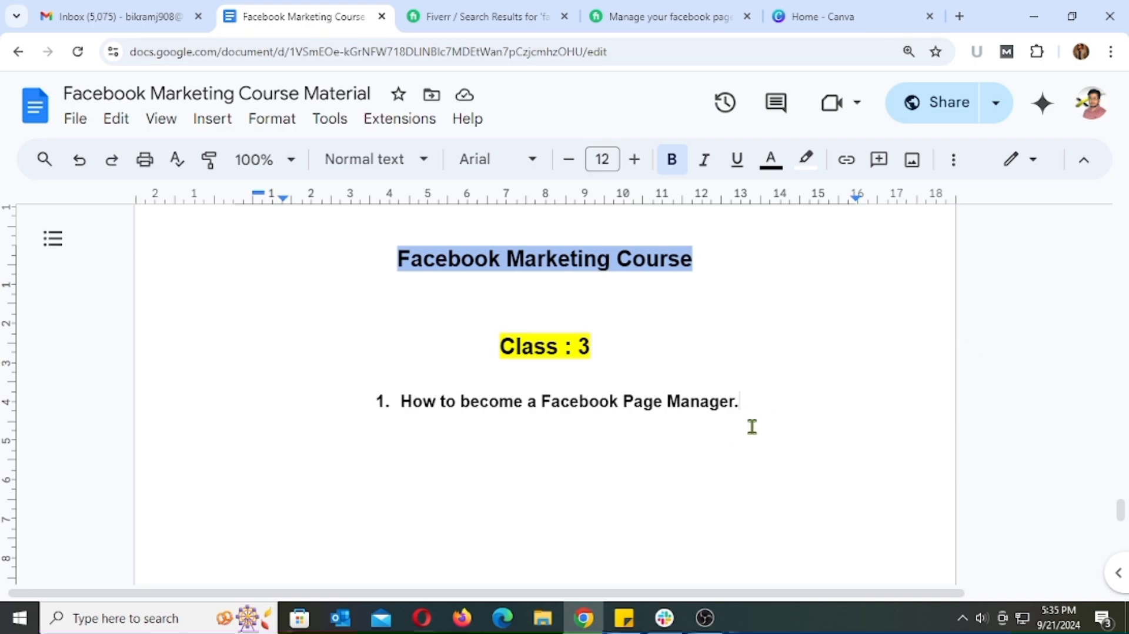
Close the opened Fiverr gig page, switch to Canva and browse the recent designs on its home page
{"action": "left_click", "coordinate": [747, 17]}
{"action": "left_click", "coordinate": [658, 19]}
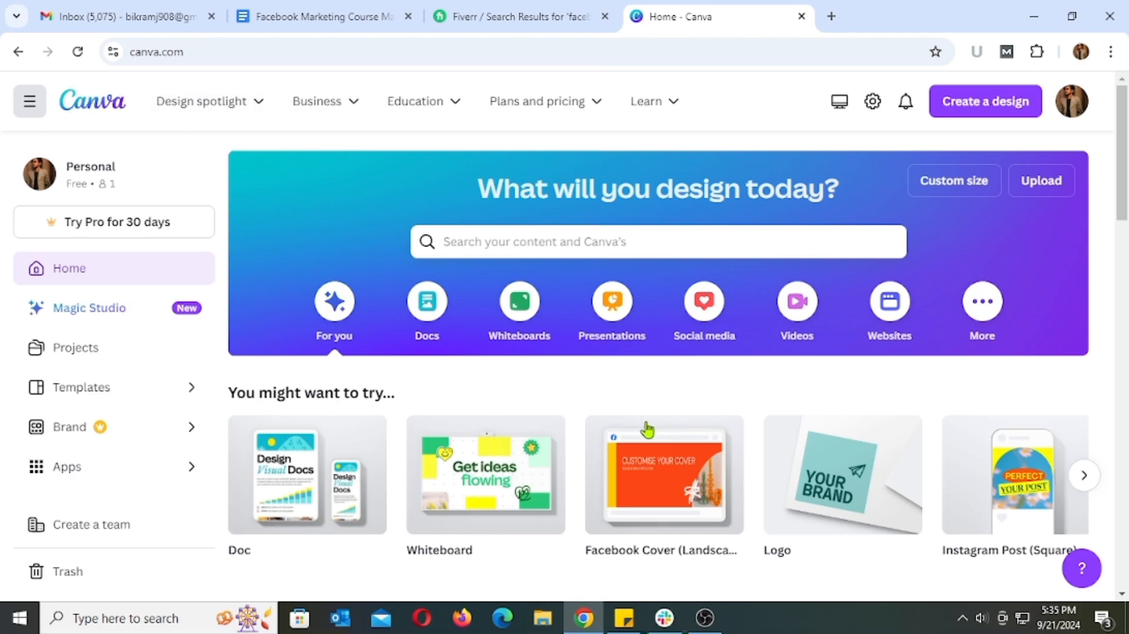
{"action": "scroll", "coordinate": [626, 418], "scroll_direction": "down", "scroll_amount": 4}
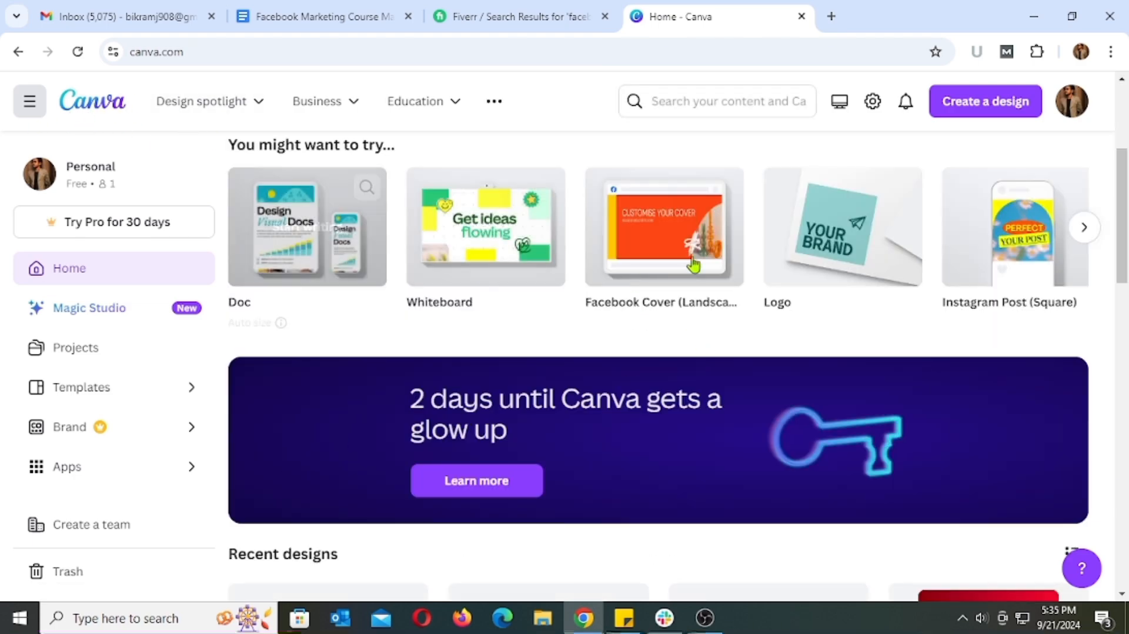
{"action": "scroll", "coordinate": [1030, 366], "scroll_direction": "down", "scroll_amount": 15}
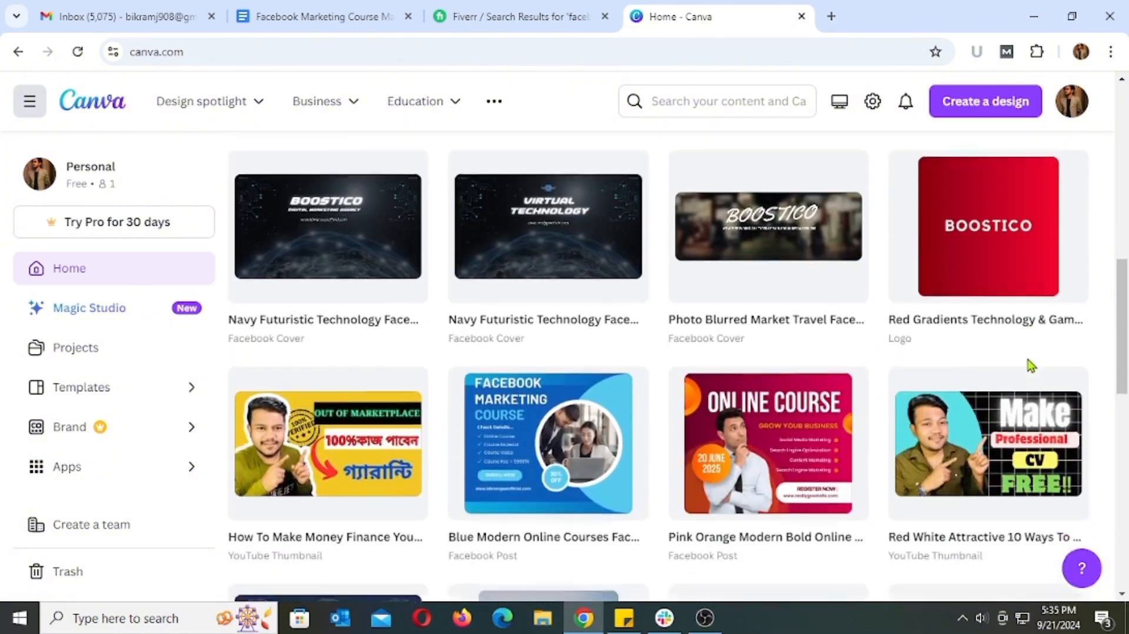
{"action": "scroll", "coordinate": [1030, 366], "scroll_direction": "down", "scroll_amount": 4}
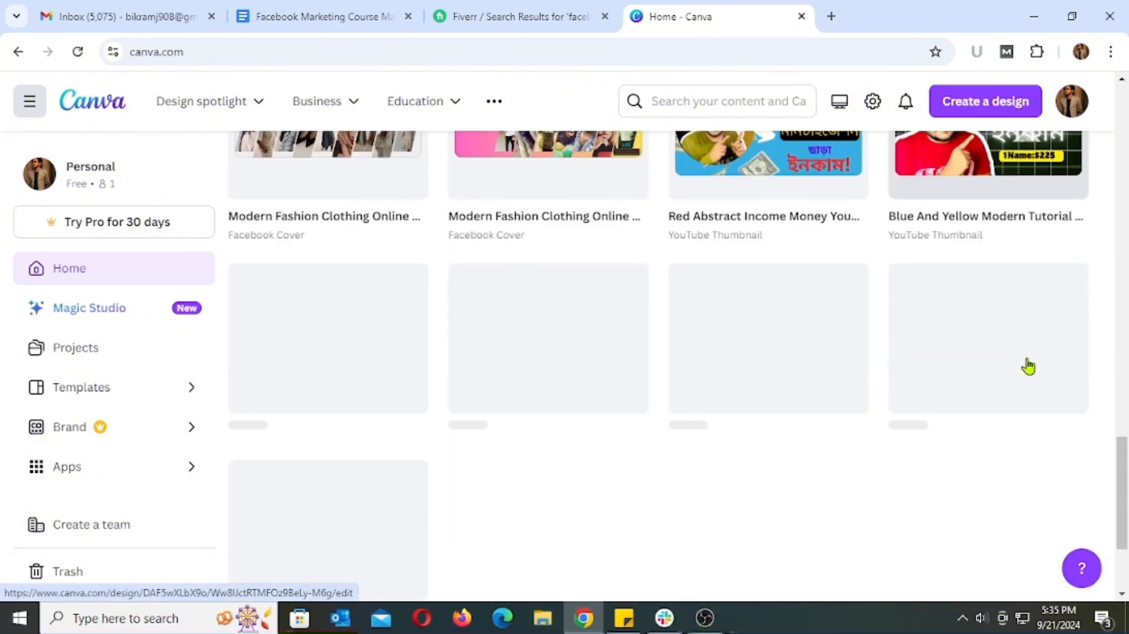
{"action": "scroll", "coordinate": [1028, 366], "scroll_direction": "up", "scroll_amount": 18}
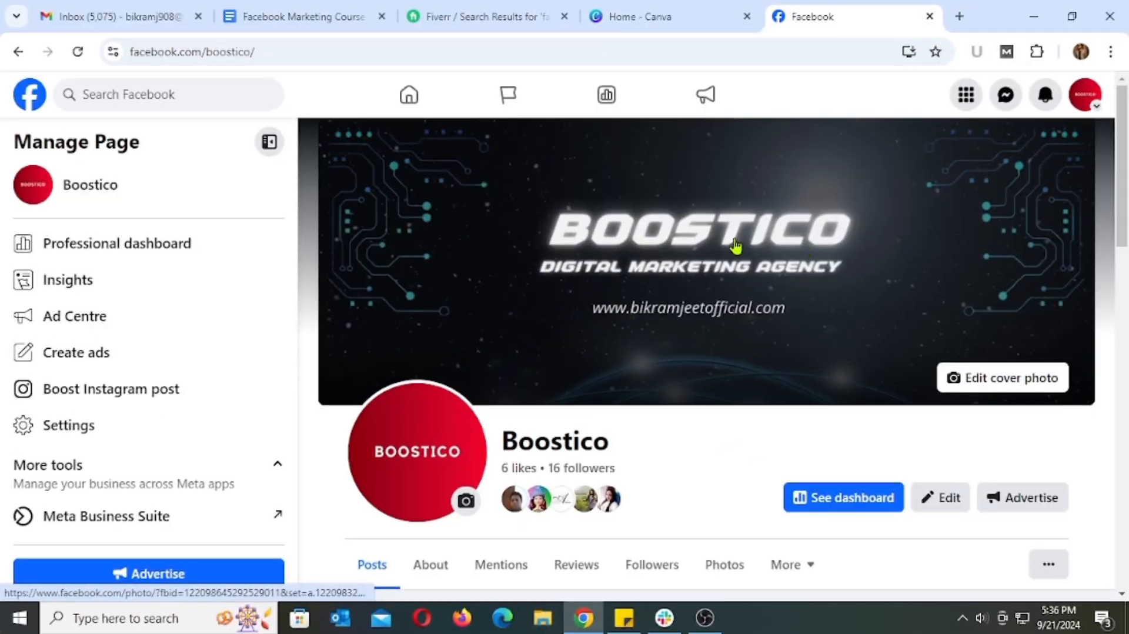
Check the page name on the Boostico Facebook page
{"action": "left_click_drag", "start_coordinate": [498, 445], "coordinate": [629, 437]}
{"action": "left_click", "coordinate": [649, 437]}
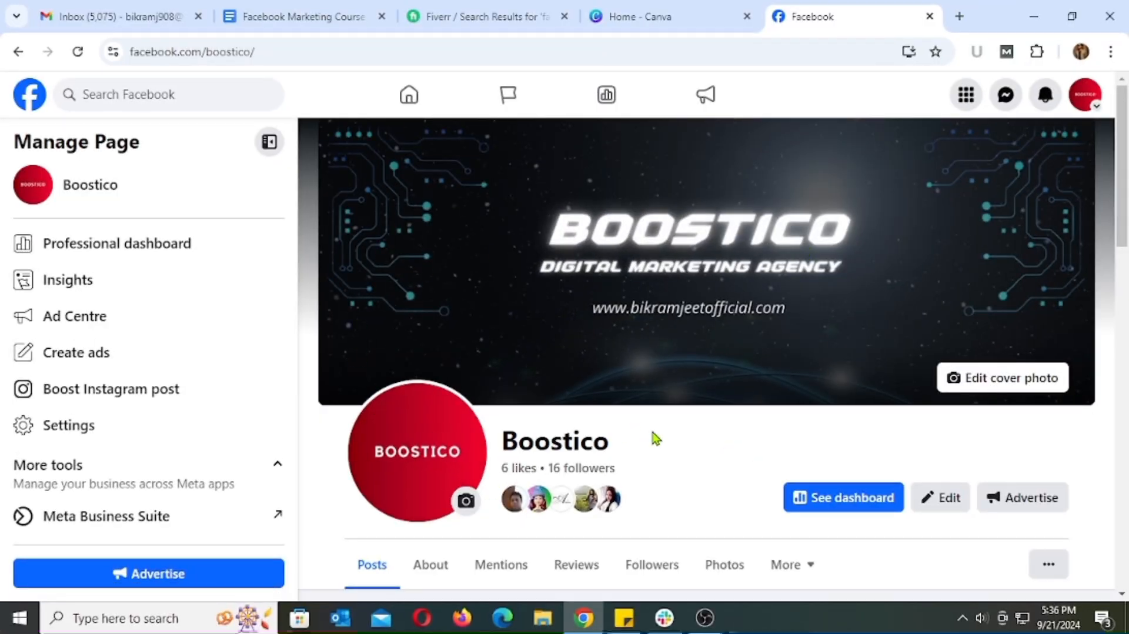
Look through the page health, intro details and photos sections of the Boostico Facebook page
{"action": "scroll", "coordinate": [739, 454], "scroll_direction": "down", "scroll_amount": 1}
{"action": "scroll", "coordinate": [740, 454], "scroll_direction": "down", "scroll_amount": 10}
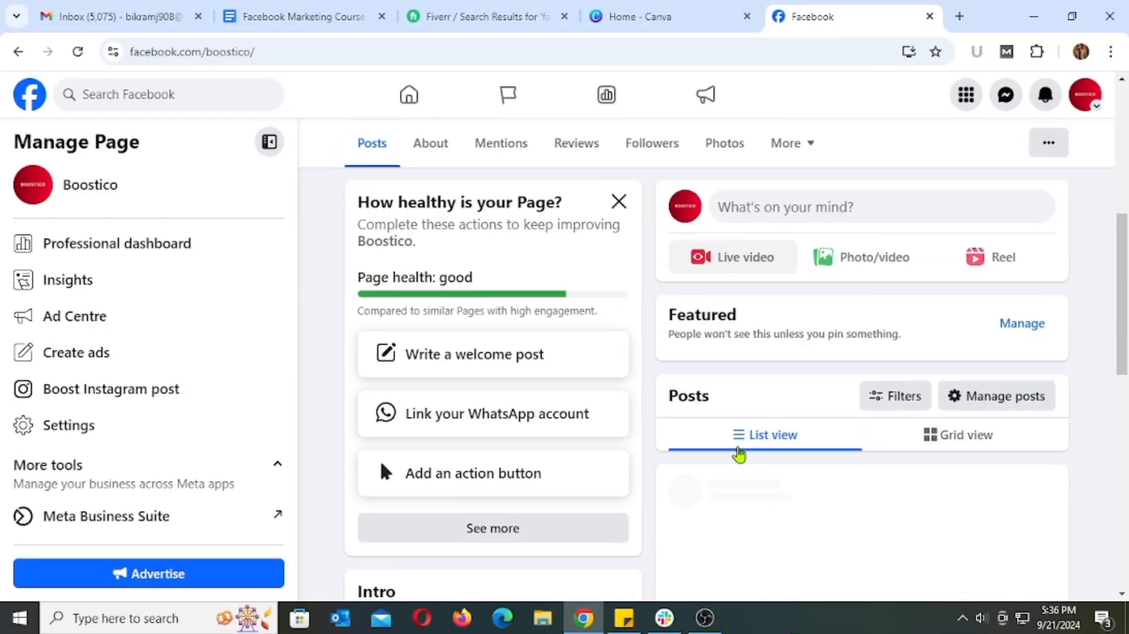
{"action": "scroll", "coordinate": [738, 449], "scroll_direction": "down", "scroll_amount": 7}
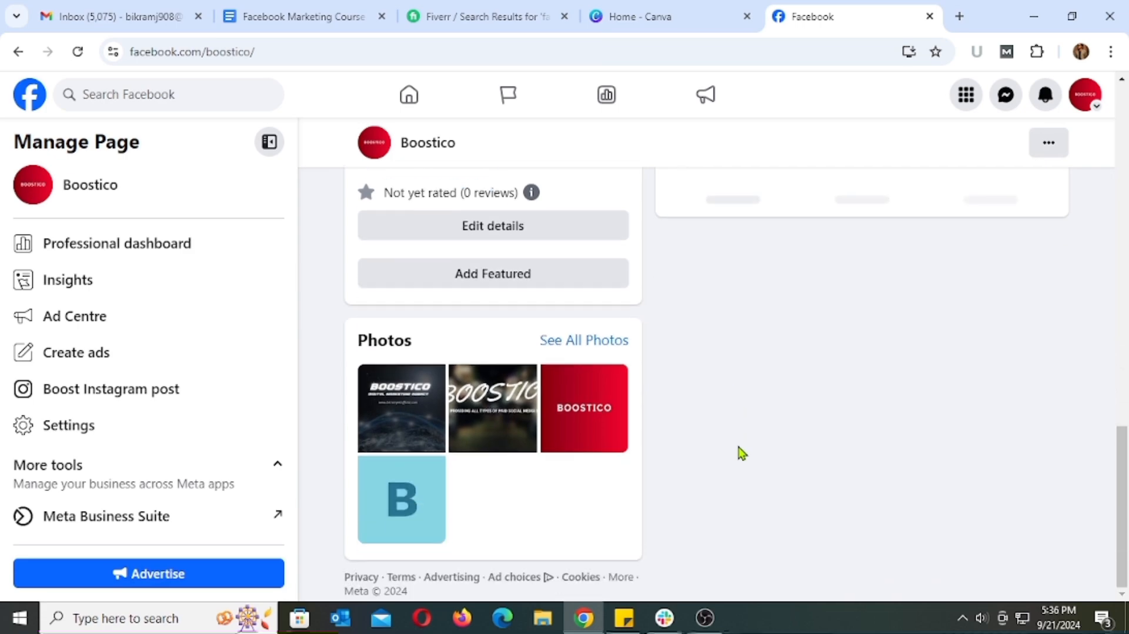
{"action": "scroll", "coordinate": [738, 440], "scroll_direction": "up", "scroll_amount": 4}
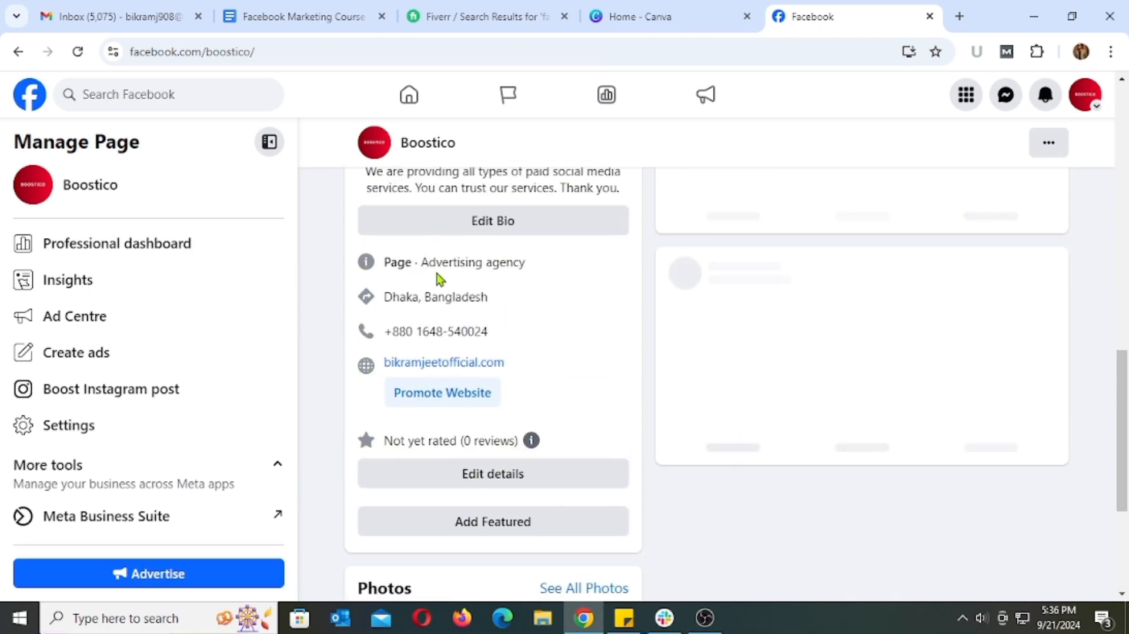
{"action": "scroll", "coordinate": [799, 466], "scroll_direction": "up", "scroll_amount": 10}
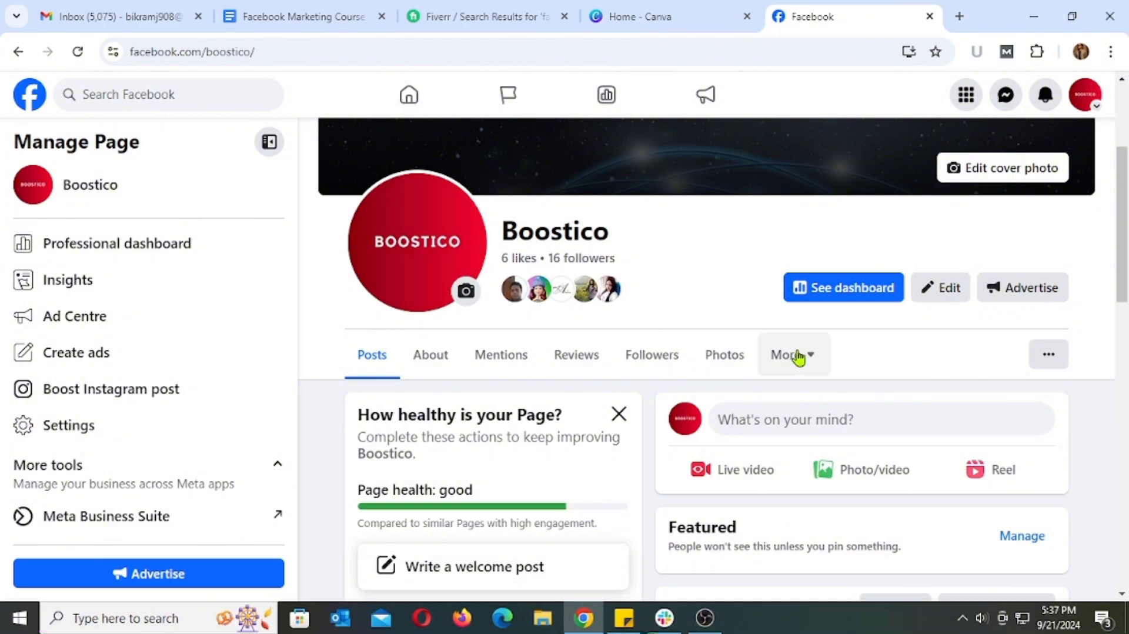
Review the cover photo and profile picture posts on the Boostico page, along with its business category
{"action": "scroll", "coordinate": [797, 357], "scroll_direction": "down", "scroll_amount": 4}
{"action": "scroll", "coordinate": [798, 357], "scroll_direction": "down", "scroll_amount": 8}
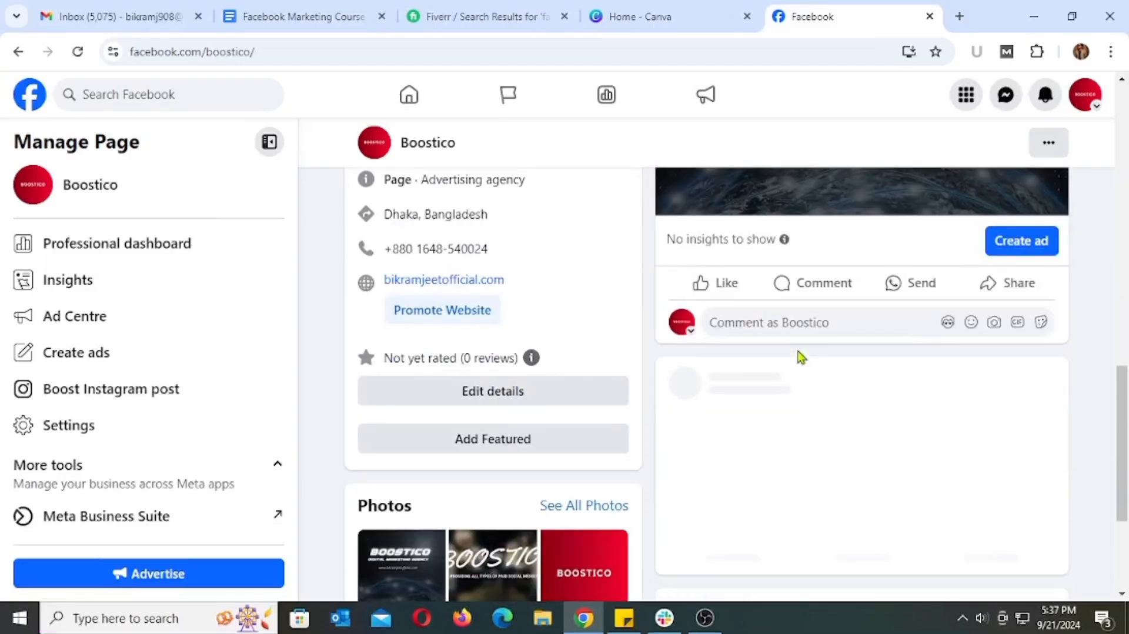
{"action": "scroll", "coordinate": [1079, 365], "scroll_direction": "down", "scroll_amount": 2}
{"action": "scroll", "coordinate": [1080, 366], "scroll_direction": "down", "scroll_amount": 3}
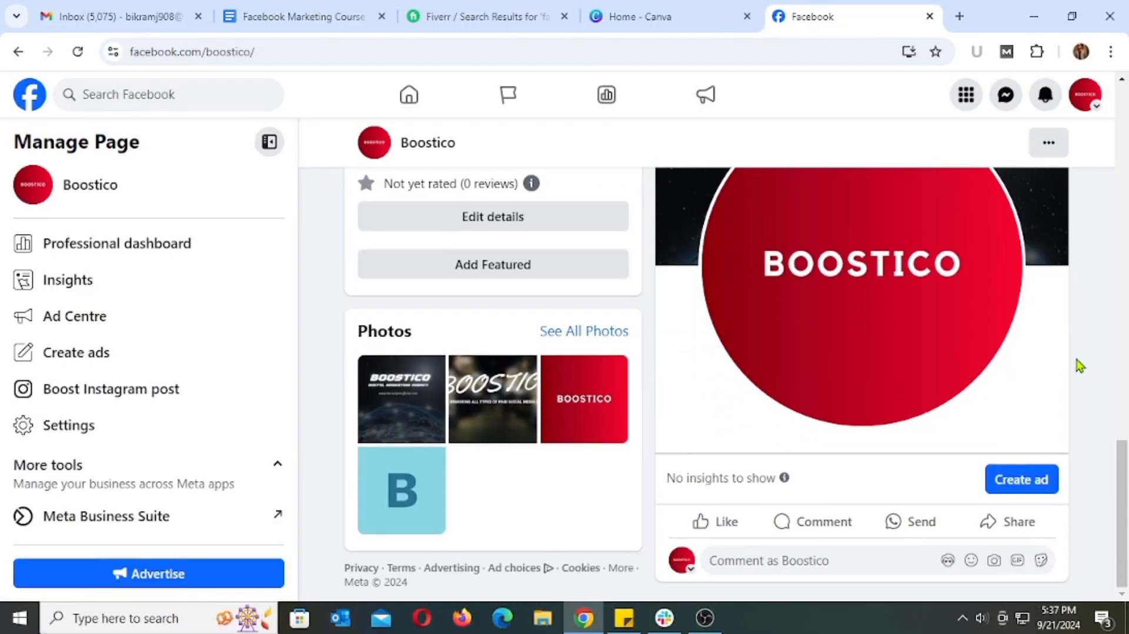
{"action": "scroll", "coordinate": [1079, 365], "scroll_direction": "up", "scroll_amount": 7}
{"action": "scroll", "coordinate": [1079, 366], "scroll_direction": "up", "scroll_amount": 3}
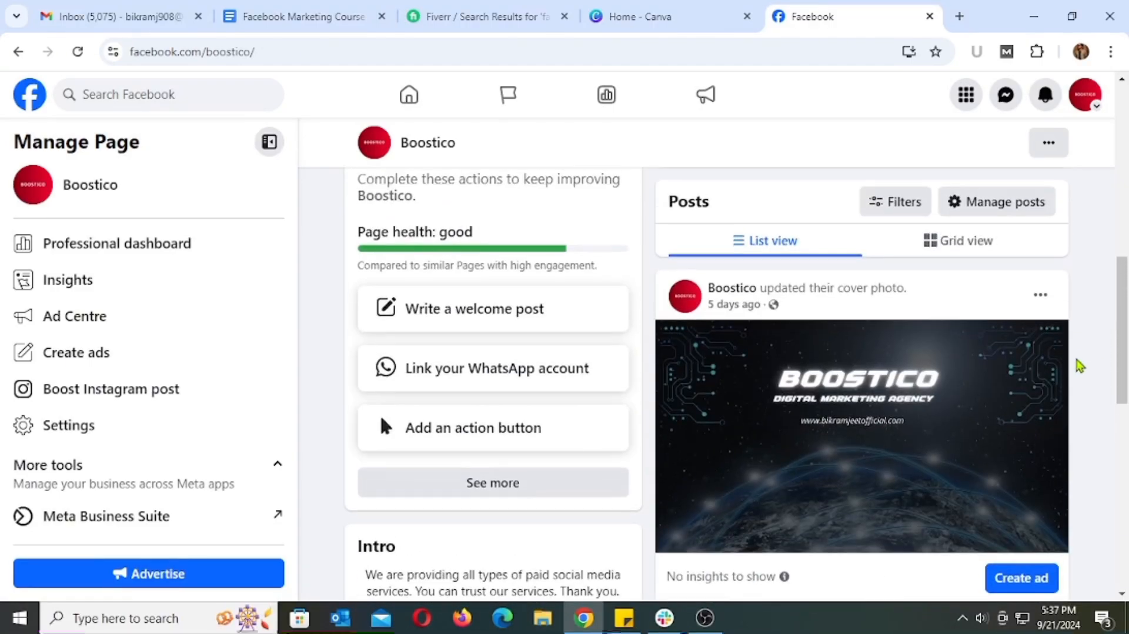
{"action": "scroll", "coordinate": [1079, 365], "scroll_direction": "down", "scroll_amount": 3}
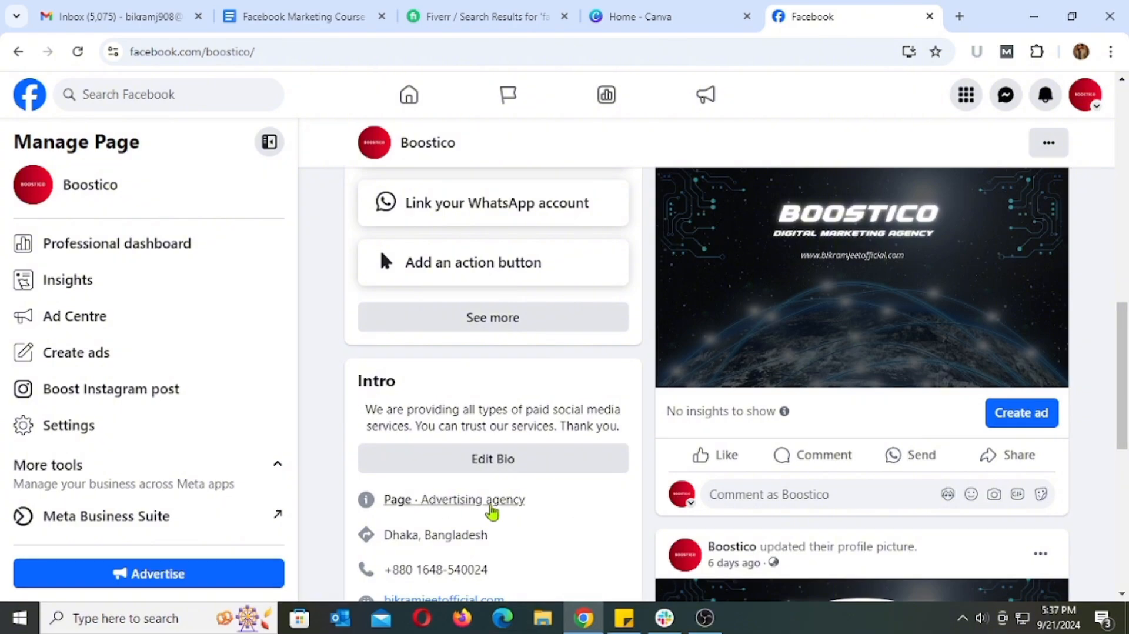
{"action": "scroll", "coordinate": [867, 500], "scroll_direction": "up", "scroll_amount": 3}
{"action": "scroll", "coordinate": [871, 501], "scroll_direction": "up", "scroll_amount": 5}
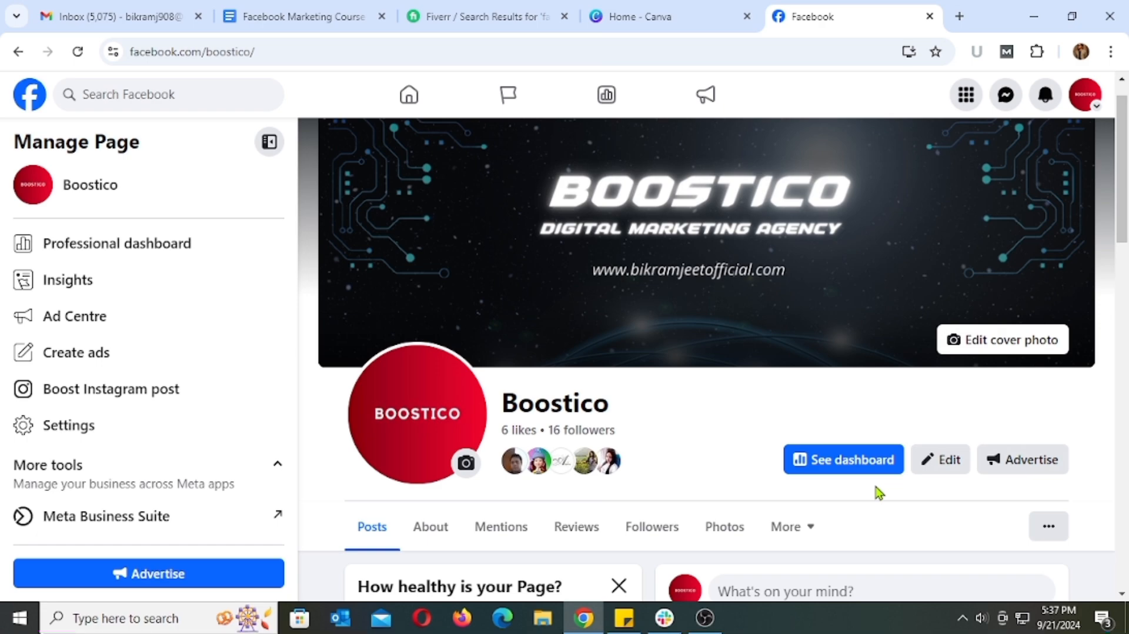
Switch to Canva, search for "facebook post" and view the Canva Templates results
{"action": "left_click", "coordinate": [676, 21]}
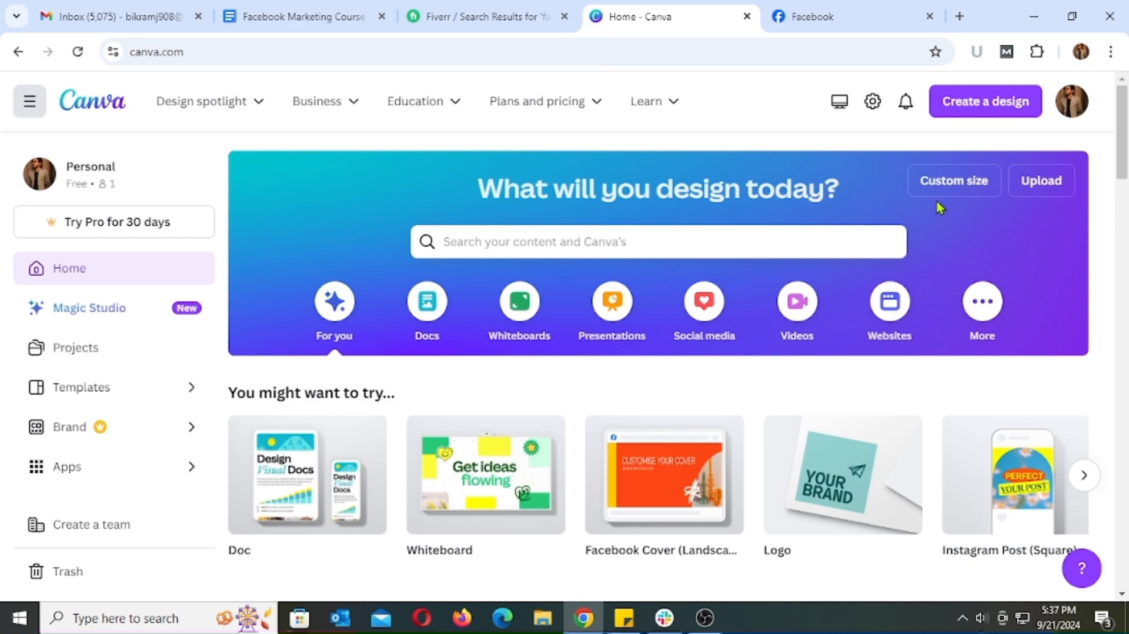
{"action": "left_click", "coordinate": [618, 241]}
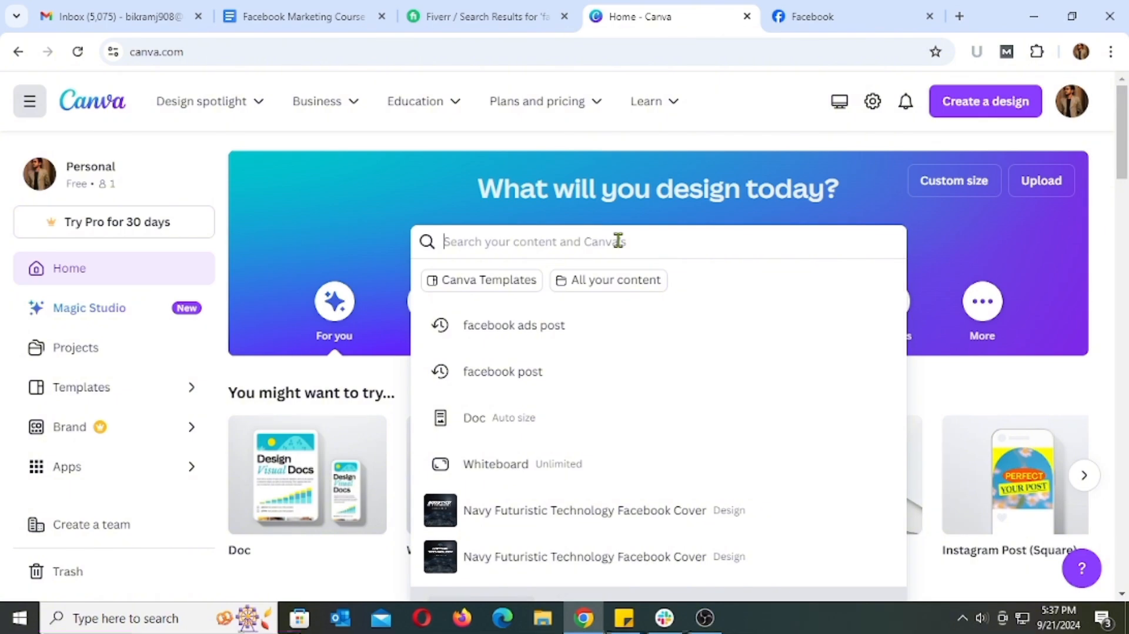
{"action": "type", "text": "facebook post"}
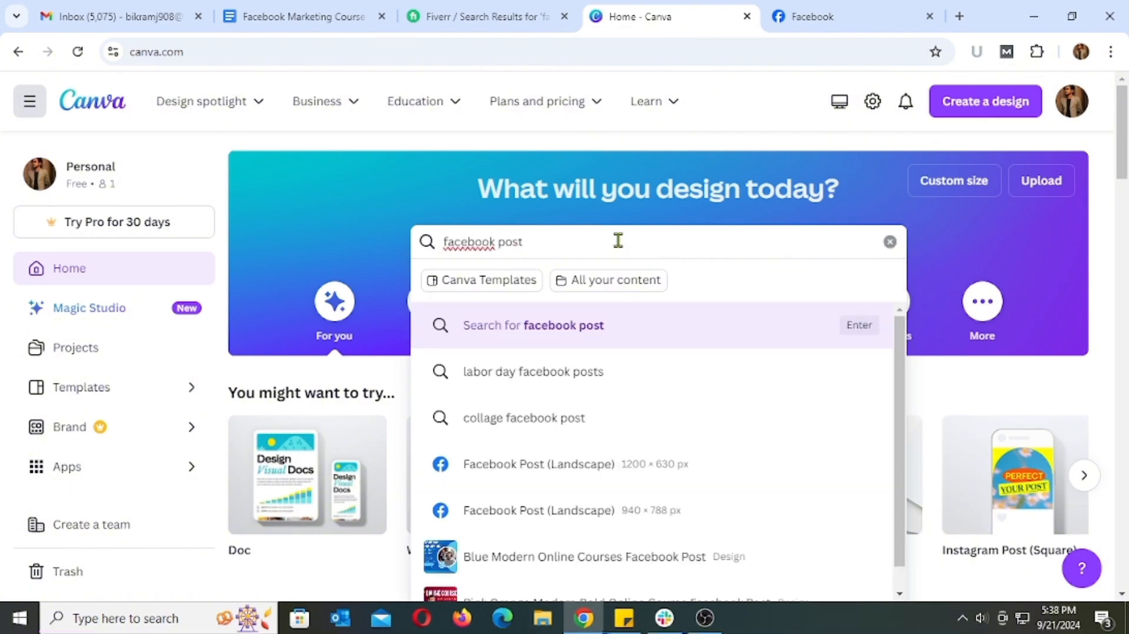
{"action": "key", "text": "Return"}
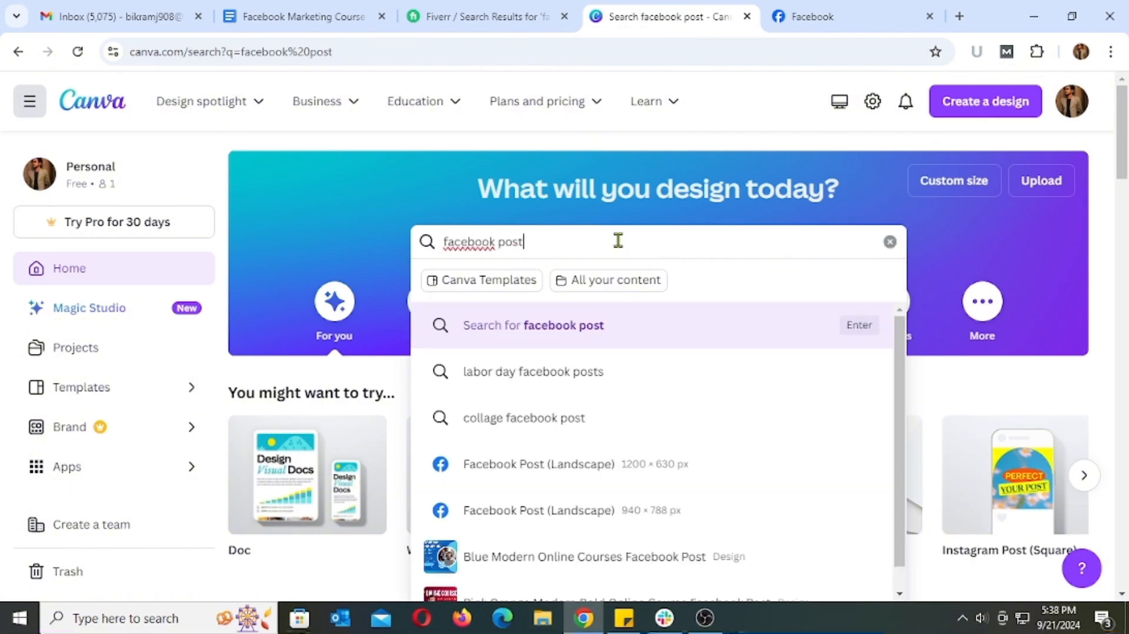
{"action": "scroll", "coordinate": [643, 259], "scroll_direction": "down", "scroll_amount": 5}
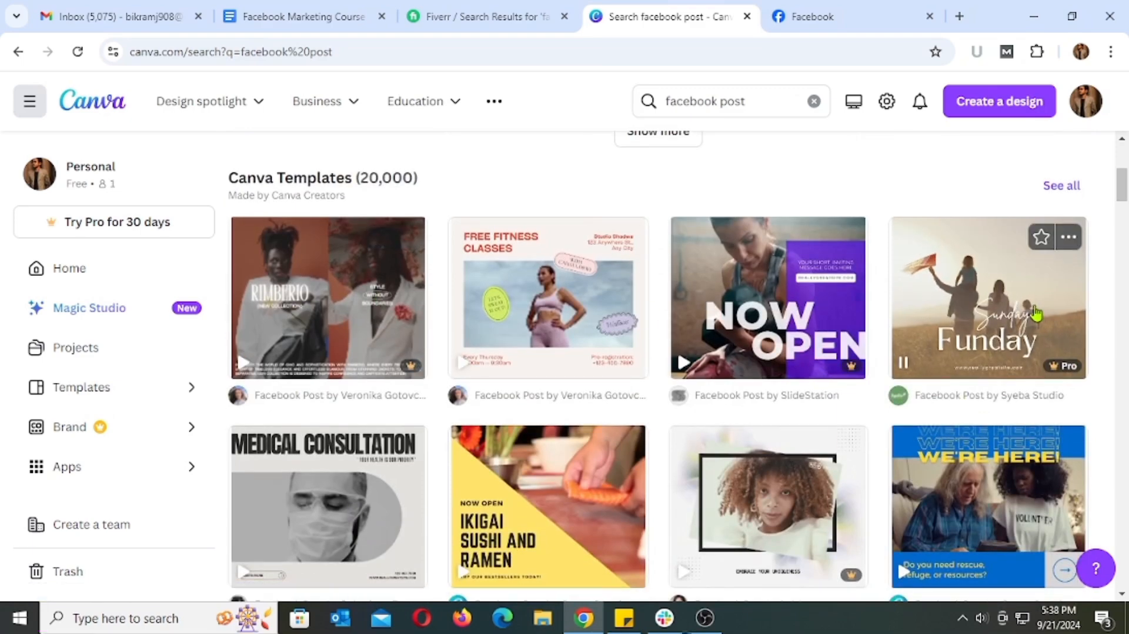
Return to the Boostico Facebook page and view its post creation and Posts sections
{"action": "left_click", "coordinate": [834, 19]}
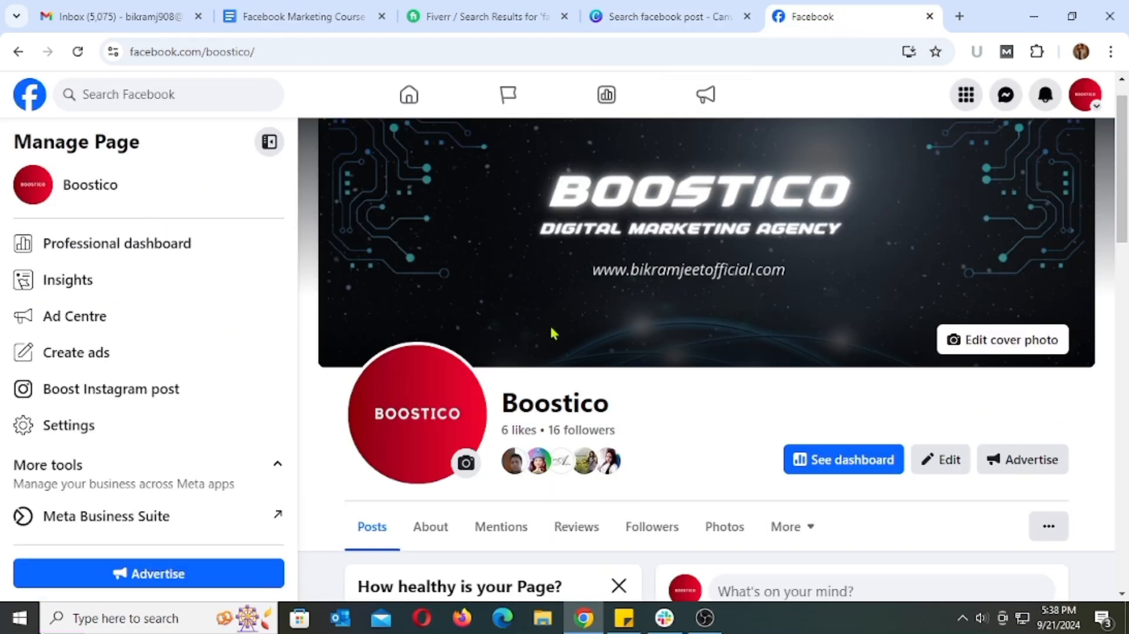
{"action": "scroll", "coordinate": [605, 408], "scroll_direction": "down", "scroll_amount": 4}
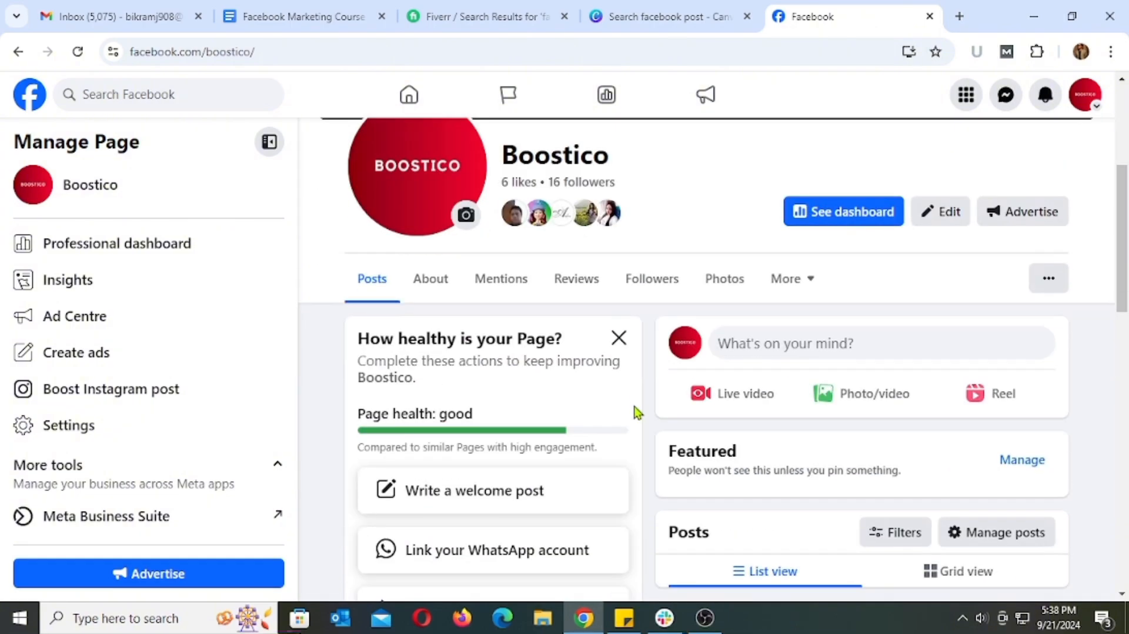
{"action": "scroll", "coordinate": [838, 403], "scroll_direction": "down", "scroll_amount": 4}
{"action": "scroll", "coordinate": [839, 403], "scroll_direction": "up", "scroll_amount": 8}
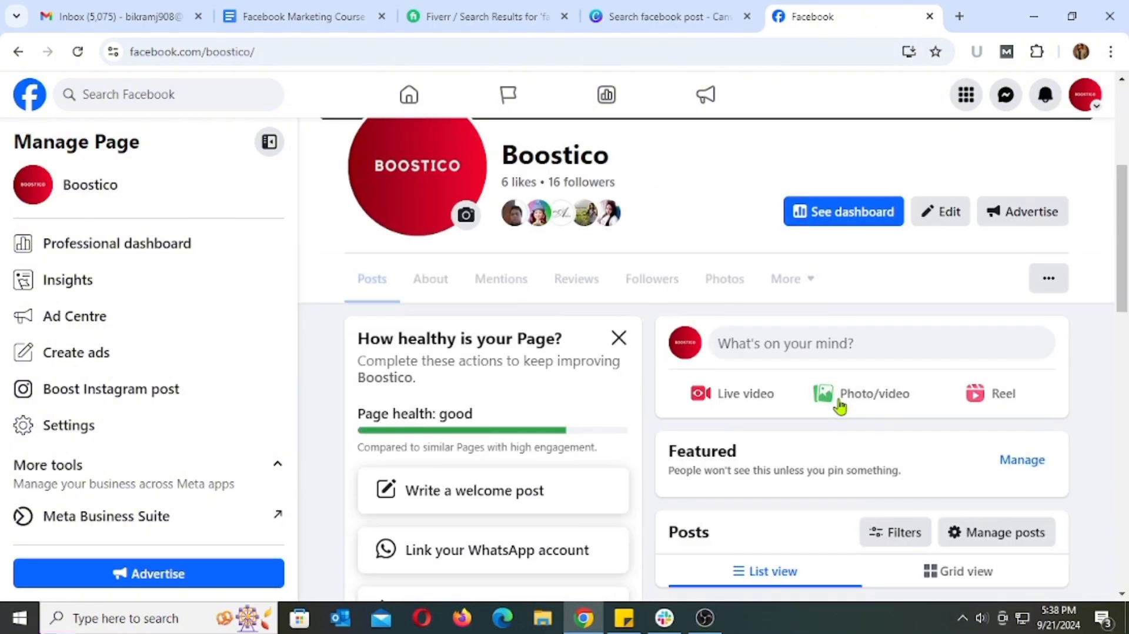
Go back to Canva and browse the Facebook post templates for design ideas
{"action": "left_click", "coordinate": [680, 24]}
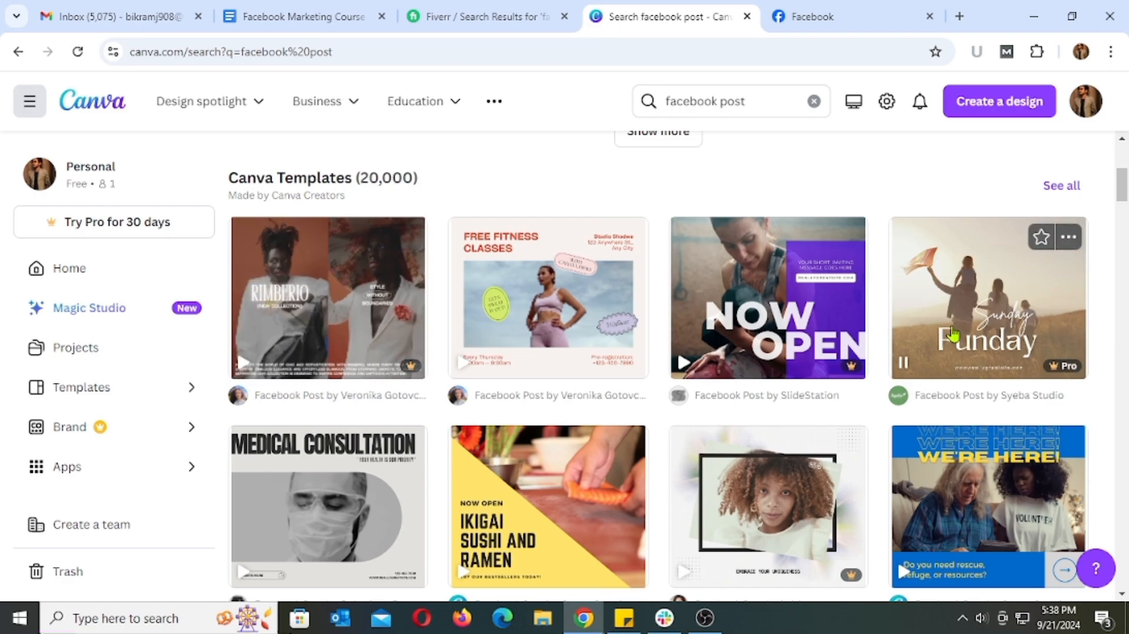
{"action": "scroll", "coordinate": [500, 419], "scroll_direction": "down", "scroll_amount": 5}
{"action": "scroll", "coordinate": [500, 419], "scroll_direction": "down", "scroll_amount": 15}
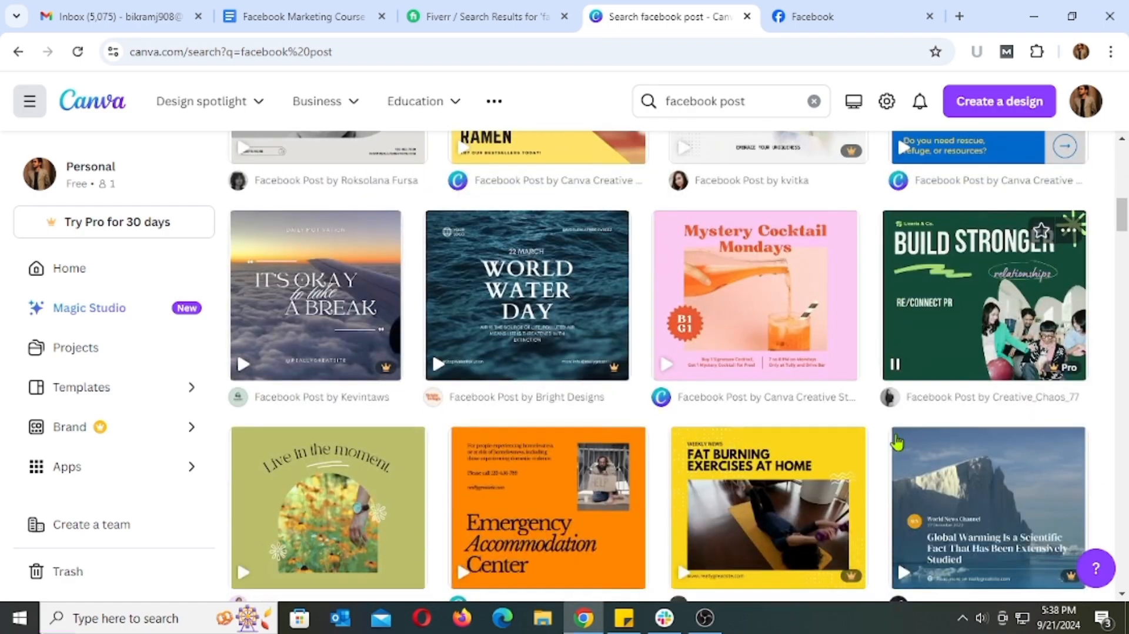
{"action": "scroll", "coordinate": [898, 442], "scroll_direction": "down", "scroll_amount": 4}
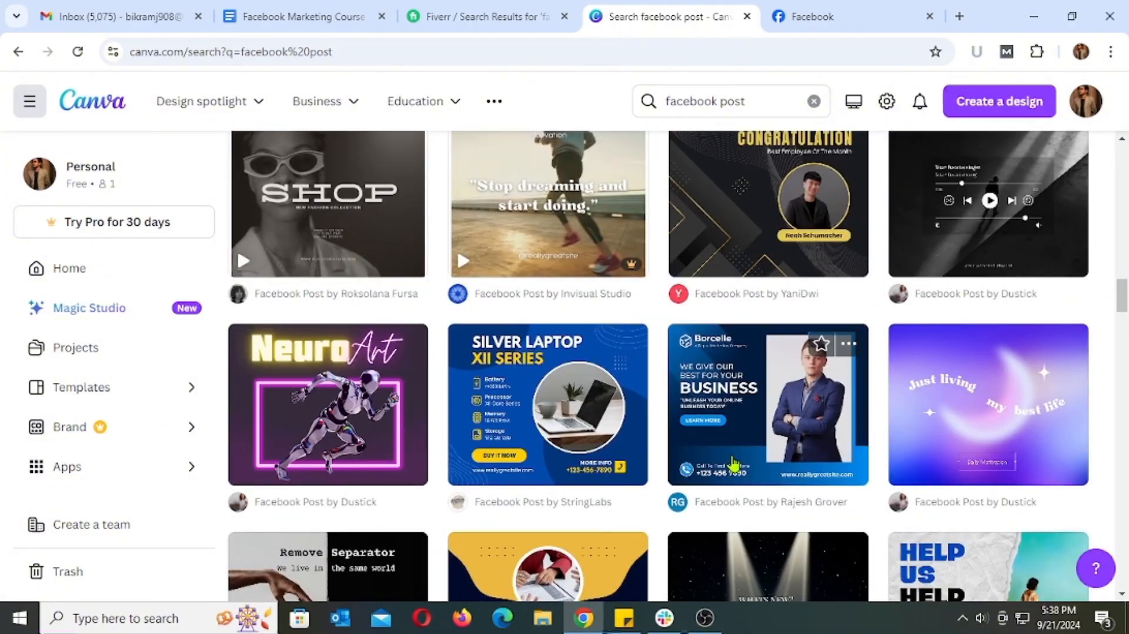
{"action": "scroll", "coordinate": [733, 464], "scroll_direction": "down", "scroll_amount": 10}
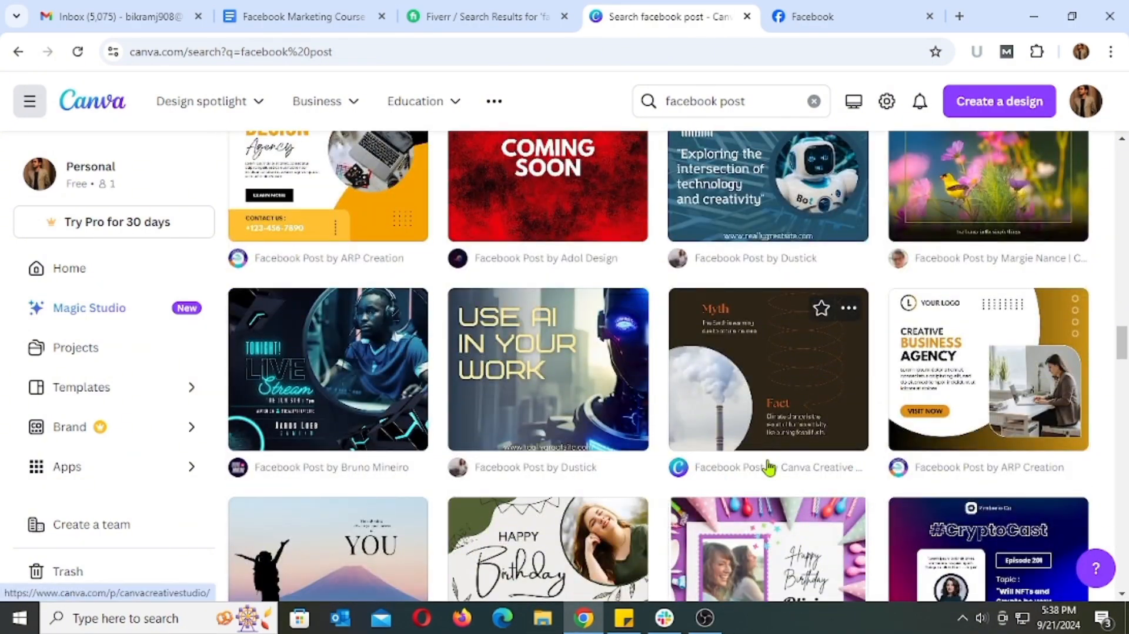
{"action": "scroll", "coordinate": [995, 388], "scroll_direction": "down", "scroll_amount": 2}
{"action": "scroll", "coordinate": [995, 388], "scroll_direction": "up", "scroll_amount": 4}
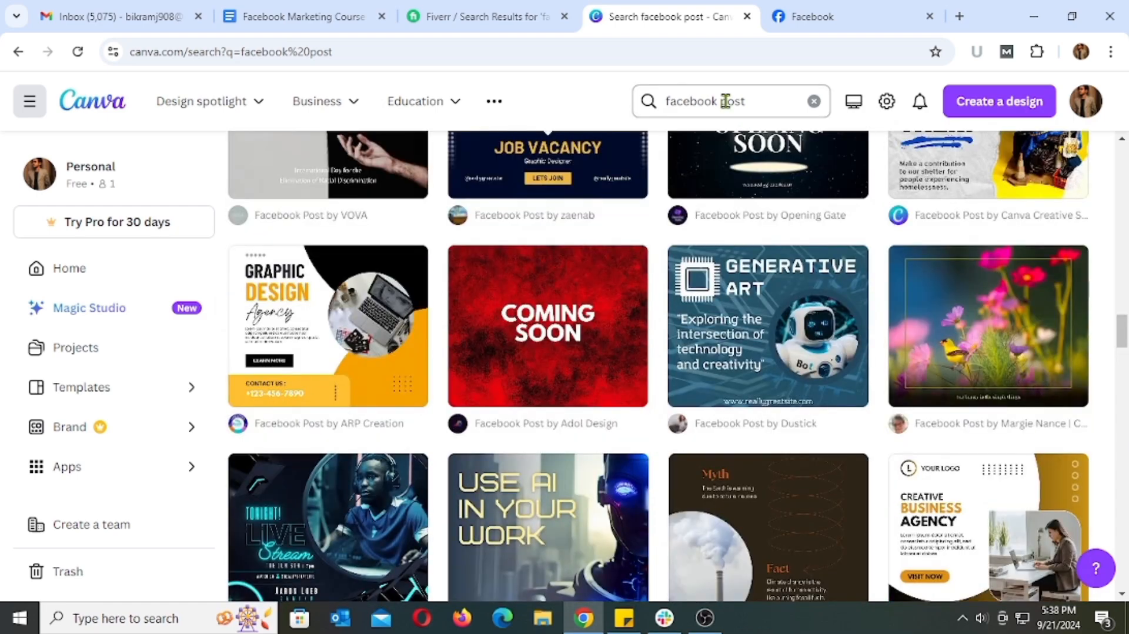
Change the Canva search to "facebook ads post" and browse the matching ad templates
{"action": "left_click", "coordinate": [721, 101]}
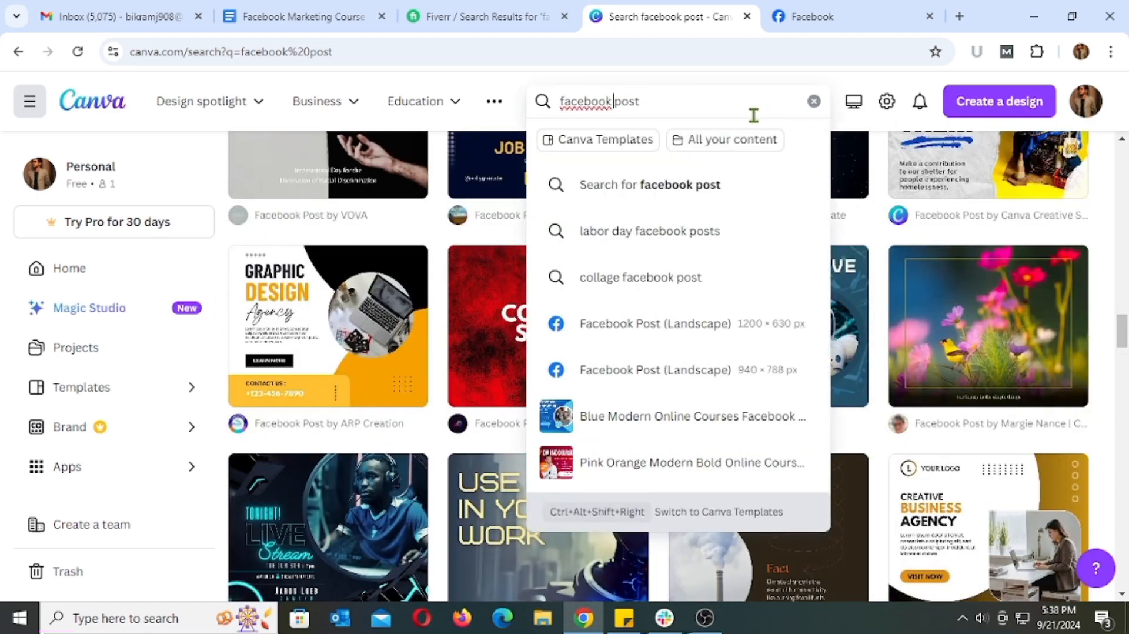
{"action": "type", "text": "ads"}
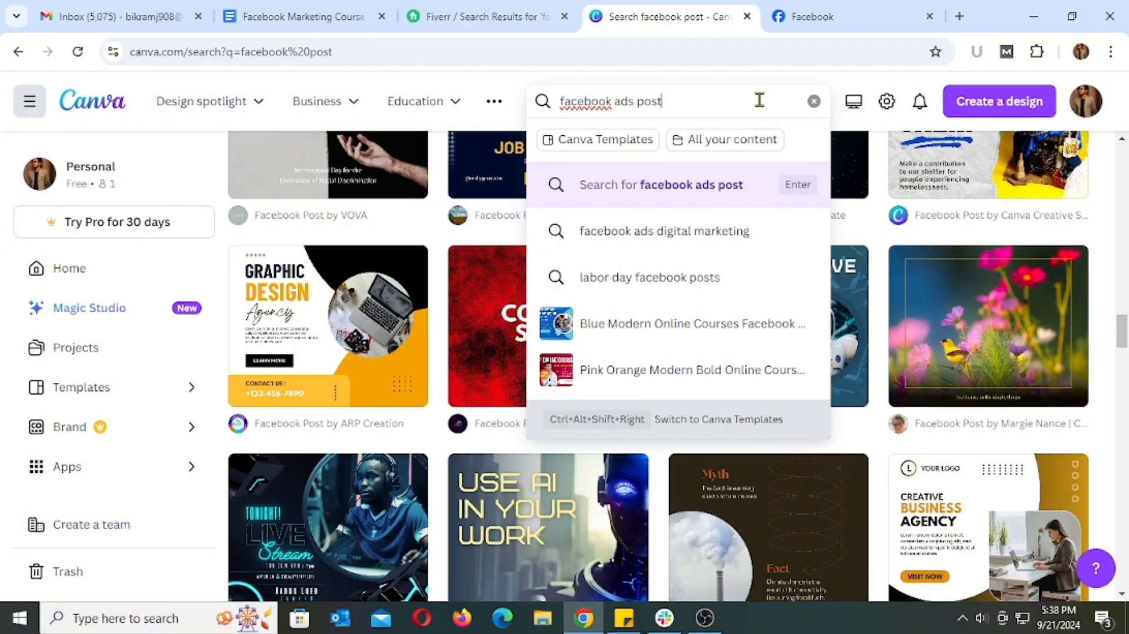
{"action": "key", "text": "Return"}
{"action": "scroll", "coordinate": [964, 327], "scroll_direction": "down", "scroll_amount": 5}
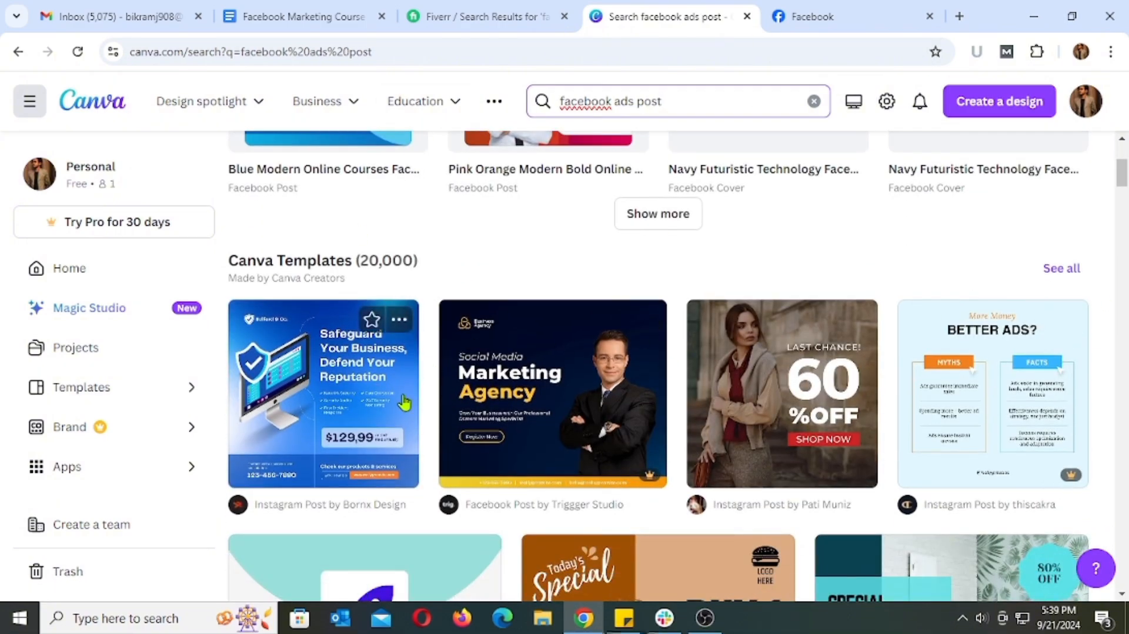
{"action": "scroll", "coordinate": [424, 456], "scroll_direction": "down", "scroll_amount": 8}
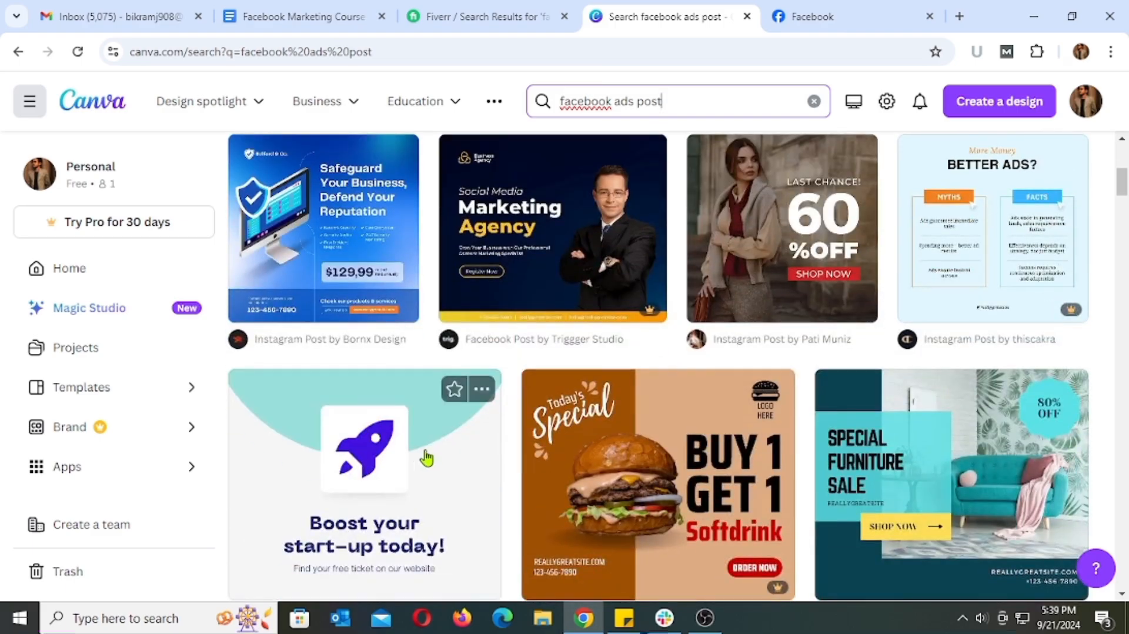
{"action": "scroll", "coordinate": [487, 430], "scroll_direction": "down", "scroll_amount": 10}
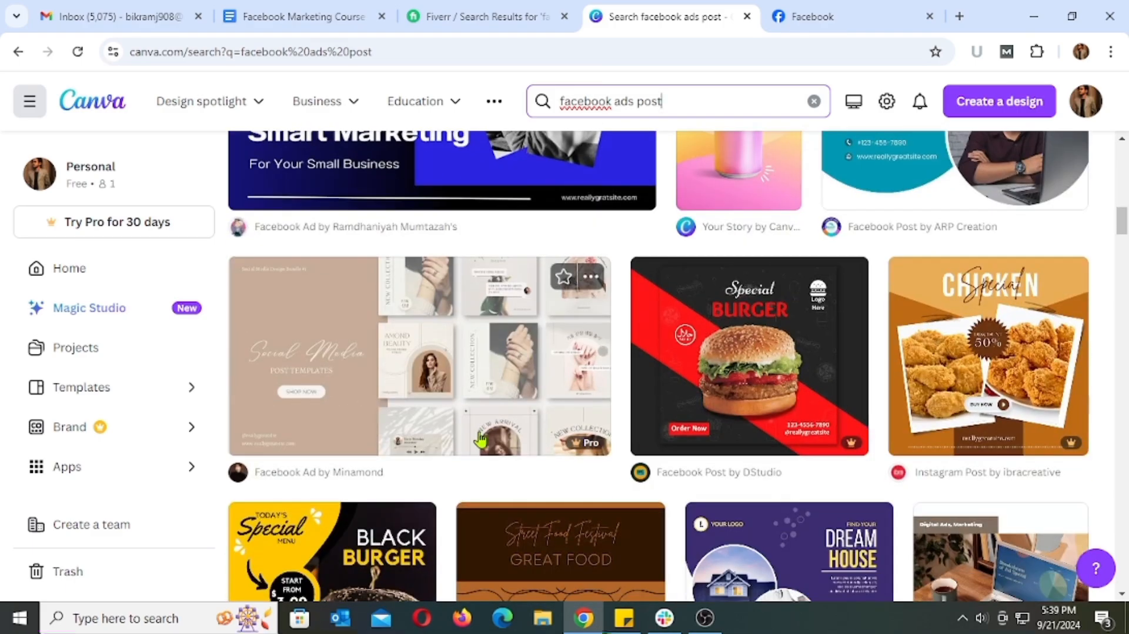
{"action": "scroll", "coordinate": [839, 335], "scroll_direction": "down", "scroll_amount": 10}
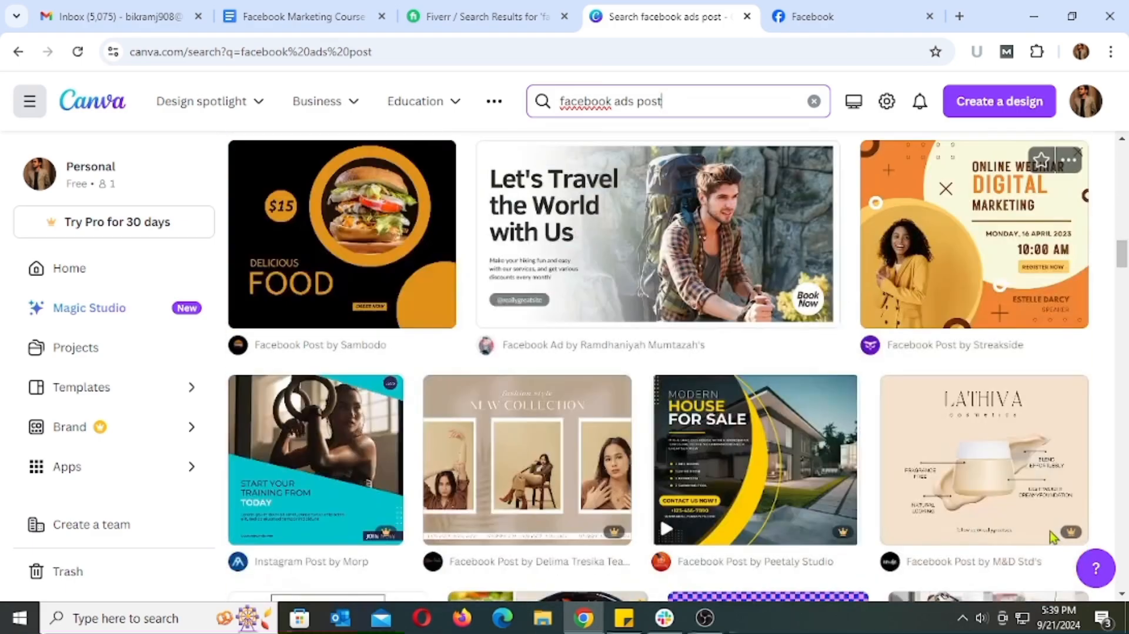
{"action": "scroll", "coordinate": [1050, 536], "scroll_direction": "down", "scroll_amount": 8}
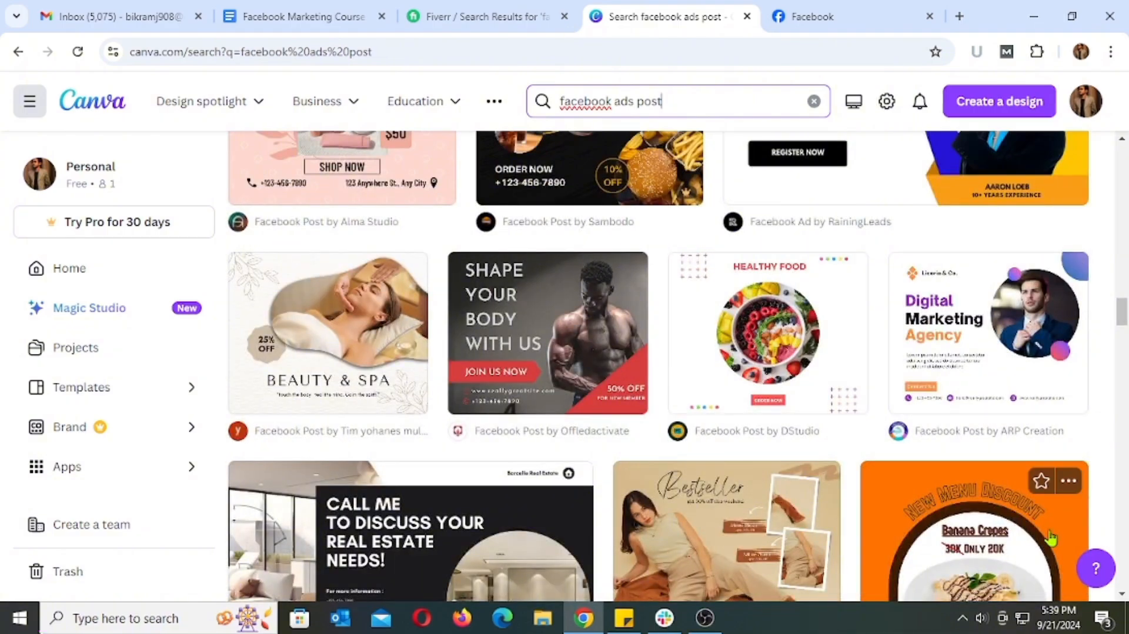
{"action": "scroll", "coordinate": [1050, 536], "scroll_direction": "down", "scroll_amount": 4}
{"action": "scroll", "coordinate": [1049, 536], "scroll_direction": "up", "scroll_amount": 15}
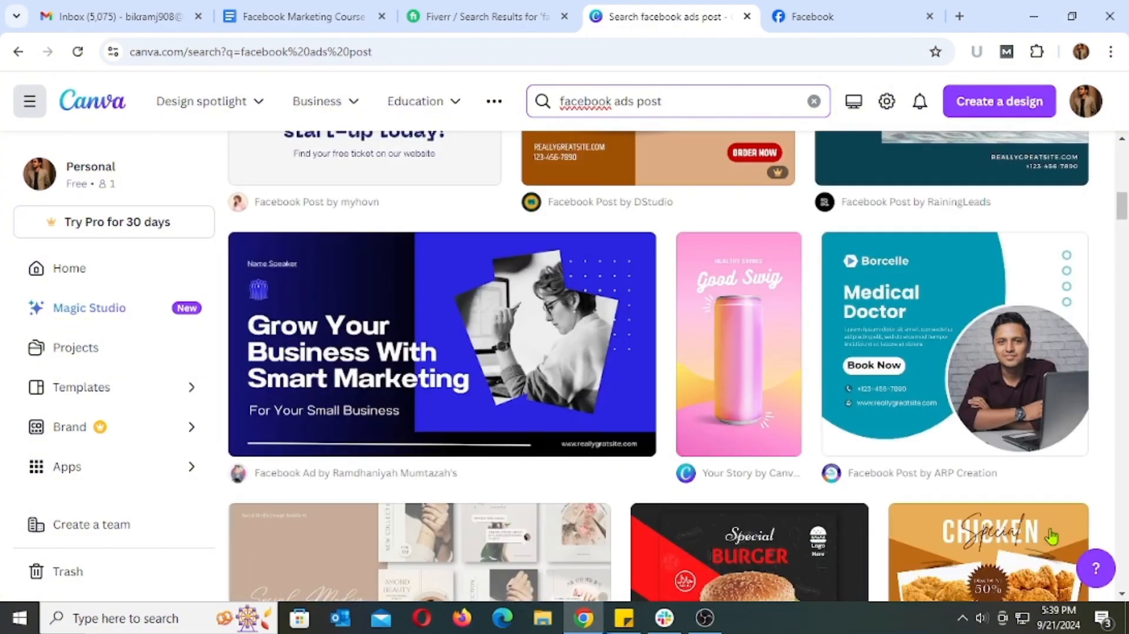
{"action": "scroll", "coordinate": [1049, 536], "scroll_direction": "up", "scroll_amount": 1}
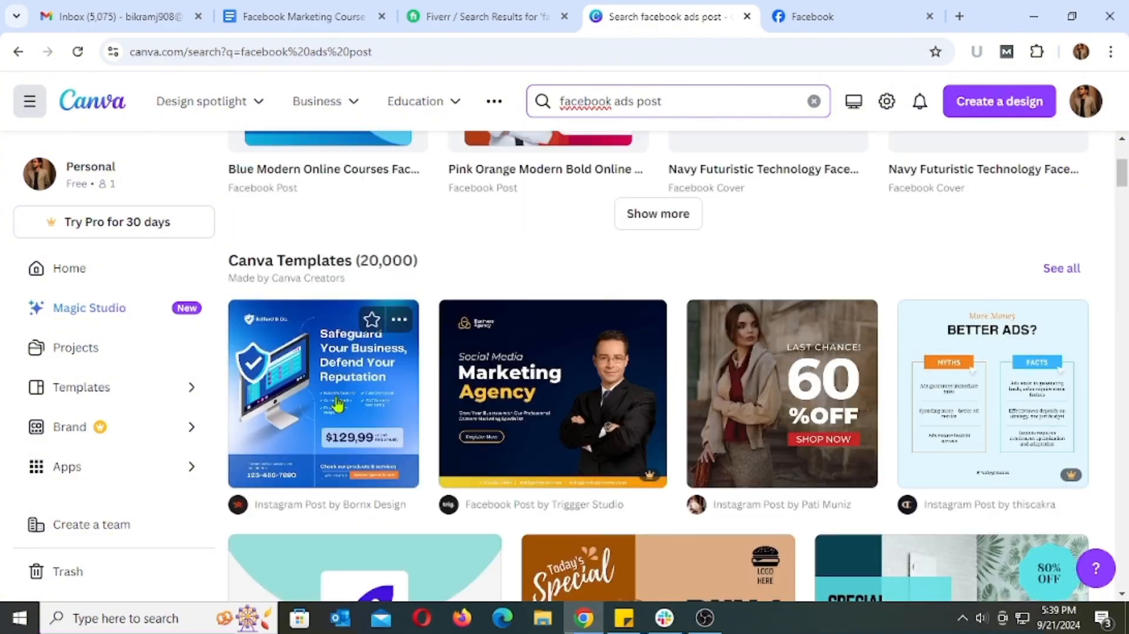
Open the "Safeguard Your Business, Defend Your Reputation" template and browse the similar templates under "More like this"
{"action": "left_click", "coordinate": [355, 372]}
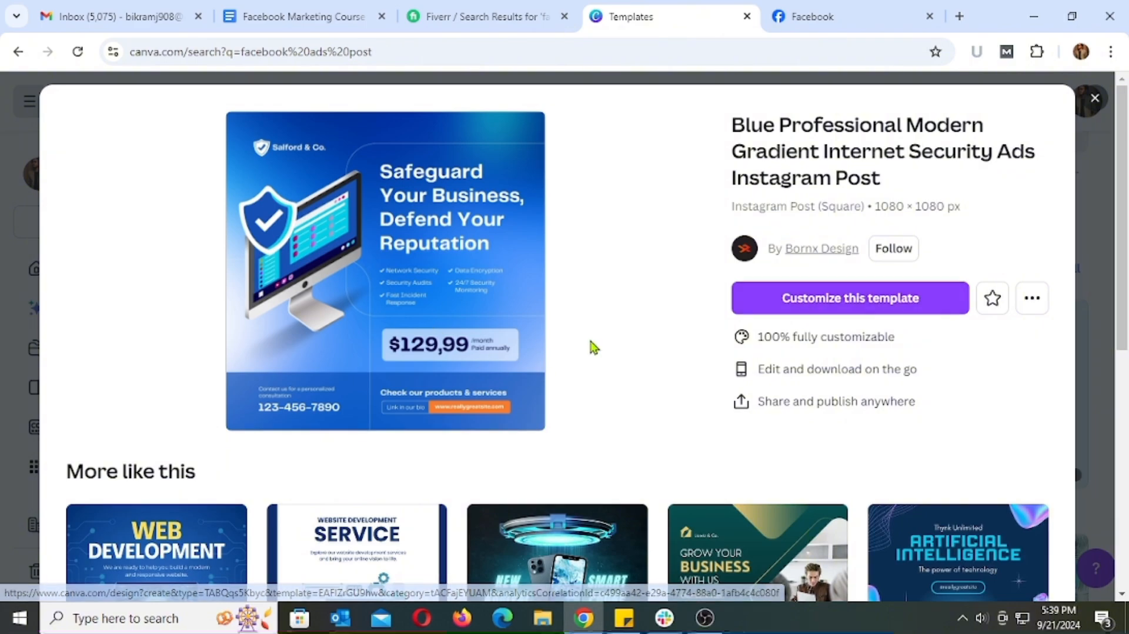
{"action": "scroll", "coordinate": [713, 411], "scroll_direction": "down", "scroll_amount": 4}
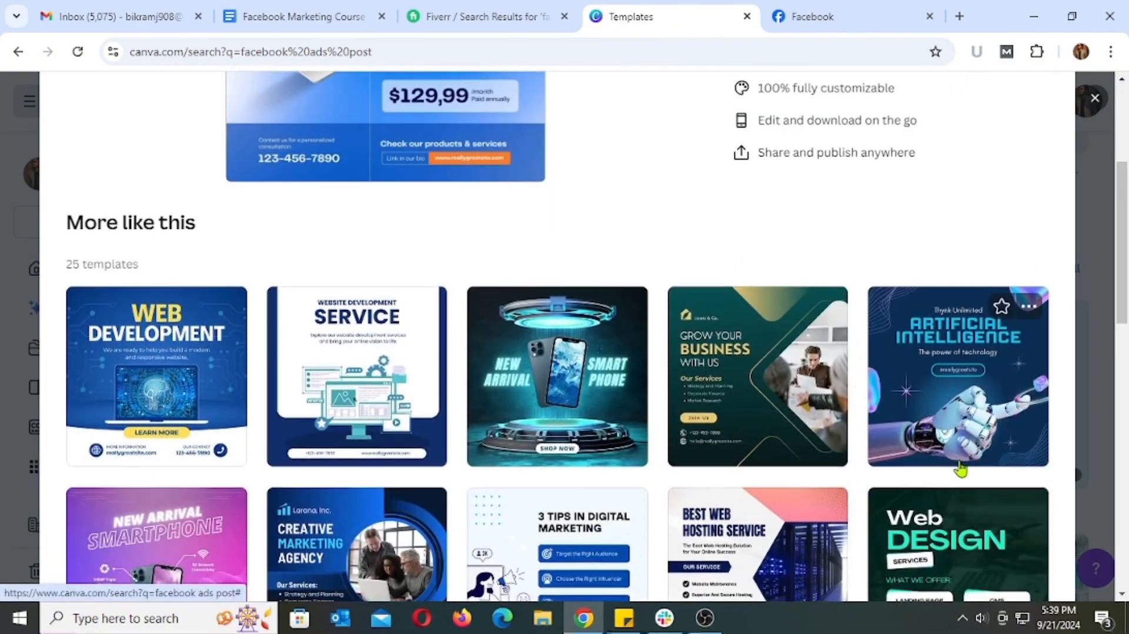
{"action": "scroll", "coordinate": [960, 467], "scroll_direction": "down", "scroll_amount": 7}
{"action": "scroll", "coordinate": [960, 468], "scroll_direction": "down", "scroll_amount": 6}
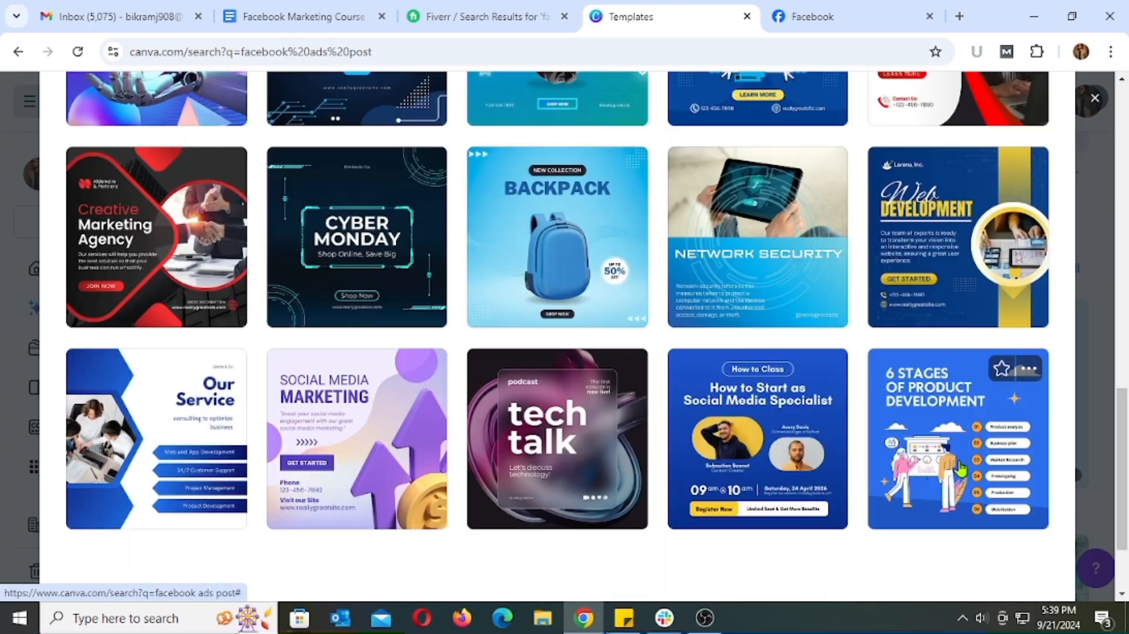
{"action": "scroll", "coordinate": [747, 482], "scroll_direction": "up", "scroll_amount": 14}
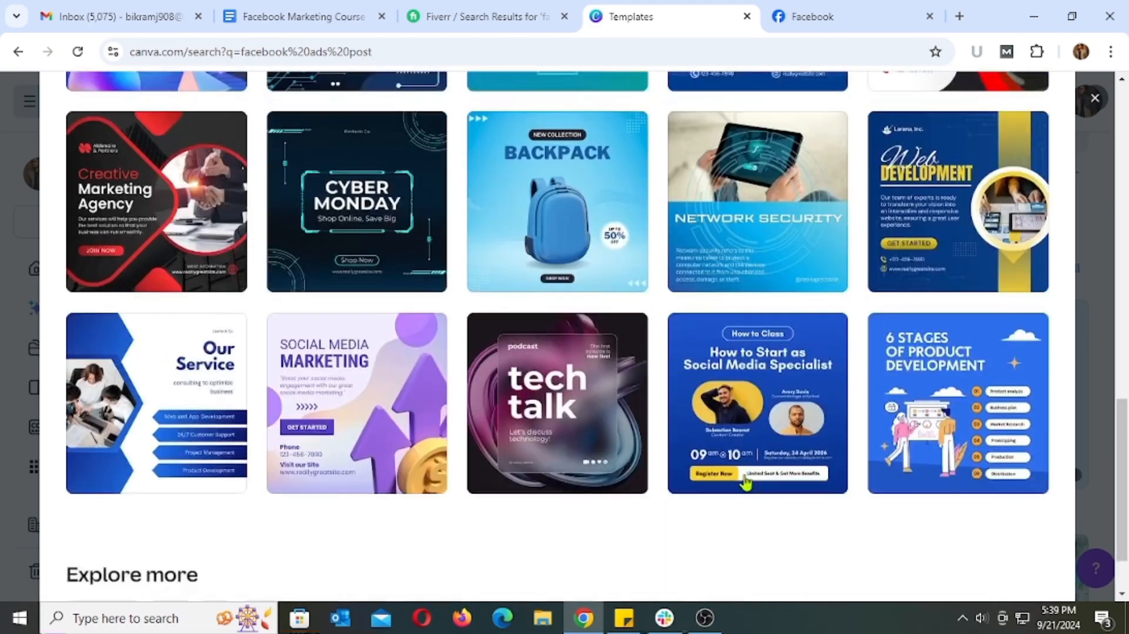
Open the "Safeguard Your Business, Defend Your Reputation" template for customization, check the Boostico Facebook page, and return to the design
{"action": "scroll", "coordinate": [743, 479], "scroll_direction": "up", "scroll_amount": 4}
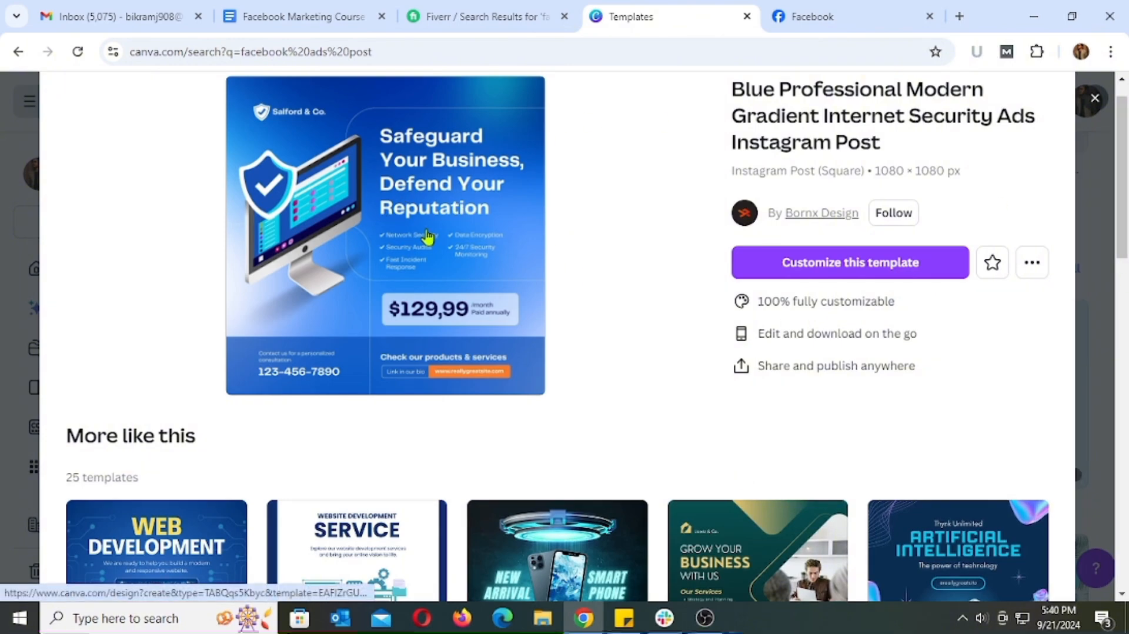
{"action": "left_click", "coordinate": [826, 269]}
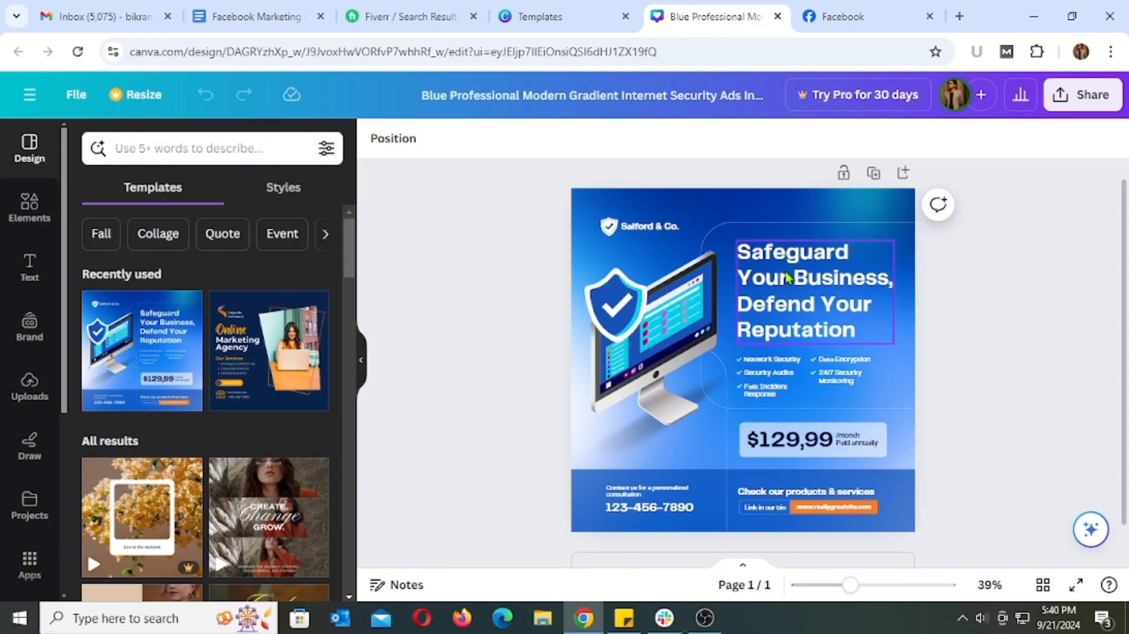
{"action": "left_click", "coordinate": [843, 18]}
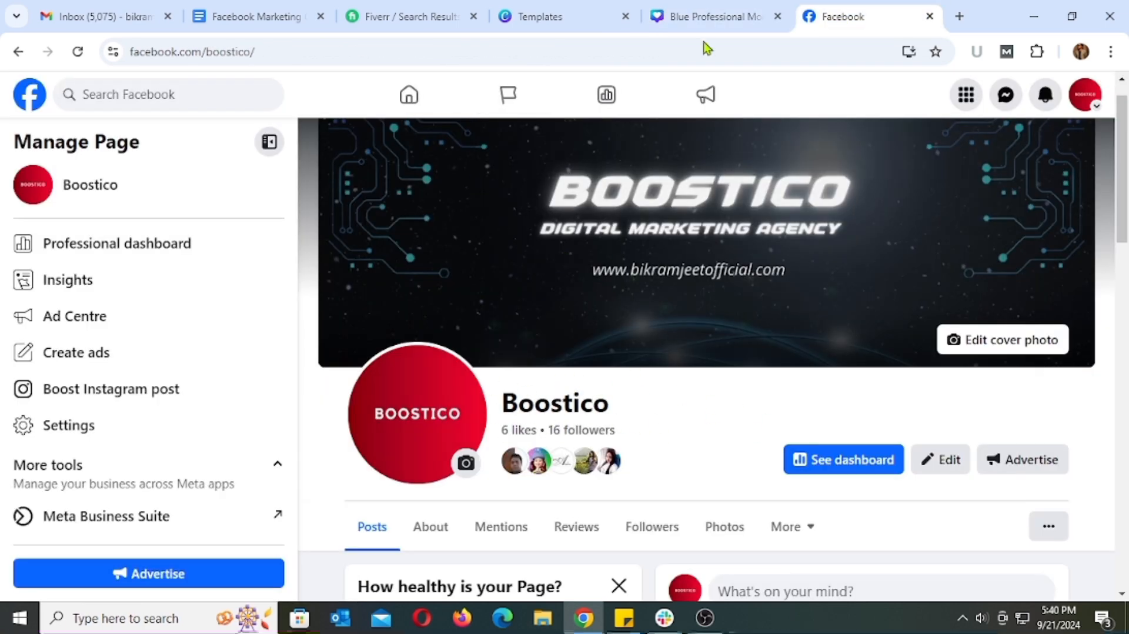
{"action": "left_click", "coordinate": [694, 18]}
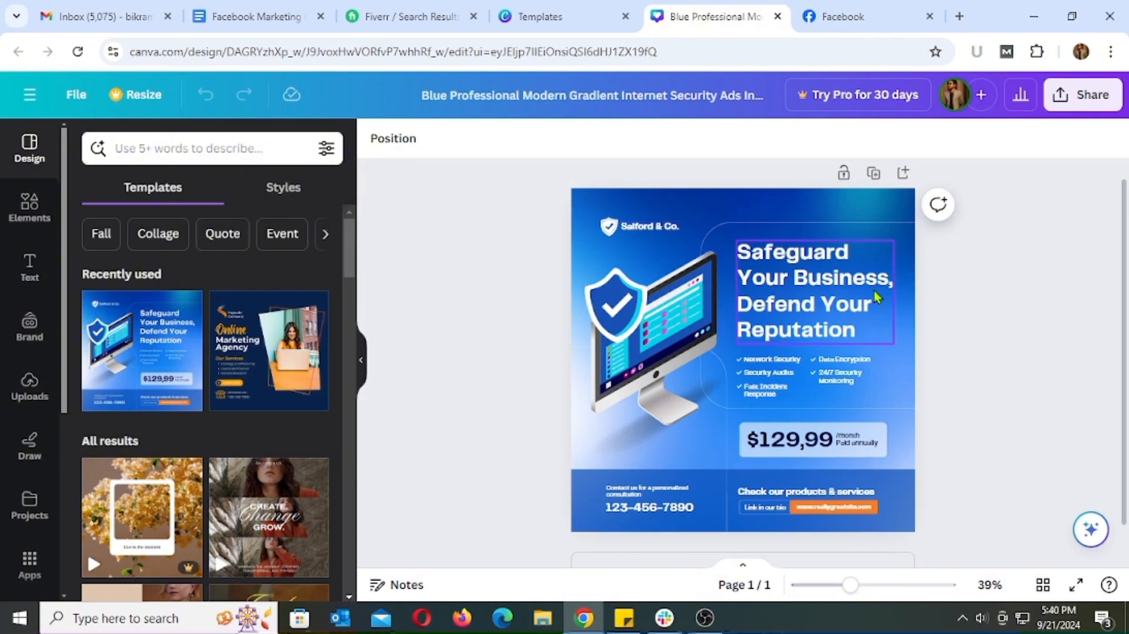
Select the design's background and browse the document, photo, solid and gradient colors available for it
{"action": "left_click", "coordinate": [784, 221]}
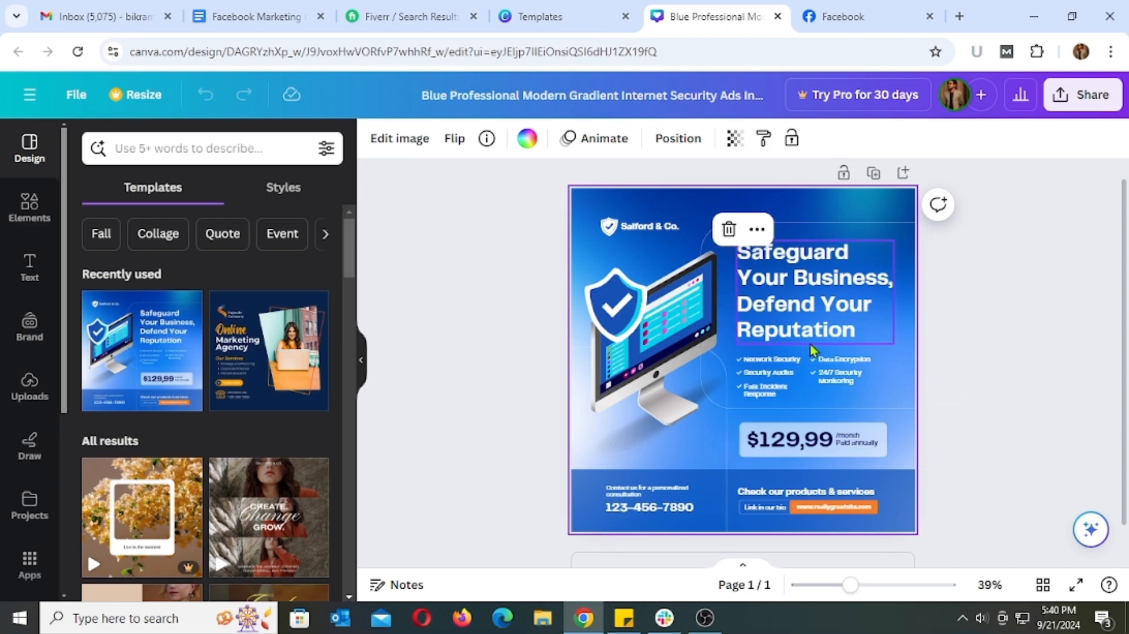
{"action": "left_click", "coordinate": [945, 328]}
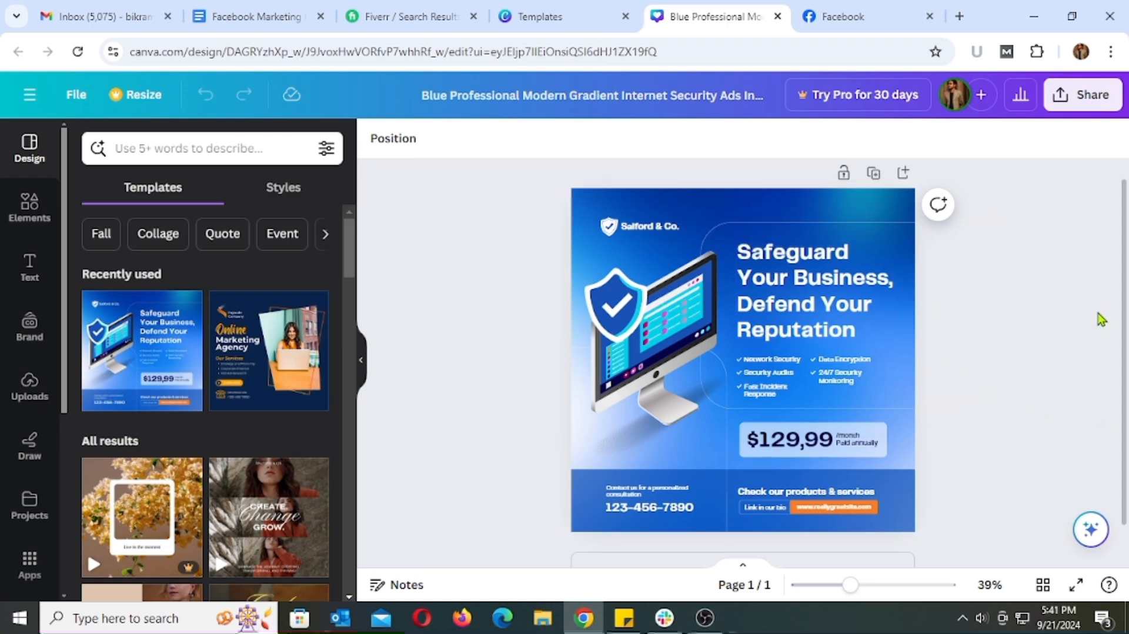
{"action": "left_click", "coordinate": [885, 210]}
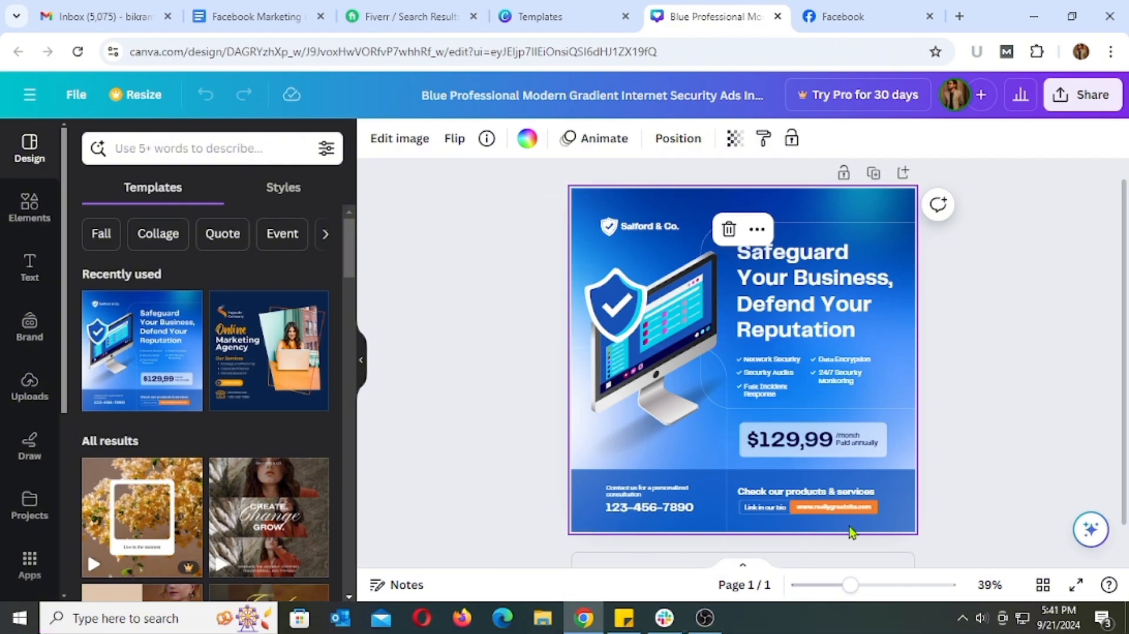
{"action": "left_click", "coordinate": [529, 143]}
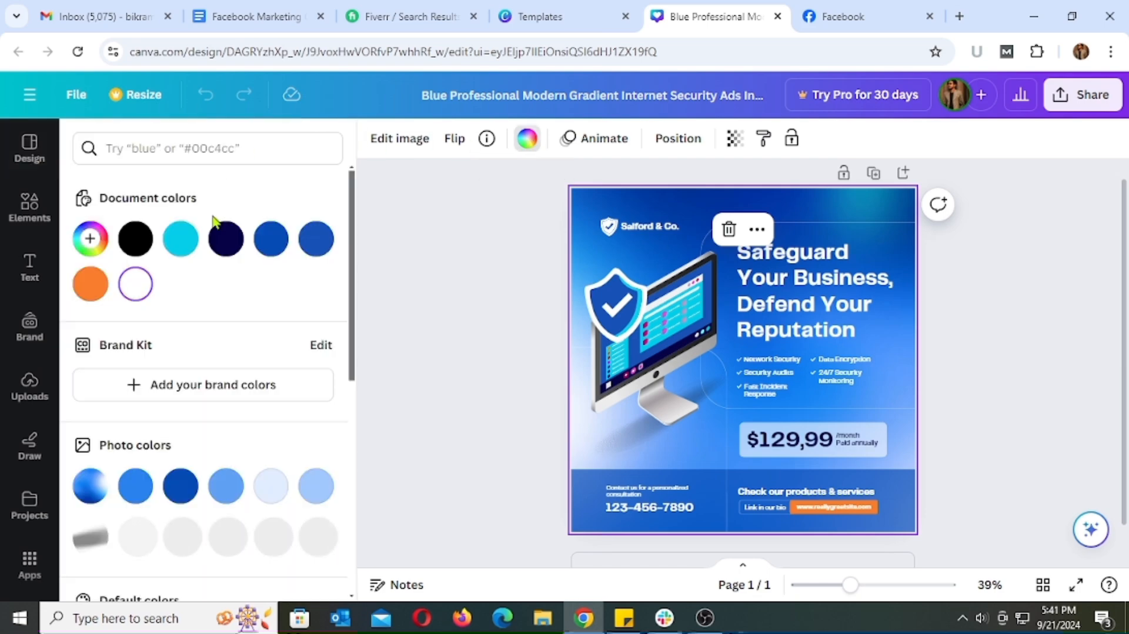
{"action": "scroll", "coordinate": [252, 326], "scroll_direction": "down", "scroll_amount": 6}
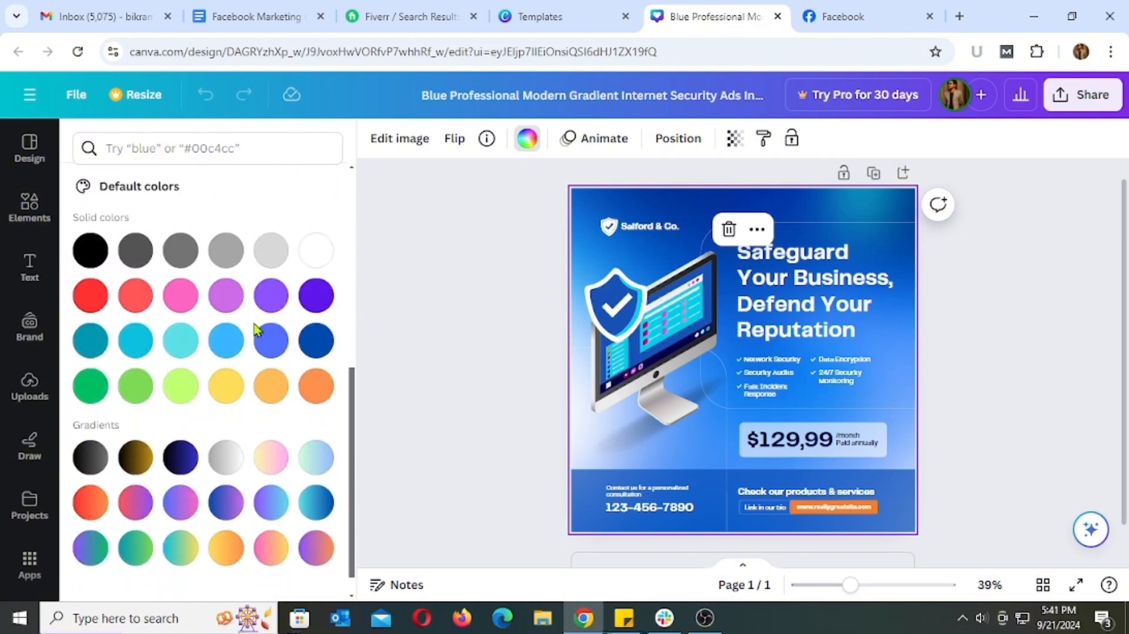
{"action": "scroll", "coordinate": [254, 328], "scroll_direction": "down", "scroll_amount": 1}
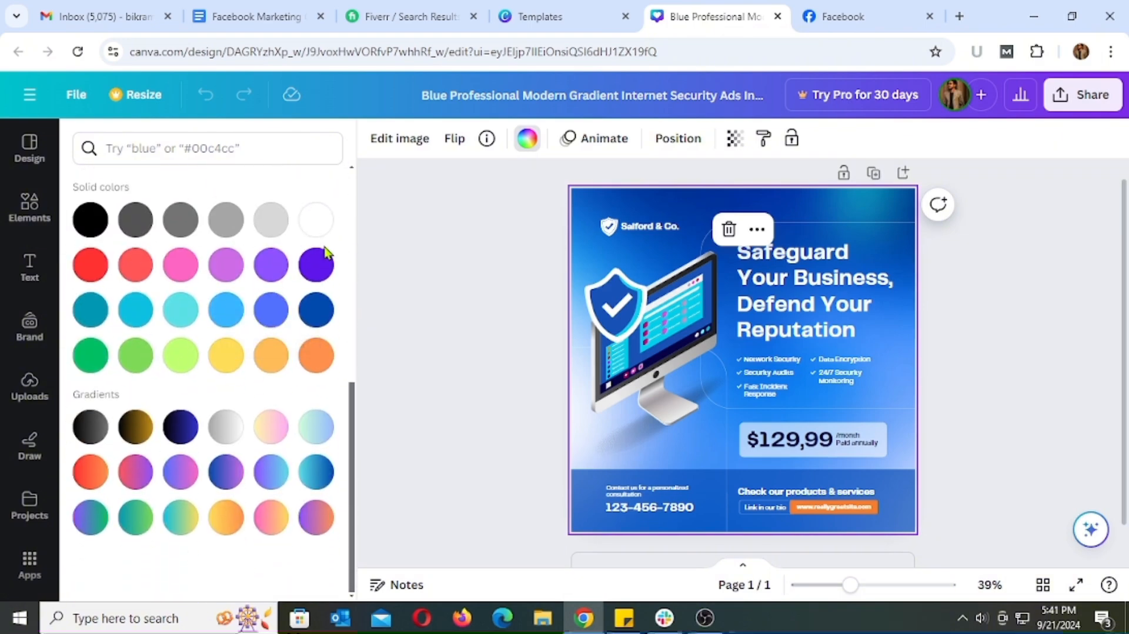
{"action": "scroll", "coordinate": [305, 348], "scroll_direction": "up", "scroll_amount": 5}
{"action": "scroll", "coordinate": [305, 344], "scroll_direction": "down", "scroll_amount": 2}
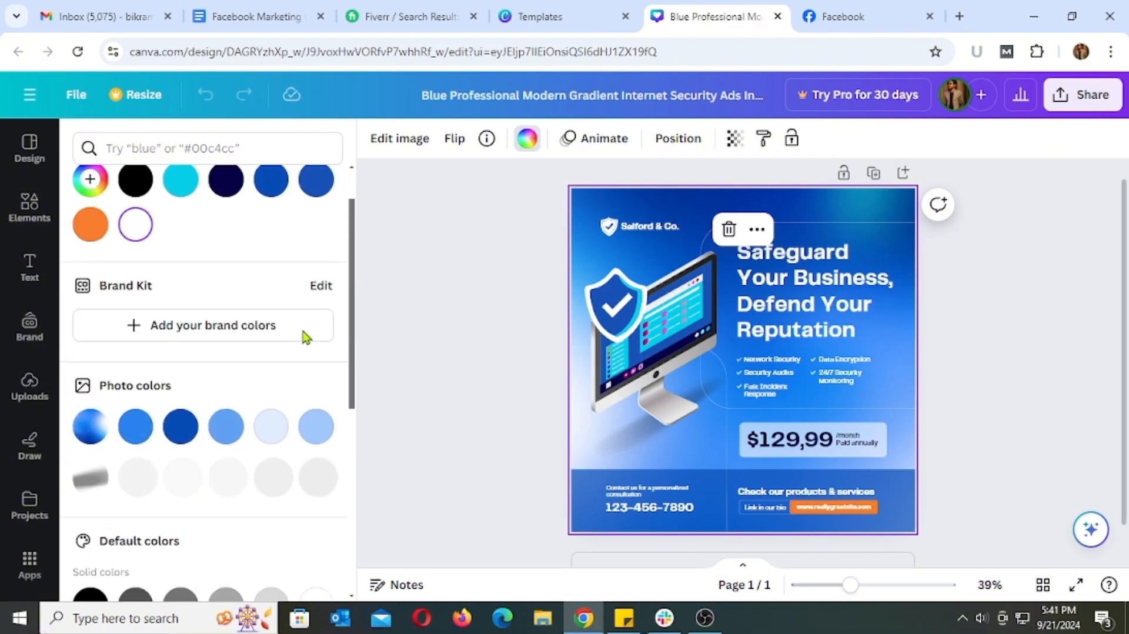
{"action": "scroll", "coordinate": [305, 337], "scroll_direction": "down", "scroll_amount": 5}
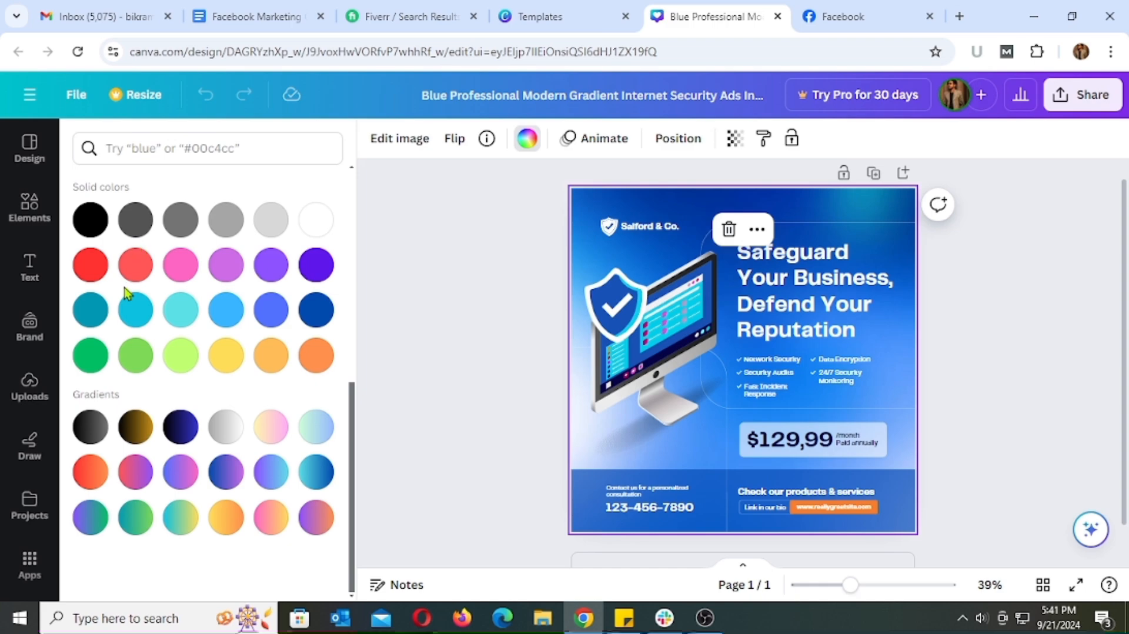
Try solid pink, blue-pink, teal-blue, blue-purple and red-purple gradients as the design's background
{"action": "left_click", "coordinate": [182, 266]}
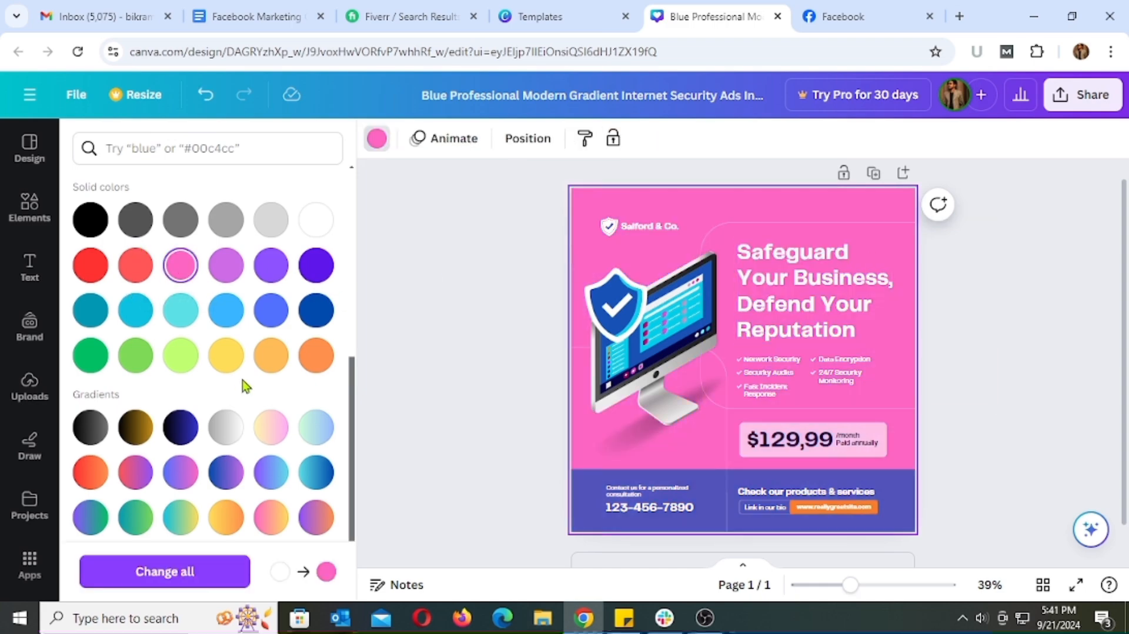
{"action": "scroll", "coordinate": [220, 385], "scroll_direction": "down", "scroll_amount": 1}
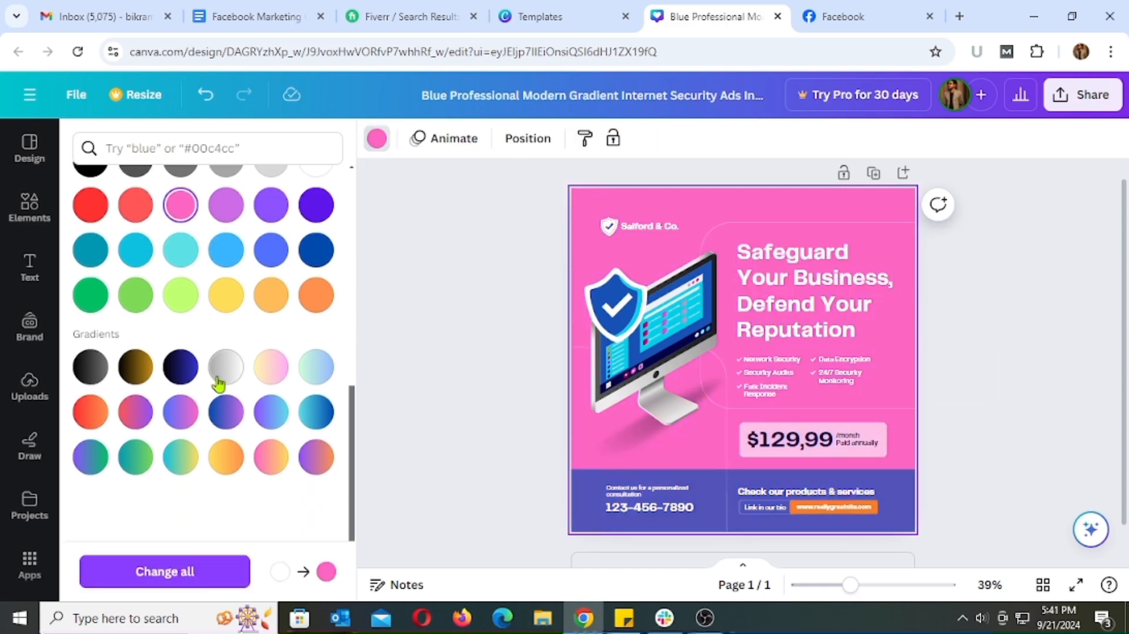
{"action": "left_click", "coordinate": [182, 416]}
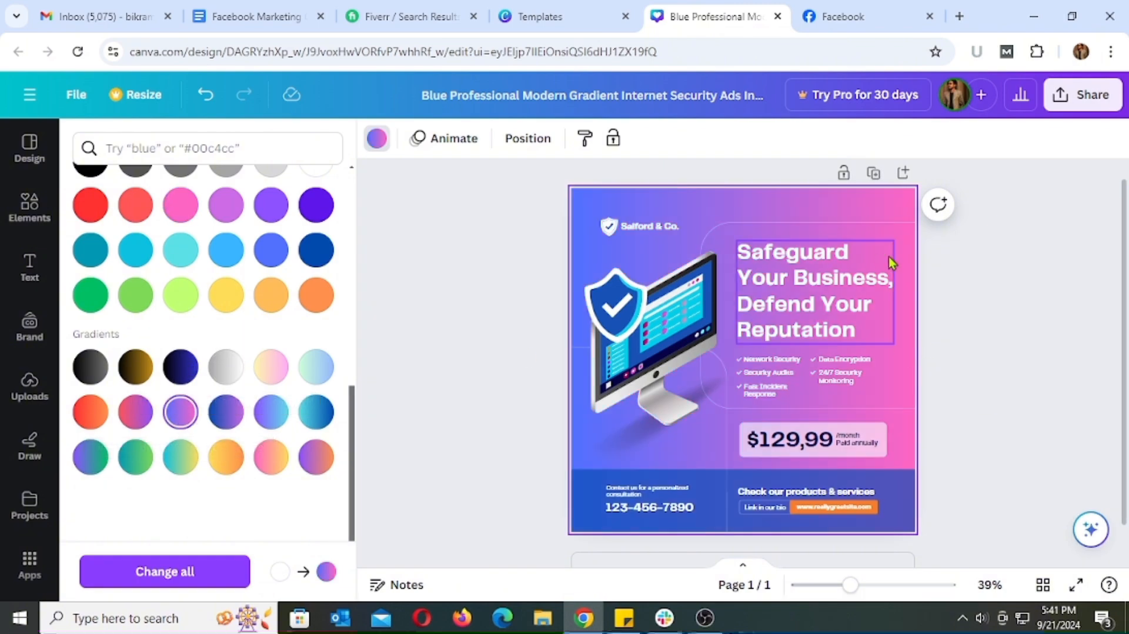
{"action": "left_click", "coordinate": [324, 416]}
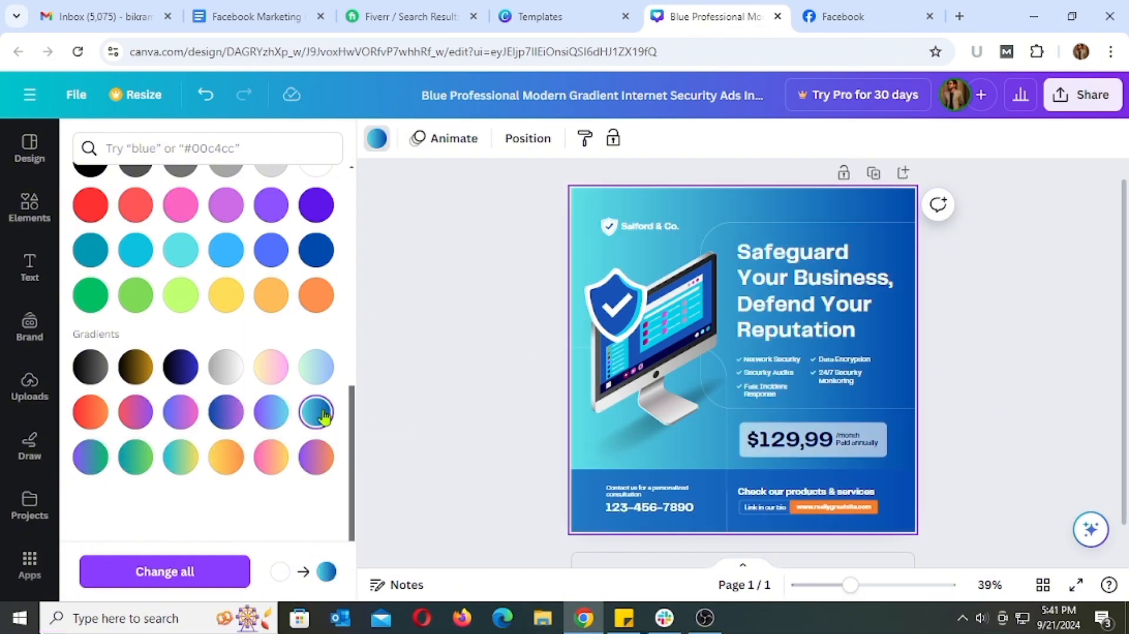
{"action": "left_click", "coordinate": [228, 416]}
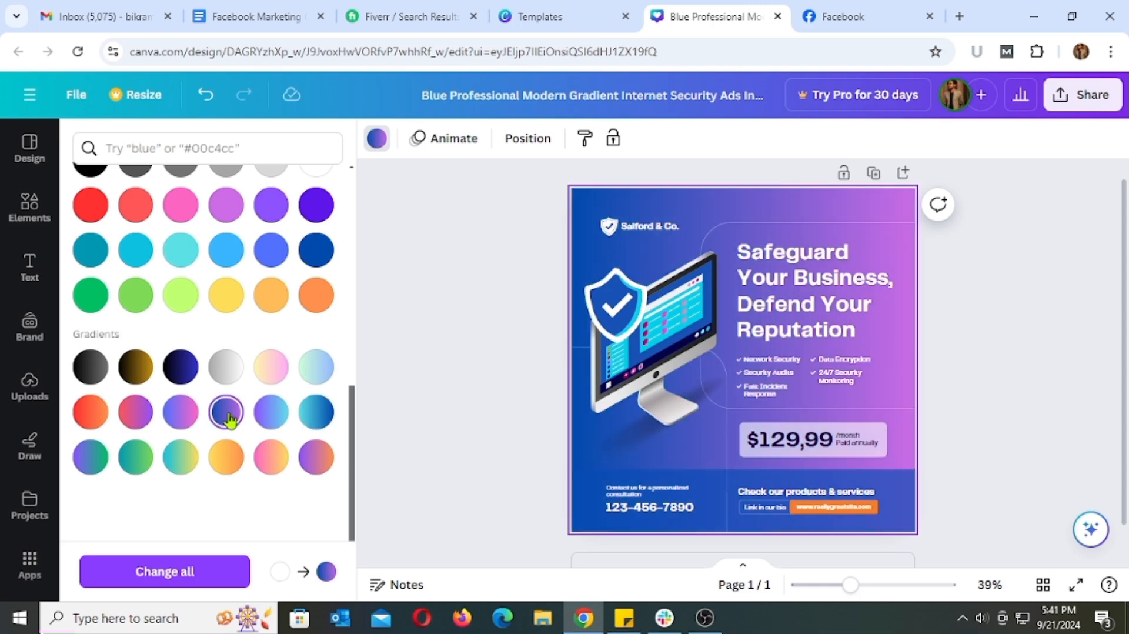
{"action": "left_click", "coordinate": [150, 416]}
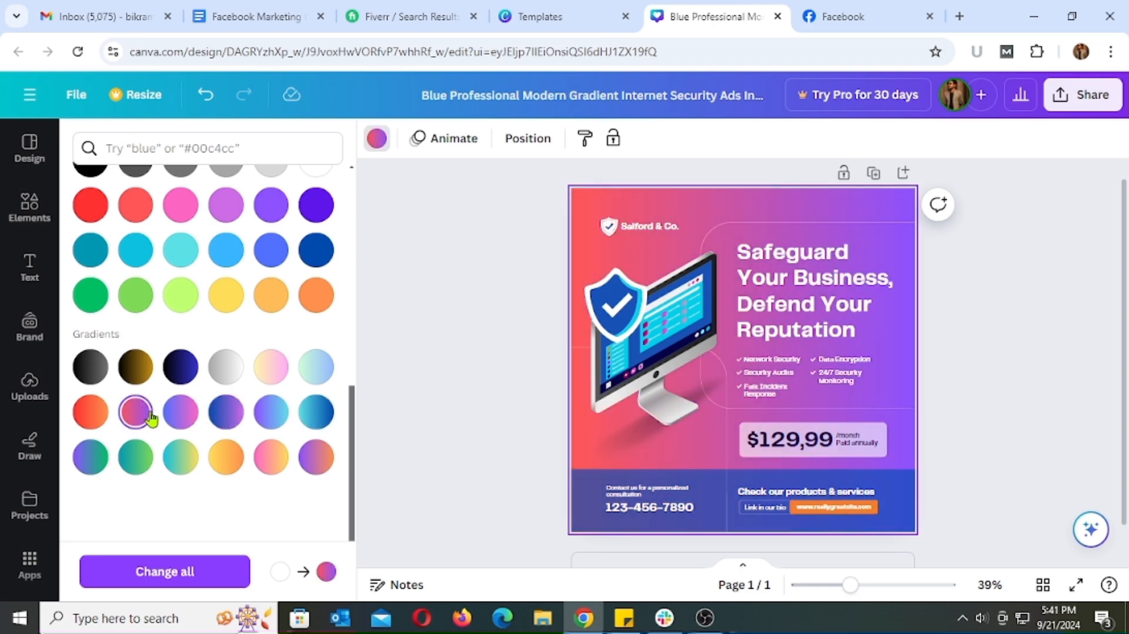
Compare the black-to-dark-blue gradient with the teal-blue one and set the design's background to black-to-dark-blue
{"action": "left_click", "coordinate": [193, 377]}
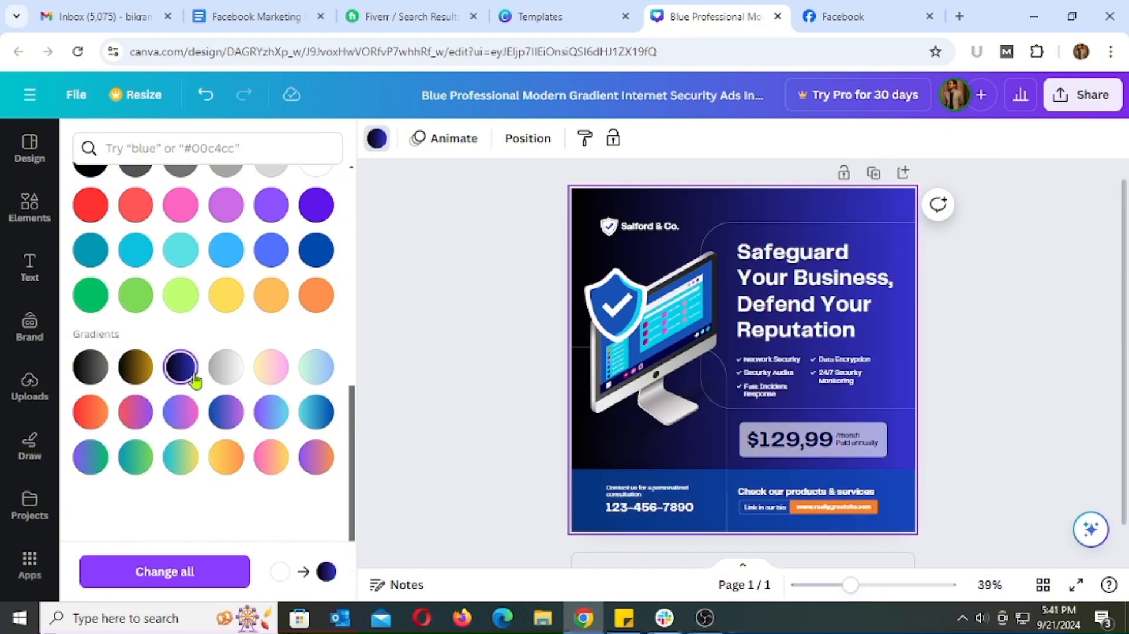
{"action": "left_click", "coordinate": [316, 416]}
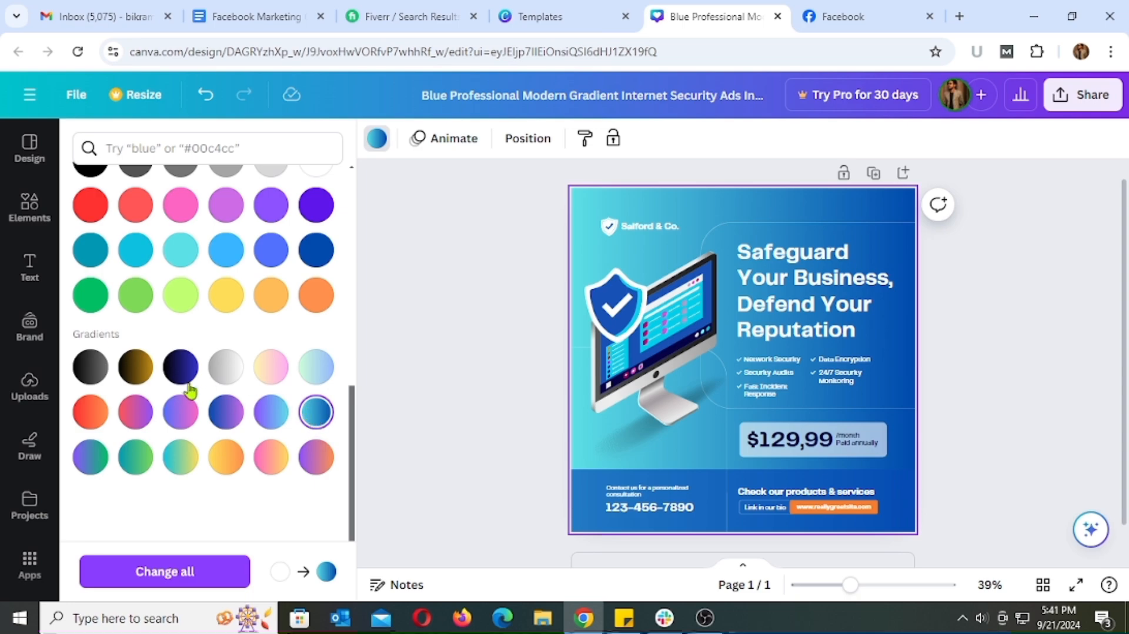
{"action": "left_click", "coordinate": [179, 369]}
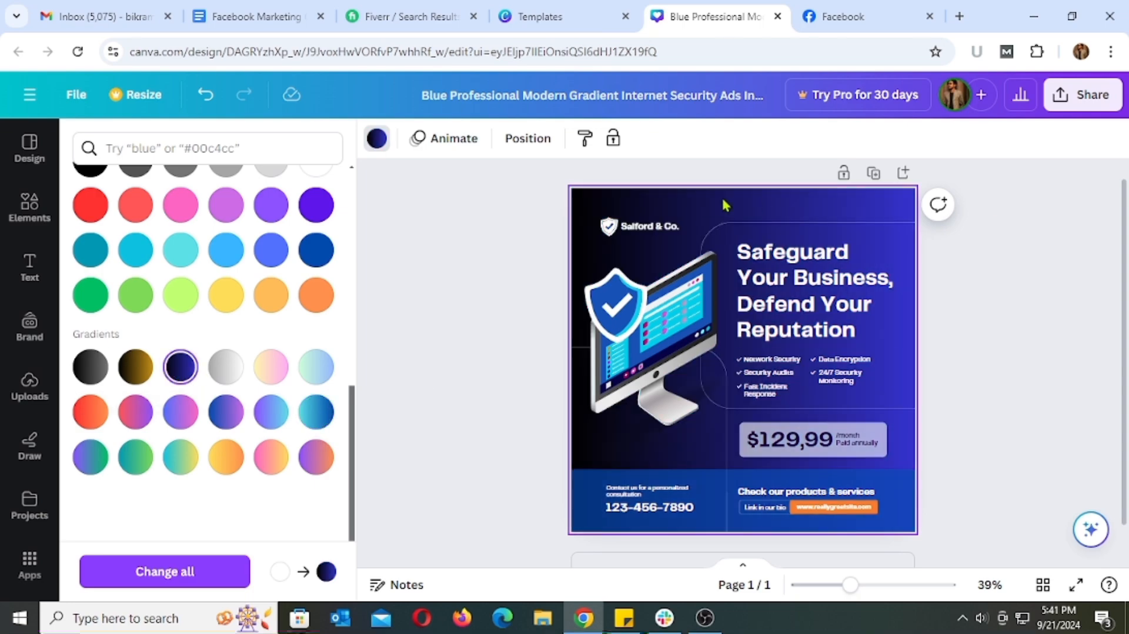
{"action": "left_click", "coordinate": [1084, 343]}
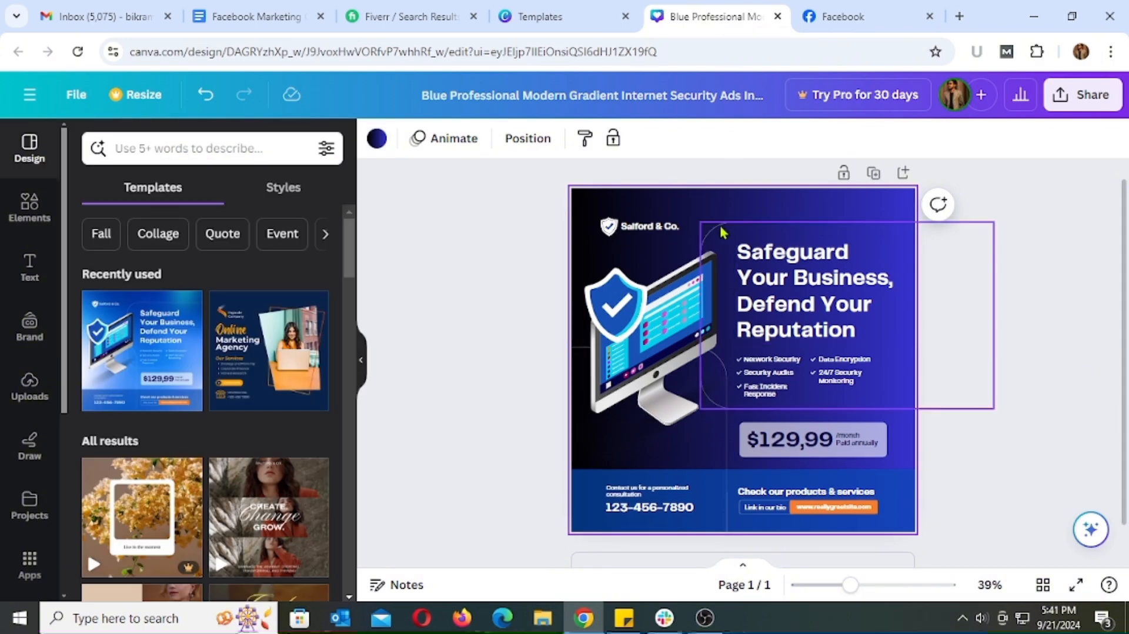
Delete the shield icon beside "Salford & Co." and upload the "Red Gradients Technology & Gaming Logo" image from Downloads
{"action": "left_click", "coordinate": [609, 227]}
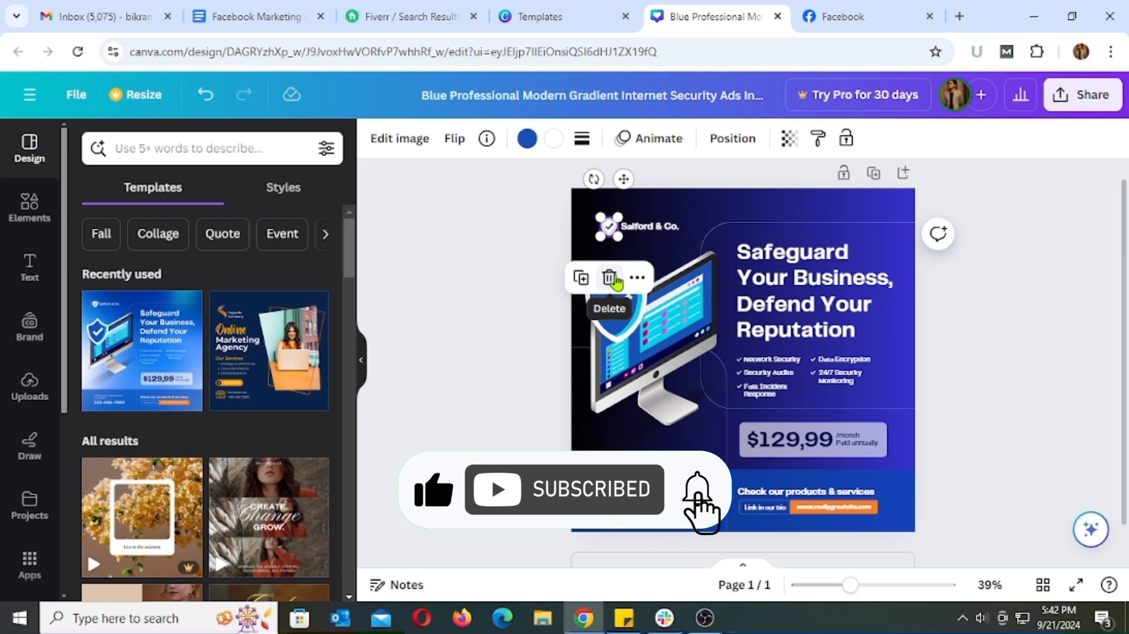
{"action": "left_click", "coordinate": [609, 278]}
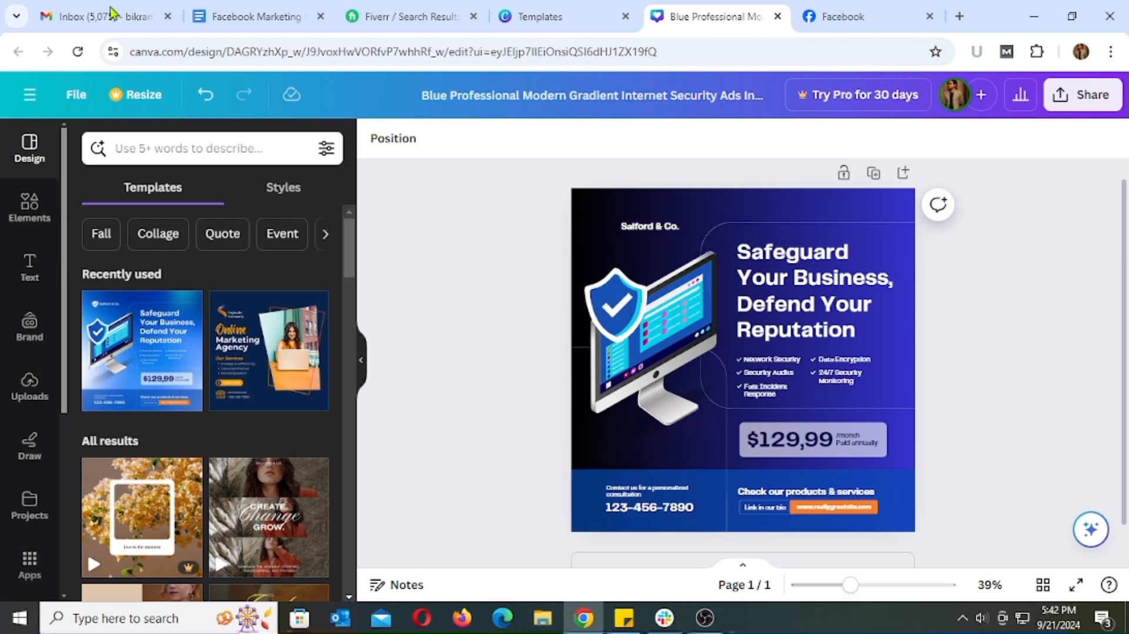
{"action": "left_click", "coordinate": [35, 397]}
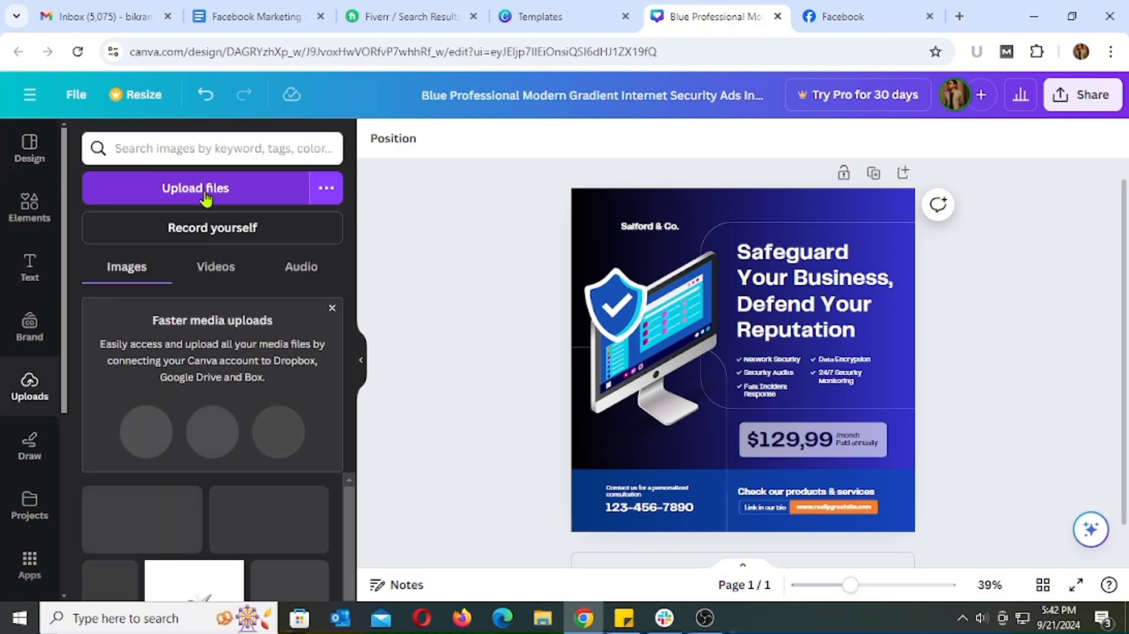
{"action": "left_click", "coordinate": [207, 189]}
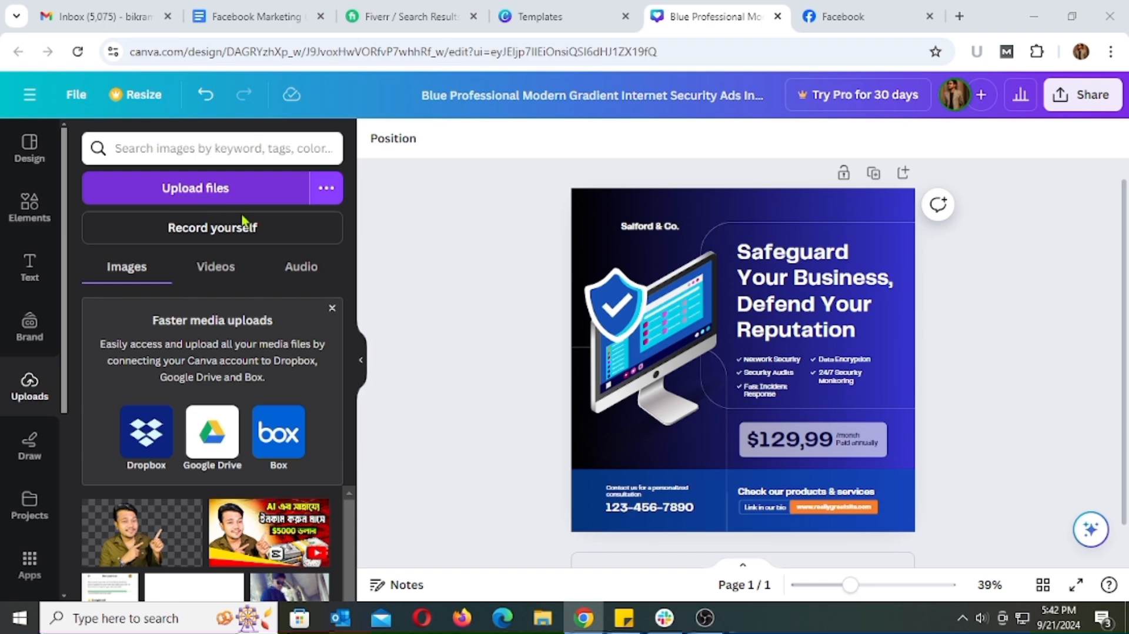
{"action": "left_click", "coordinate": [289, 232]}
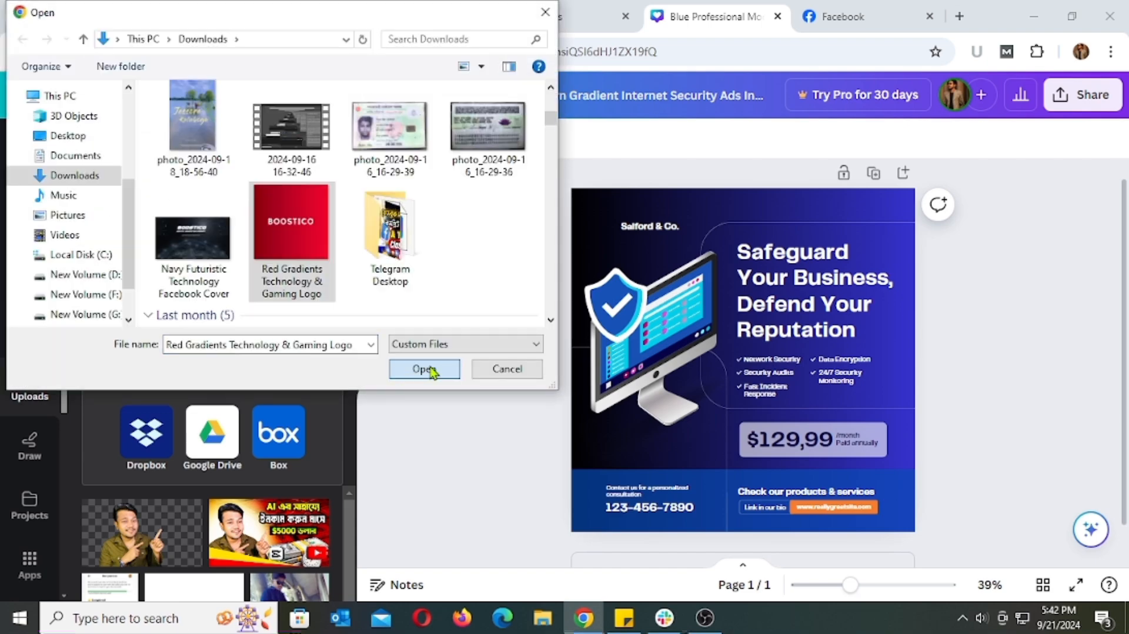
{"action": "left_click", "coordinate": [423, 371]}
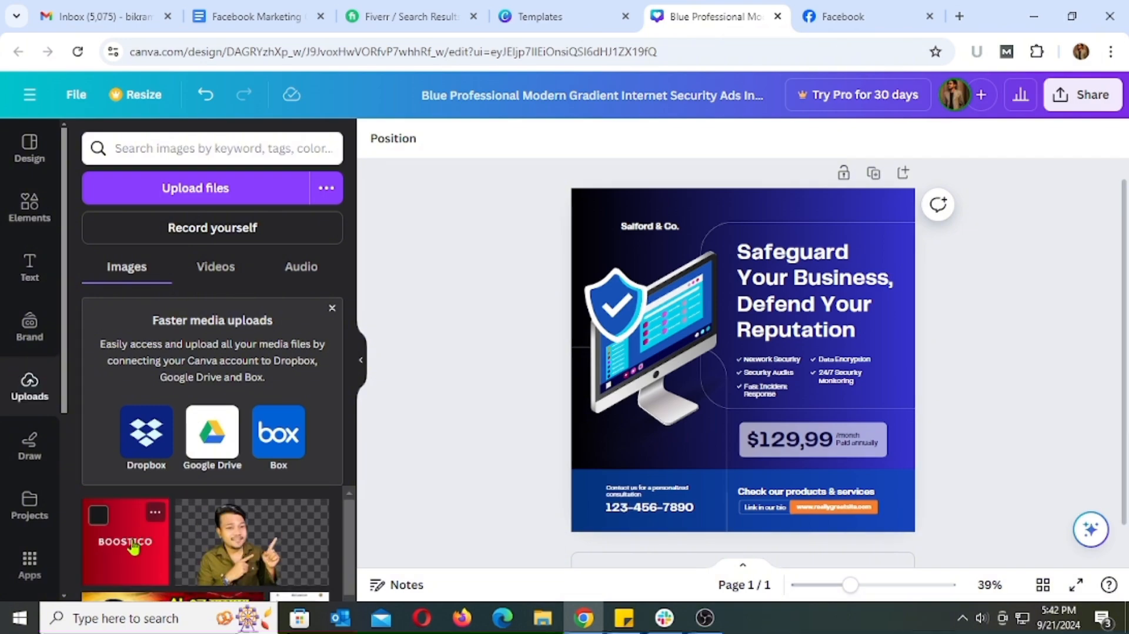
Place the uploaded BOOSTICO logo on the design and crop its edges to a narrow red band around the wordmark
{"action": "left_click_drag", "start_coordinate": [138, 548], "coordinate": [814, 317]}
{"action": "left_click_drag", "start_coordinate": [784, 399], "coordinate": [779, 325]}
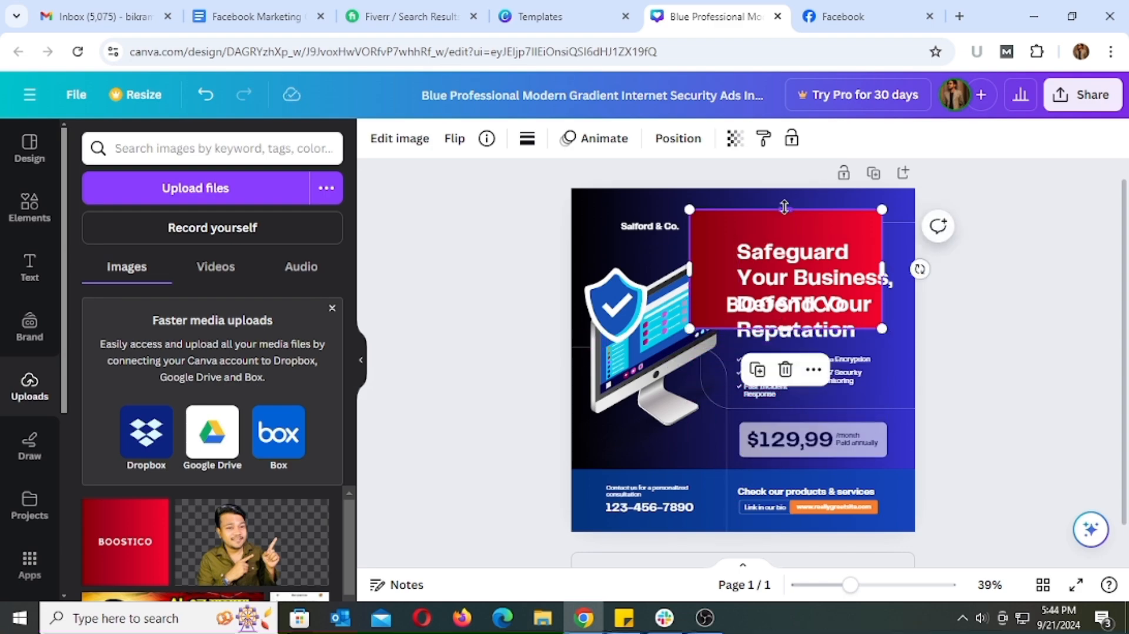
{"action": "left_click_drag", "start_coordinate": [784, 207], "coordinate": [784, 251]}
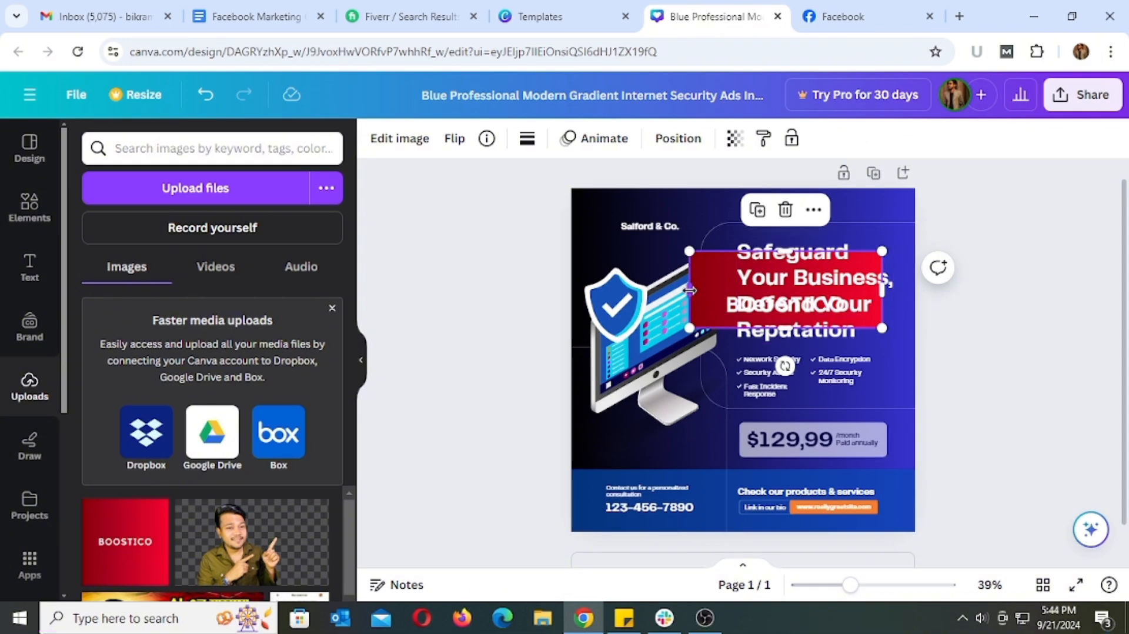
{"action": "left_click_drag", "start_coordinate": [689, 290], "coordinate": [716, 288]}
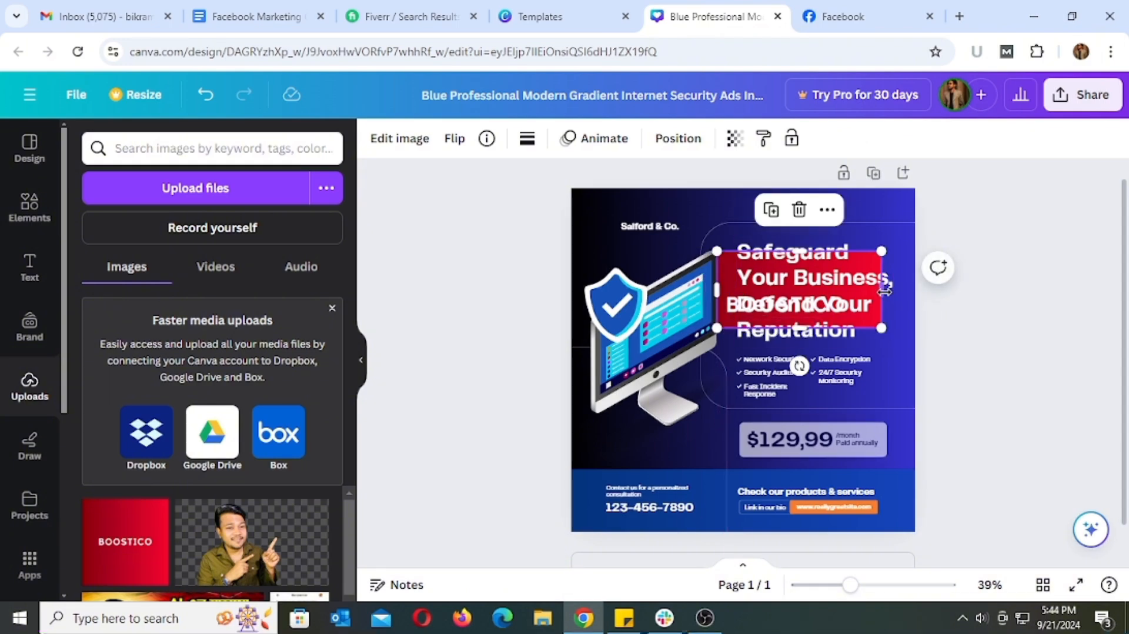
{"action": "left_click_drag", "start_coordinate": [880, 286], "coordinate": [852, 287]}
{"action": "left_click_drag", "start_coordinate": [787, 251], "coordinate": [786, 278]}
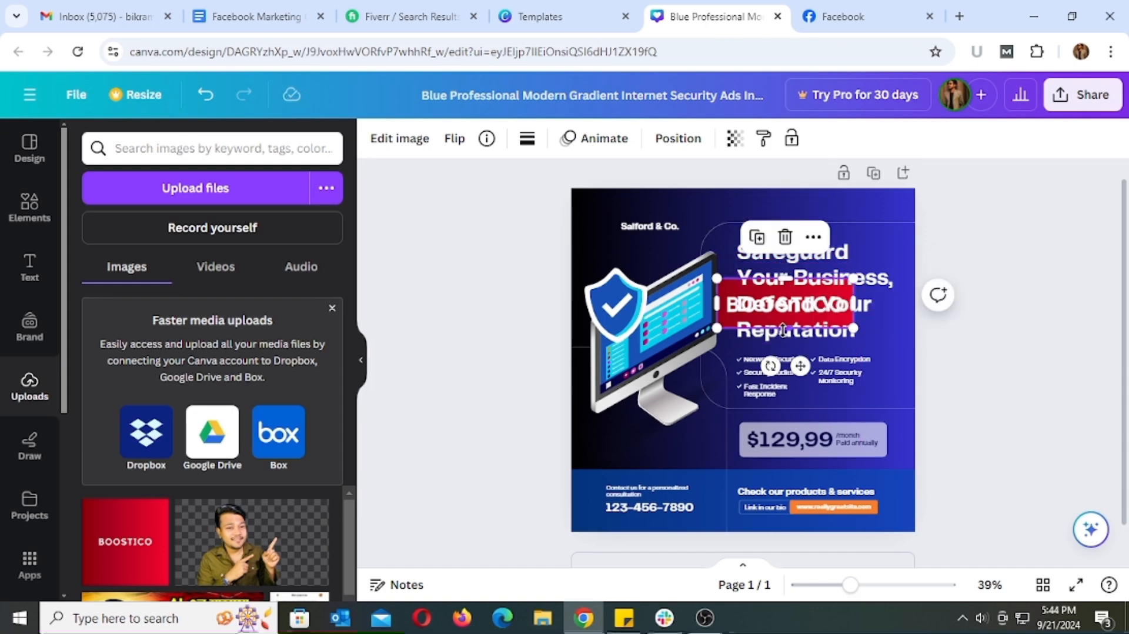
Move the cropped BOOSTICO logo to the design's upper-left corner and shrink it to fit above "Salford & Co."
{"action": "left_click_drag", "start_coordinate": [783, 329], "coordinate": [664, 279]}
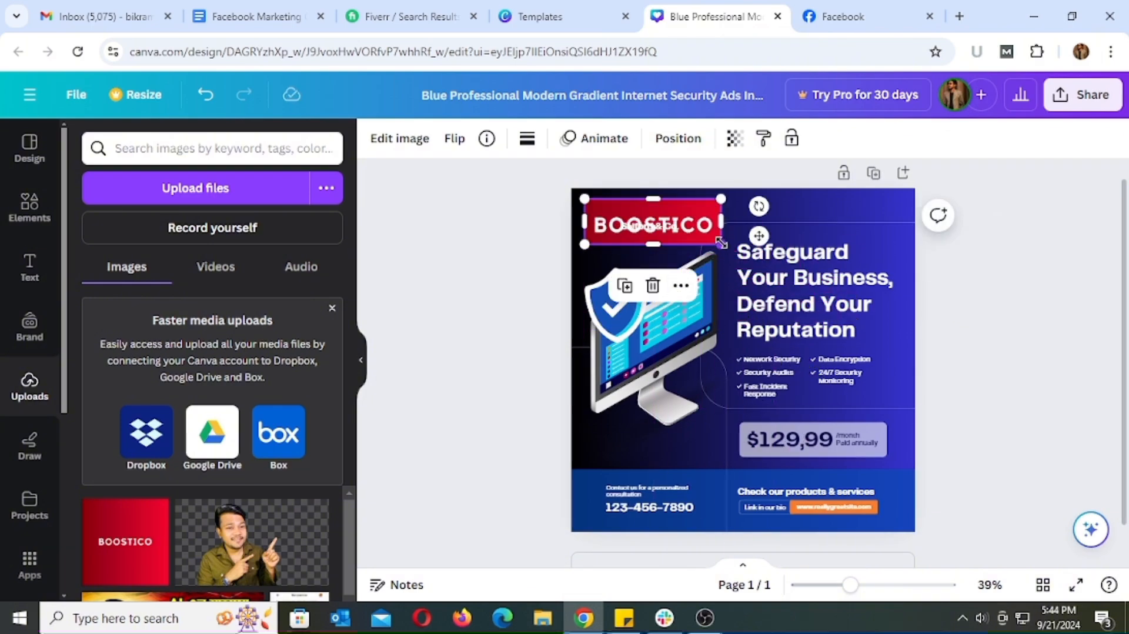
{"action": "left_click_drag", "start_coordinate": [719, 241], "coordinate": [618, 207]}
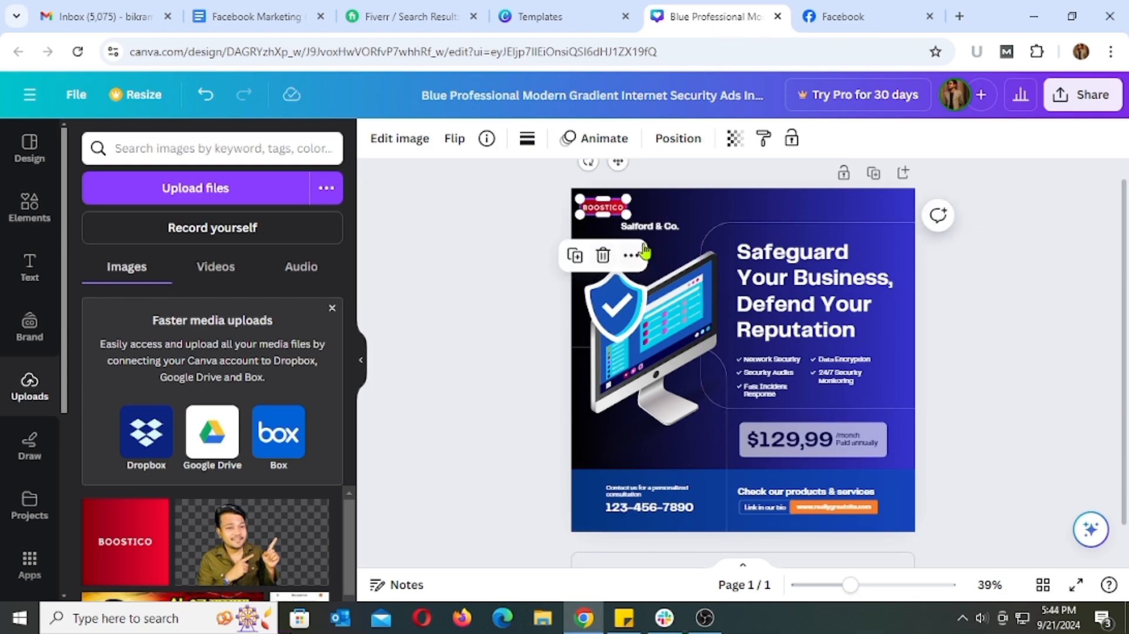
{"action": "left_click", "coordinate": [1005, 274]}
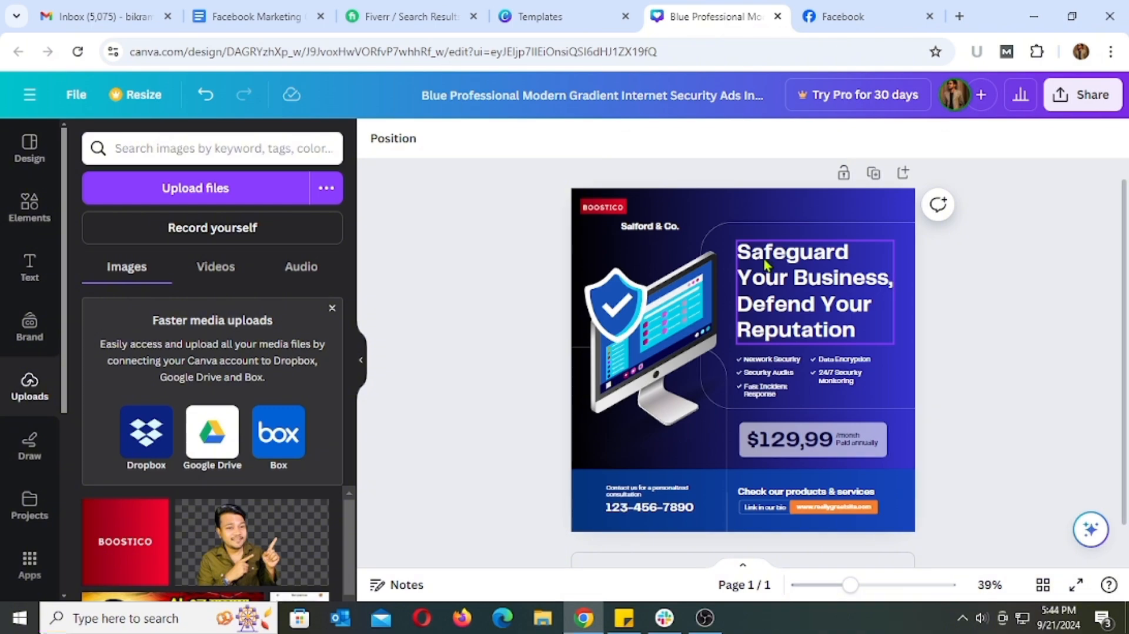
Delete the "Salford & Co." text below the BOOSTICO logo and rewrite the headline as "Grow Your Business"
{"action": "left_click", "coordinate": [658, 231]}
{"action": "left_click", "coordinate": [712, 273]}
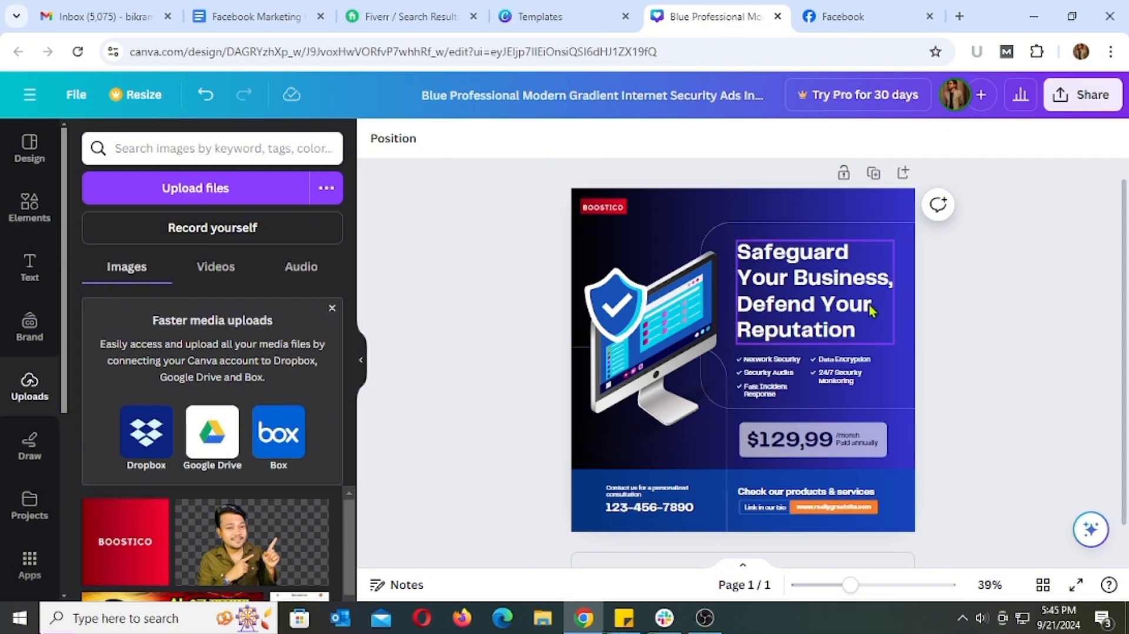
{"action": "left_click", "coordinate": [789, 273]}
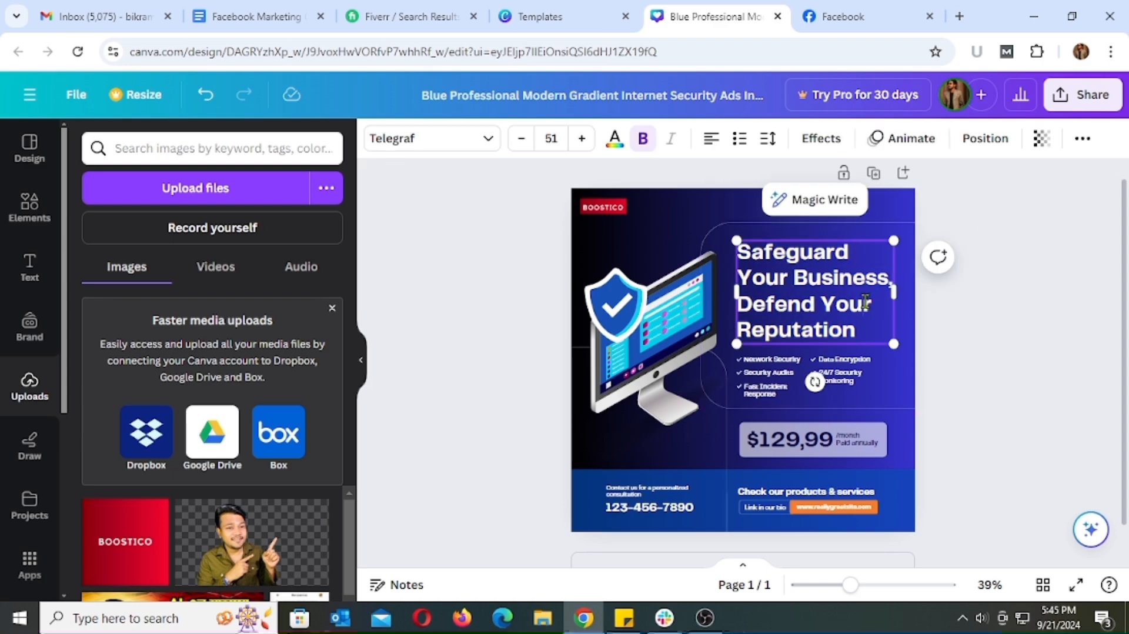
{"action": "double_click", "coordinate": [743, 252]}
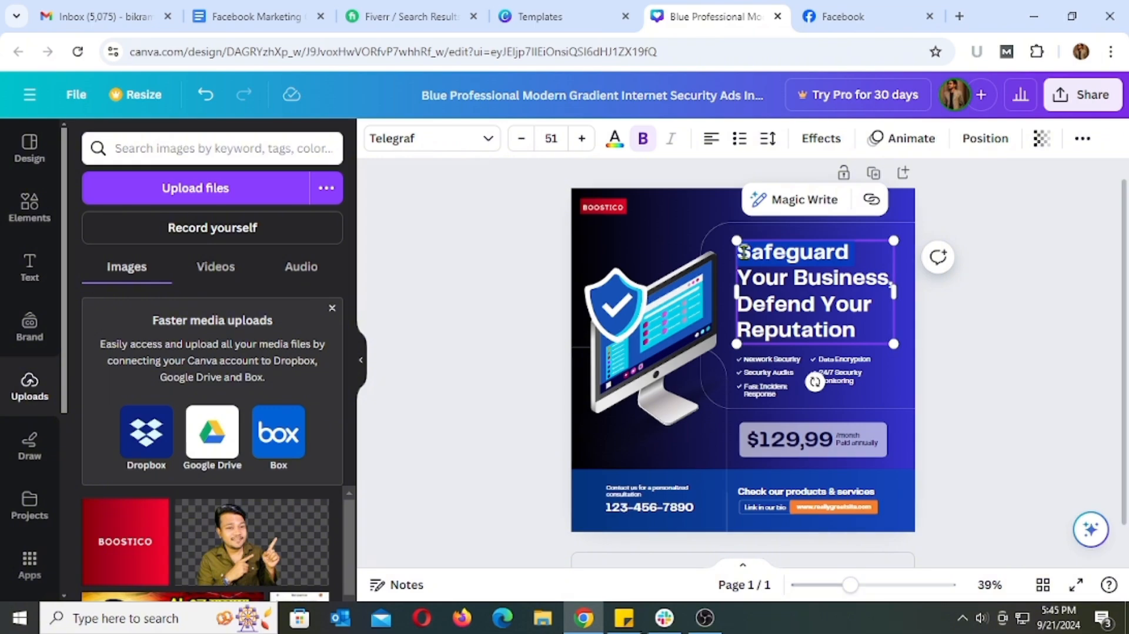
{"action": "type", "text": "Grow Your"}
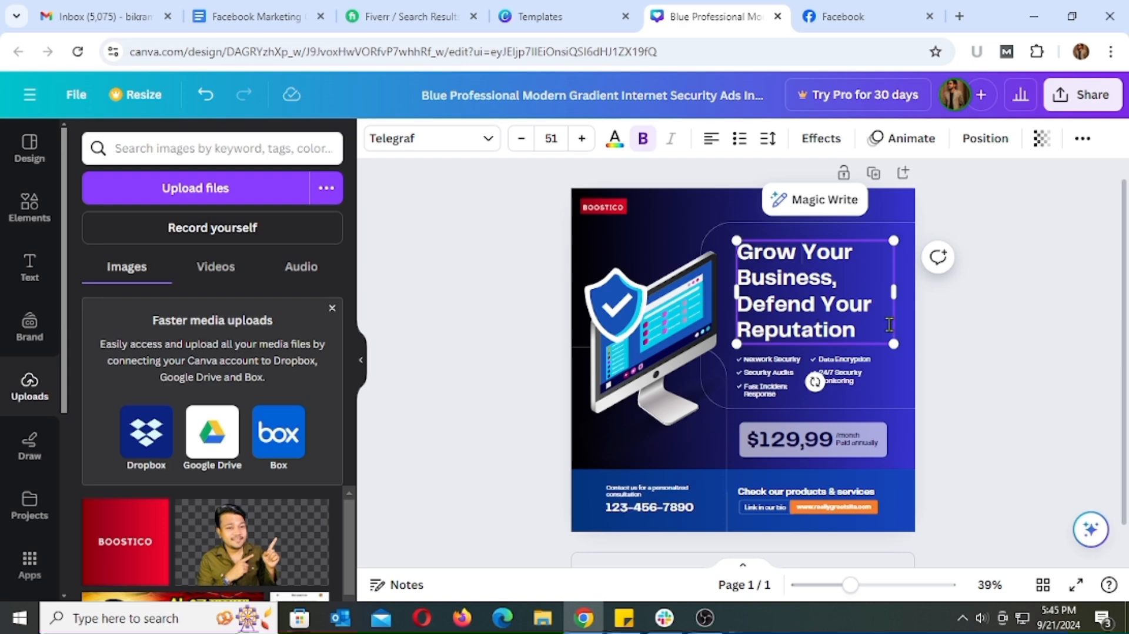
{"action": "left_click_drag", "start_coordinate": [882, 326], "coordinate": [833, 282]}
{"action": "key", "text": "BackSpace"}
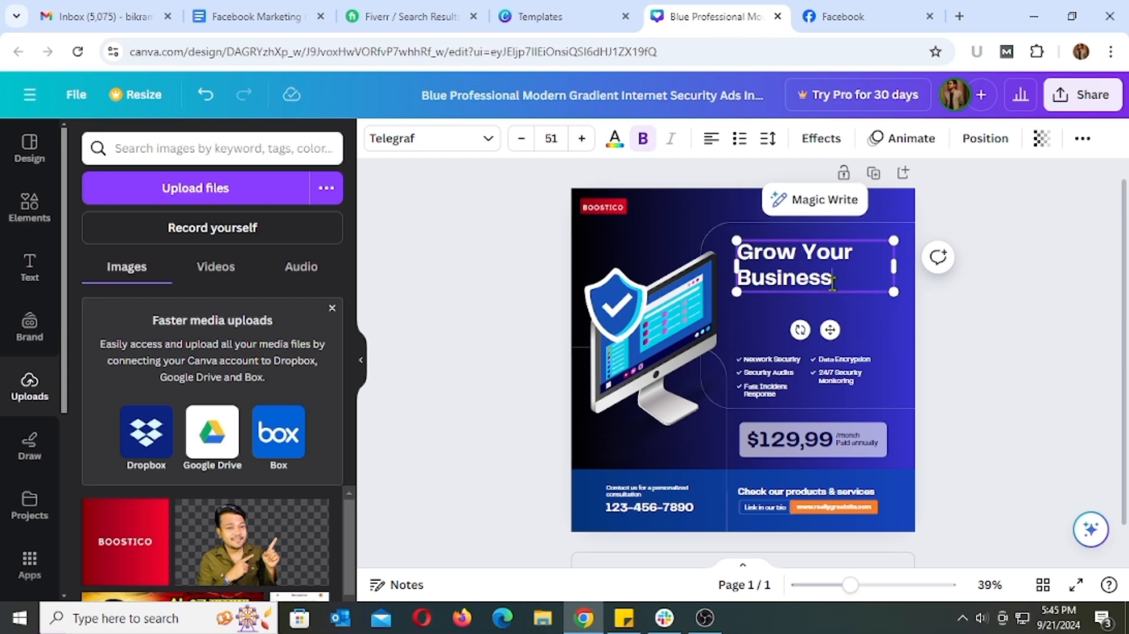
Extend the headline with "& Sales More" after "Grow Your Business"
{"action": "type", "text": "& Salse "}
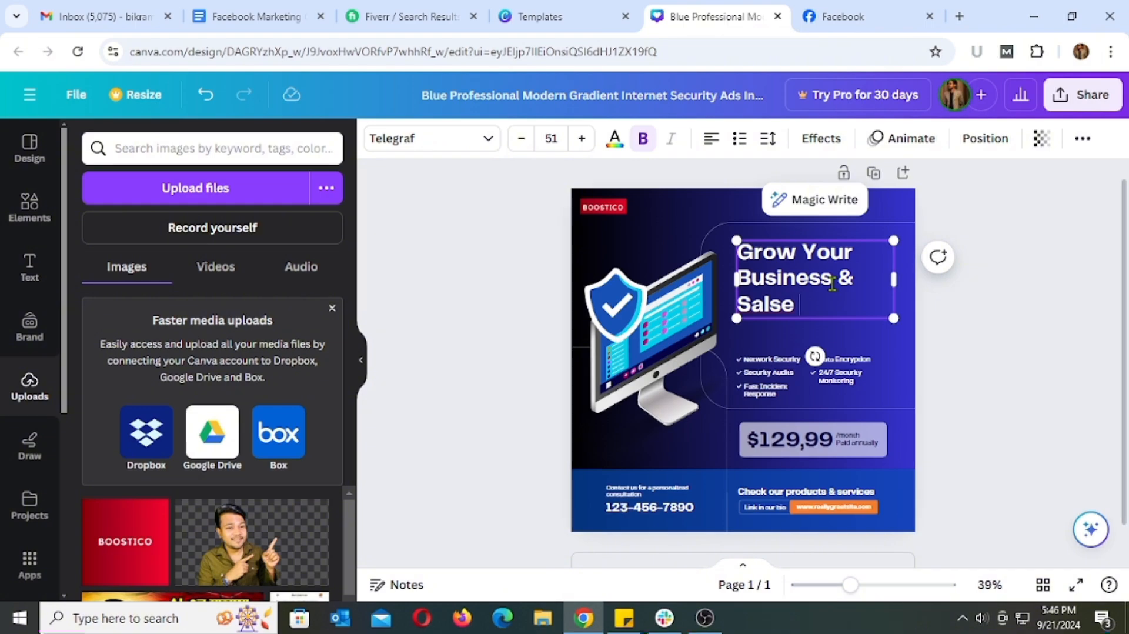
{"action": "type", "text": "Mor"}
{"action": "left_click", "coordinate": [796, 302]}
{"action": "key", "text": "BackSpace"}
{"action": "key", "text": "BackSpace"}
{"action": "type", "text": "es"}
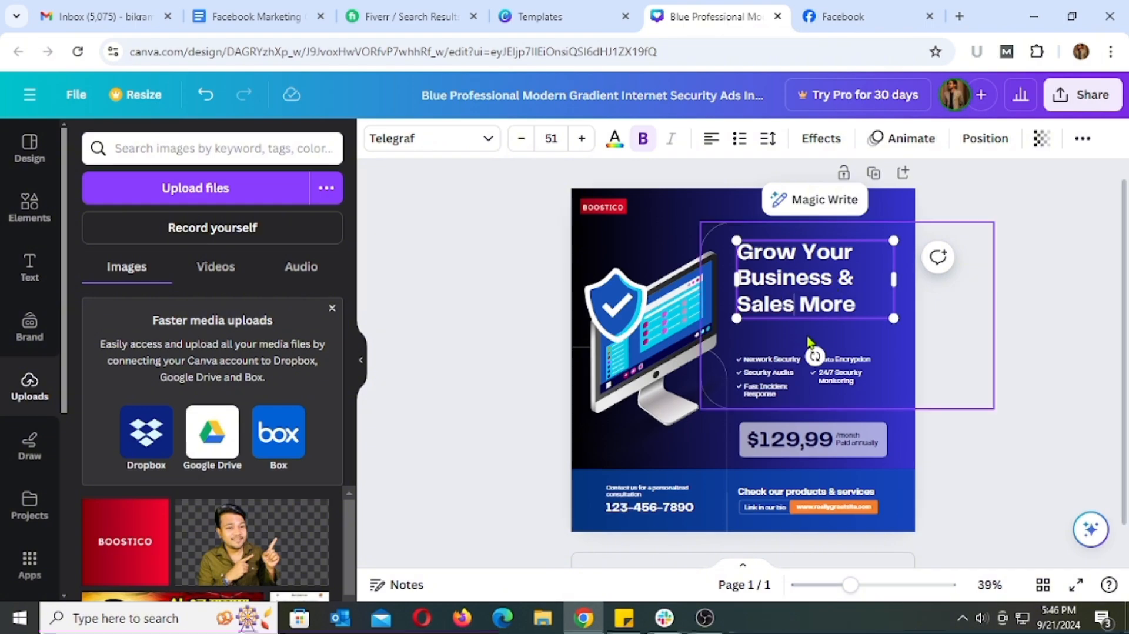
Enlarge the "Grow Your Business & Sales More" headline to fill the space above the checklist
{"action": "left_click", "coordinate": [982, 342]}
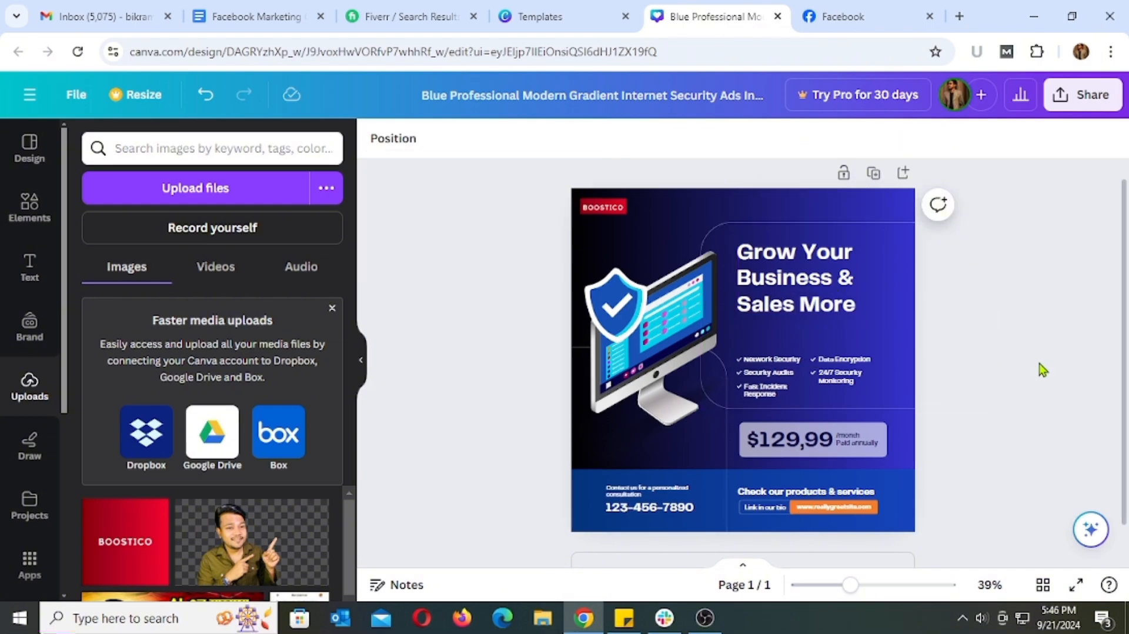
{"action": "left_click", "coordinate": [864, 310]}
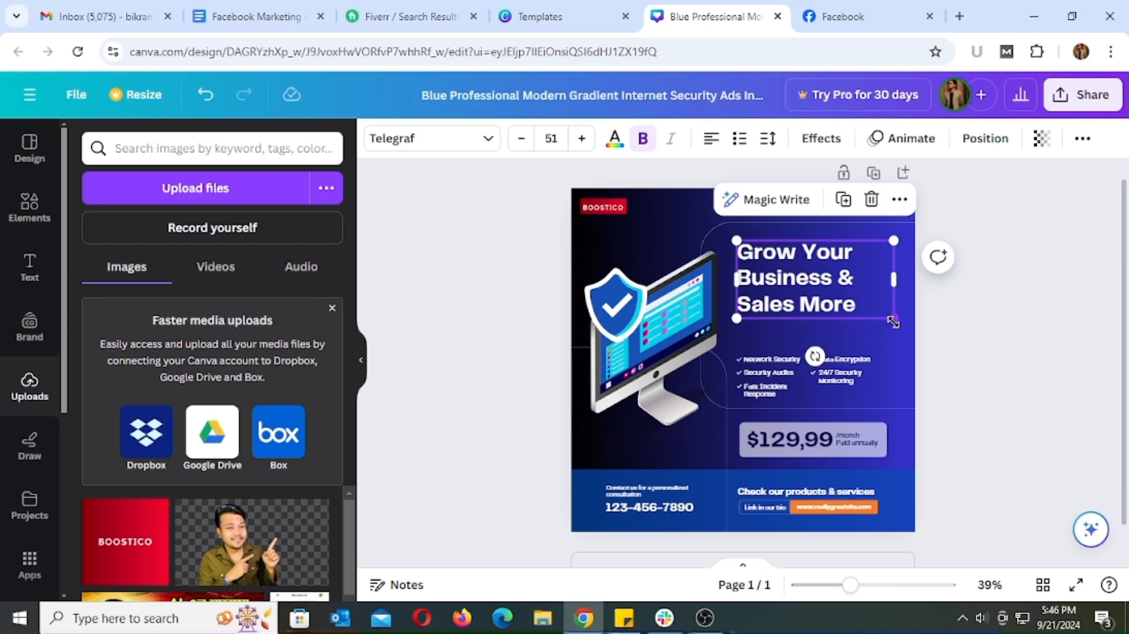
{"action": "left_click_drag", "start_coordinate": [893, 322], "coordinate": [923, 351]}
{"action": "left_click", "coordinate": [1033, 337]}
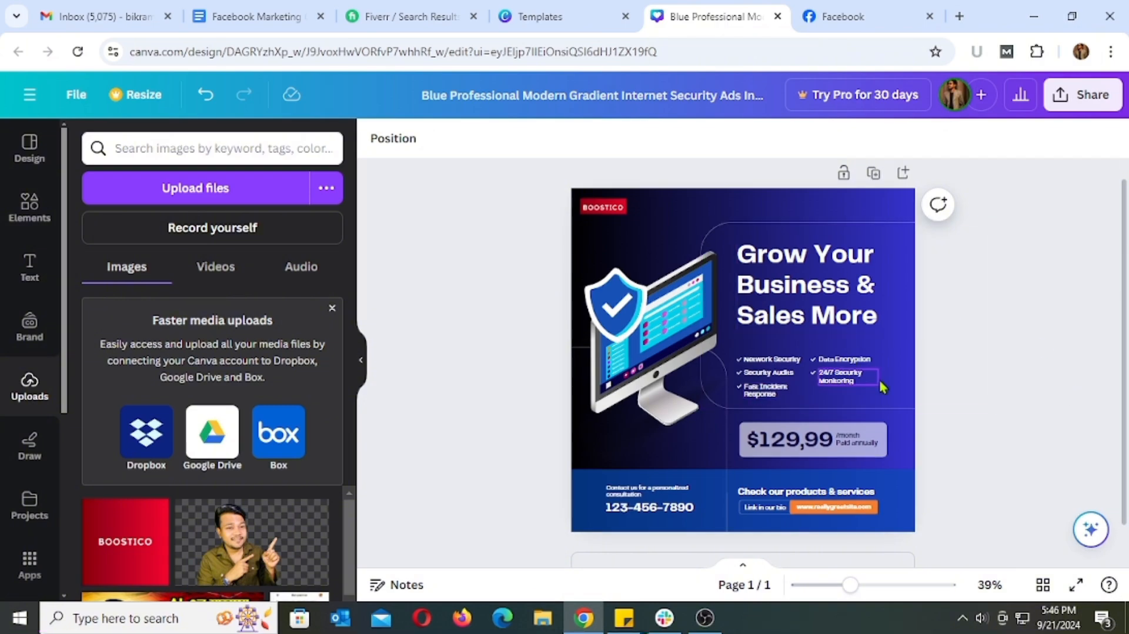
Replace the "Network Security" checklist item with "Facebook Ads"
{"action": "scroll", "coordinate": [944, 382], "scroll_direction": "up", "scroll_amount": 2}
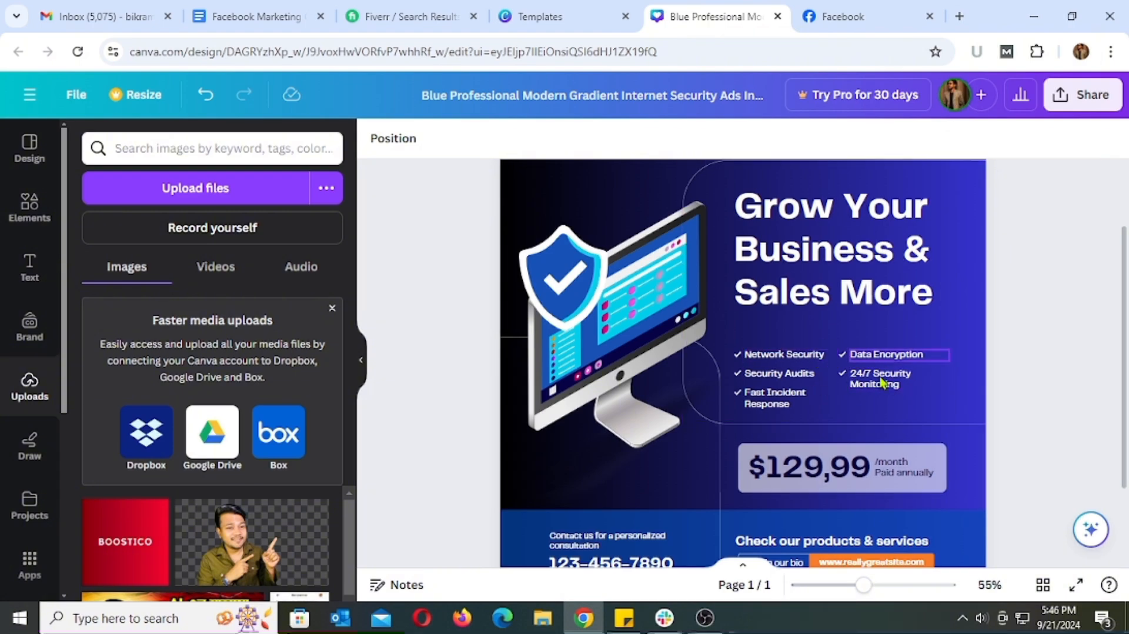
{"action": "double_click", "coordinate": [810, 357]}
{"action": "type", "text": "Ace"}
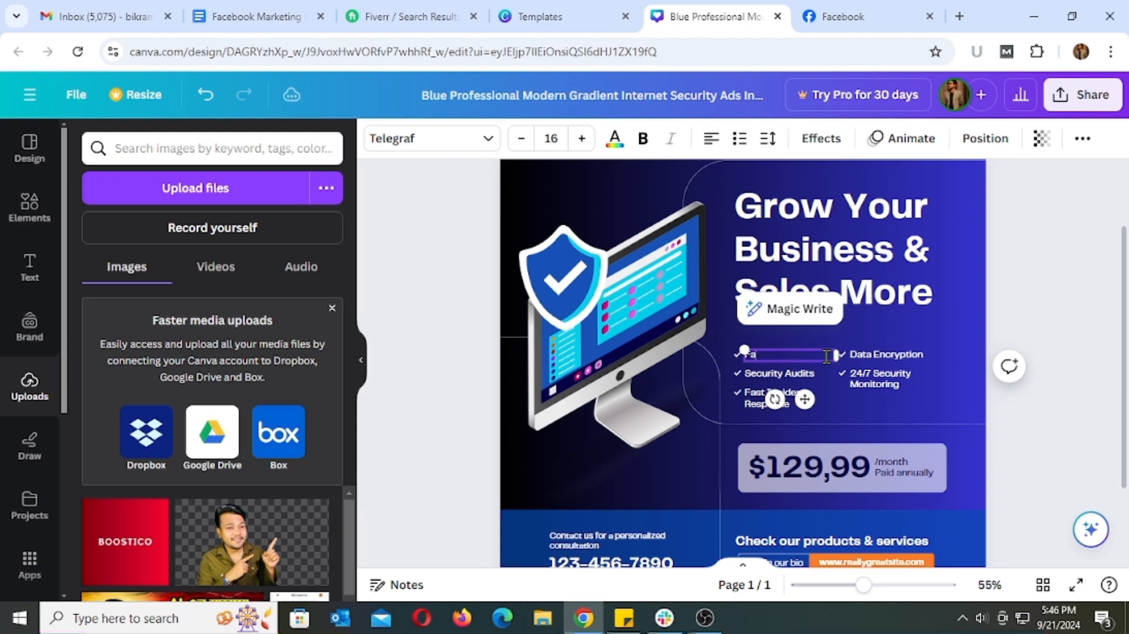
{"action": "type", "text": "cebook Ads"}
Replace the "Security Audits" checklist item with "Page Management", spelled correctly
{"action": "double_click", "coordinate": [824, 375]}
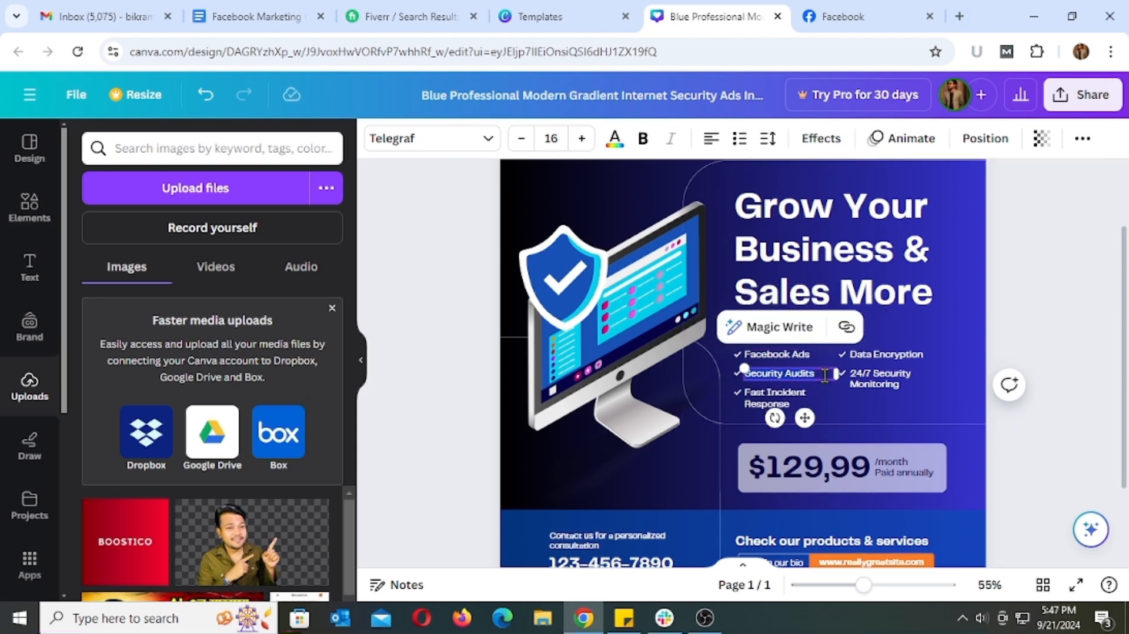
{"action": "type", "text": "Page Managemenn"}
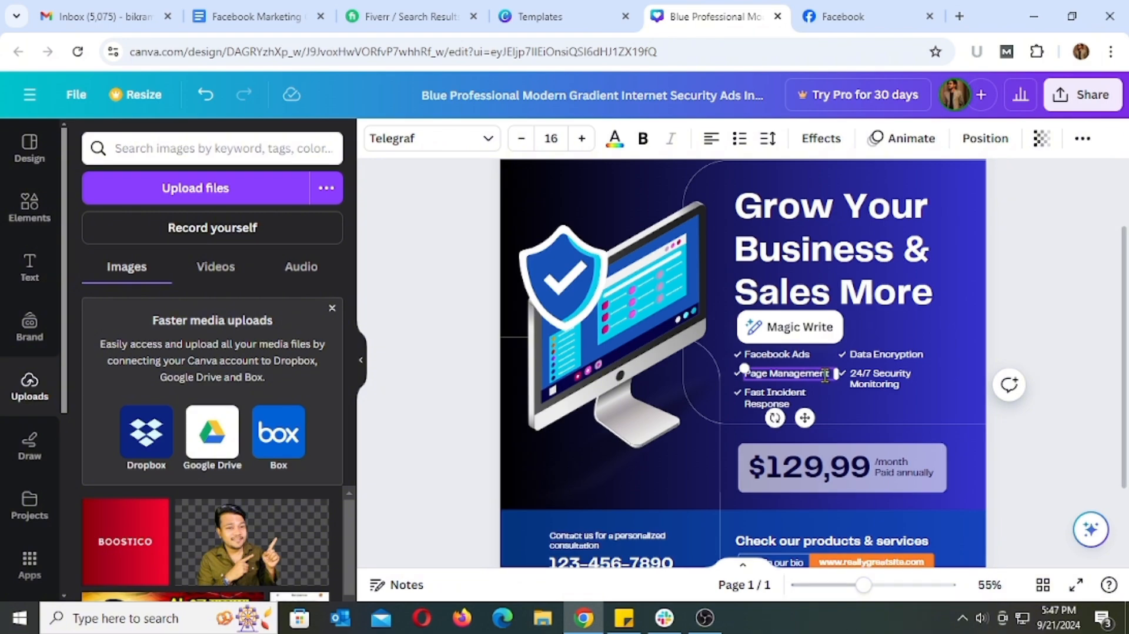
{"action": "type", "text": "t"}
{"action": "right_click", "coordinate": [824, 375]}
{"action": "left_click", "coordinate": [880, 65]}
{"action": "right_click", "coordinate": [811, 375]}
{"action": "left_click", "coordinate": [858, 67]}
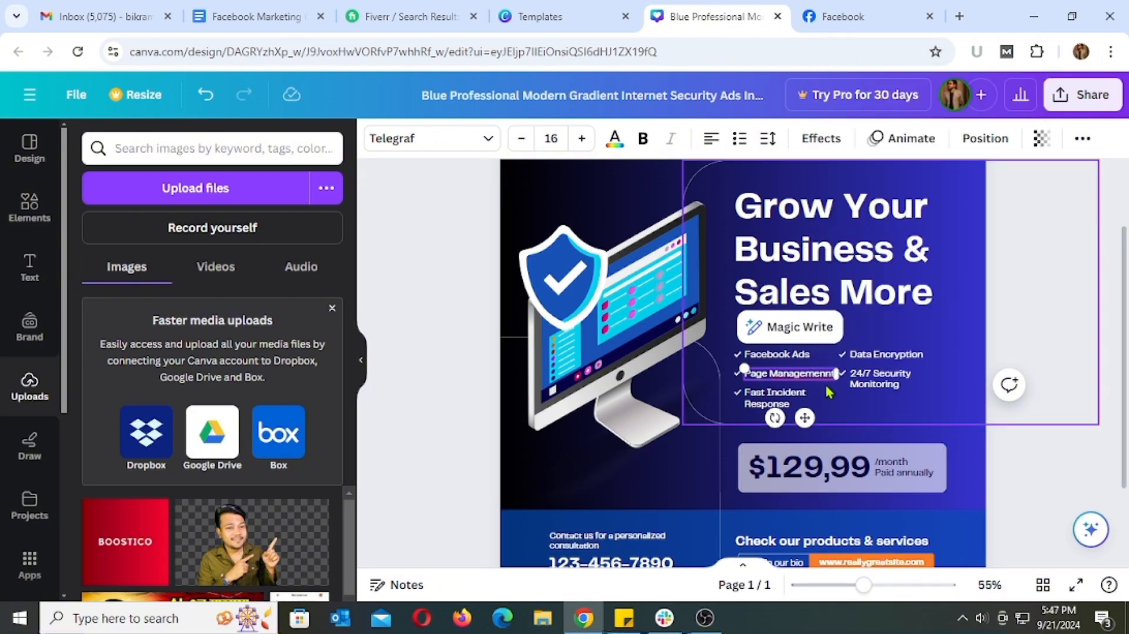
{"action": "left_click", "coordinate": [1058, 375]}
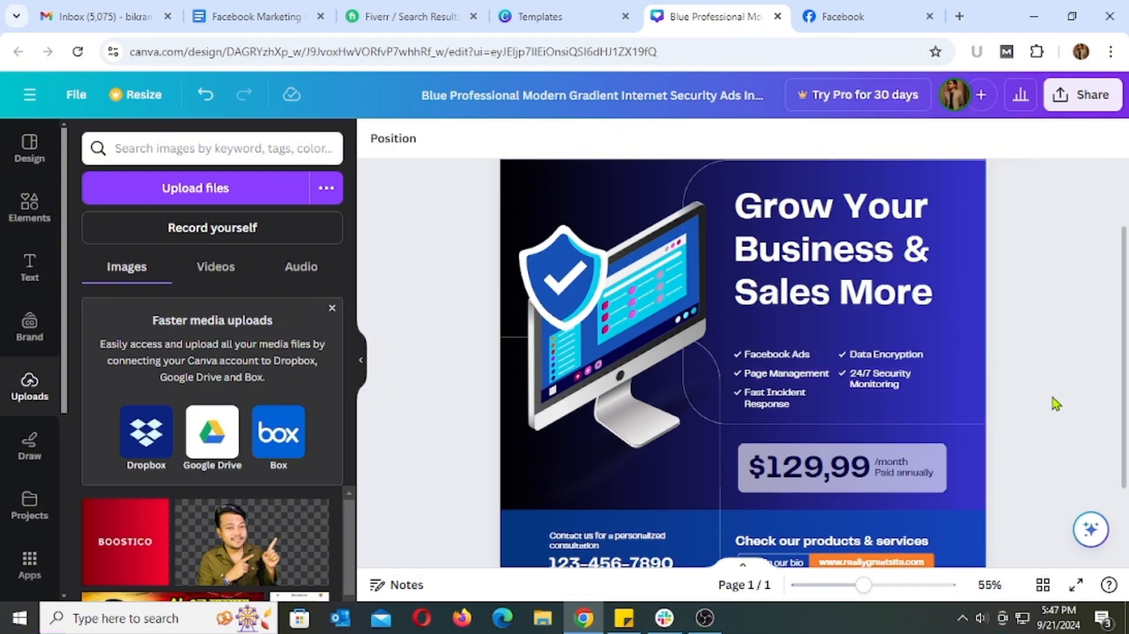
Replace the "Fast Incident Response" checklist item with "Google Ads"
{"action": "scroll", "coordinate": [800, 397], "scroll_direction": "up", "scroll_amount": 2}
{"action": "scroll", "coordinate": [801, 396], "scroll_direction": "down", "scroll_amount": 3}
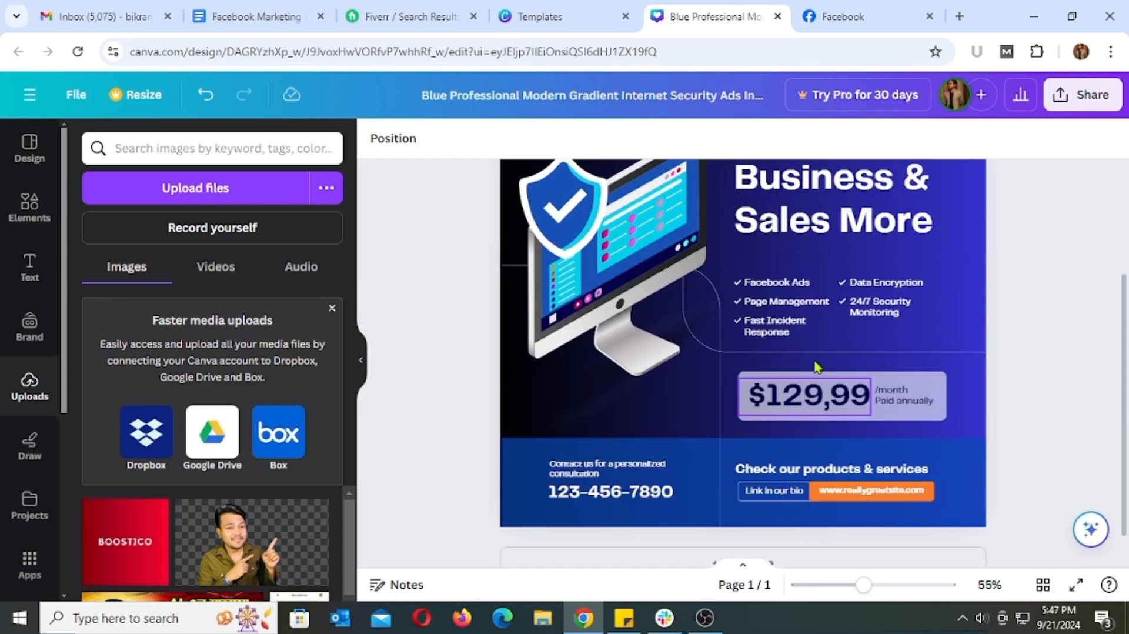
{"action": "triple_click", "coordinate": [799, 335]}
{"action": "type", "text": "Google Ads"}
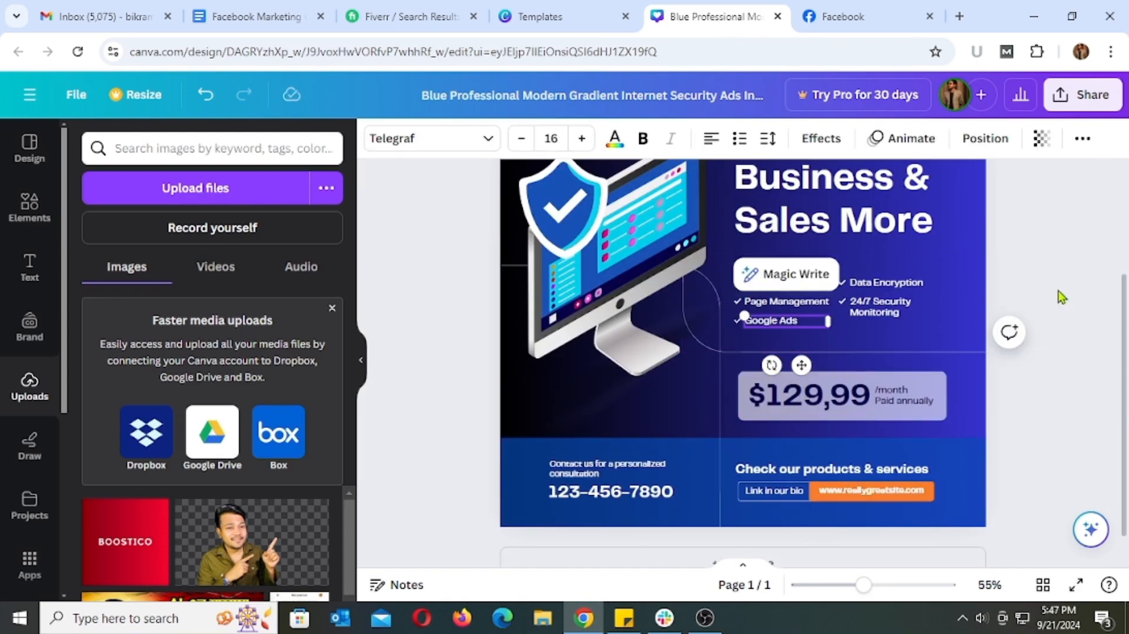
{"action": "left_click", "coordinate": [1046, 306]}
Replace the "Data Encryption" checklist item with "YouTube Ads"
{"action": "scroll", "coordinate": [993, 335], "scroll_direction": "up", "scroll_amount": 2}
{"action": "triple_click", "coordinate": [936, 365]}
{"action": "type", "text": "YouT"}
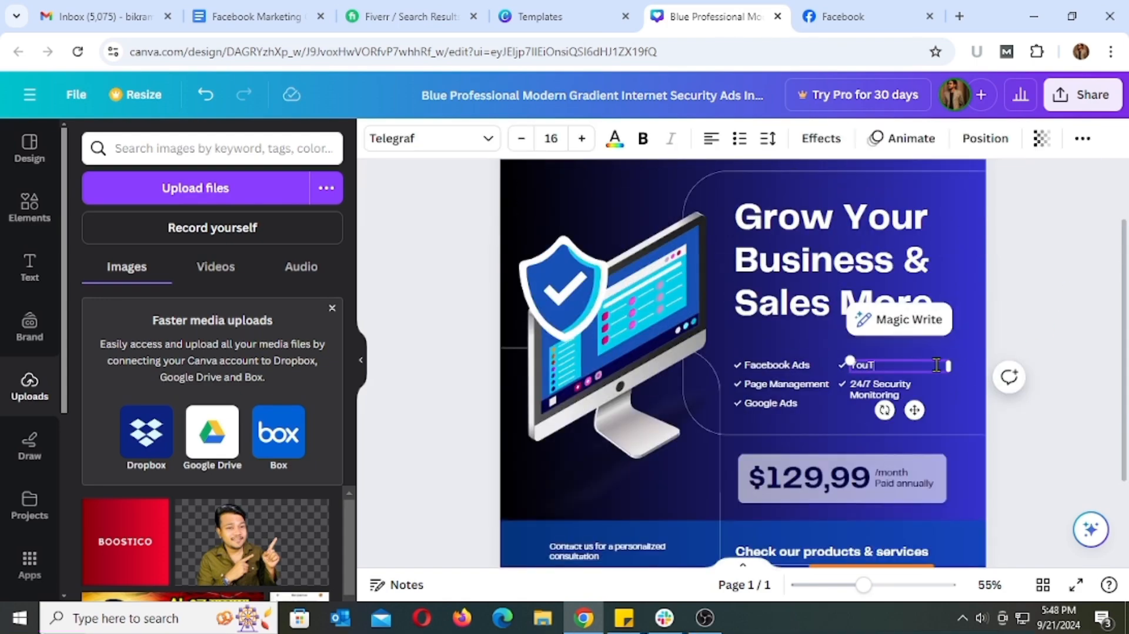
{"action": "type", "text": "ube Ads"}
{"action": "left_click", "coordinate": [1035, 448]}
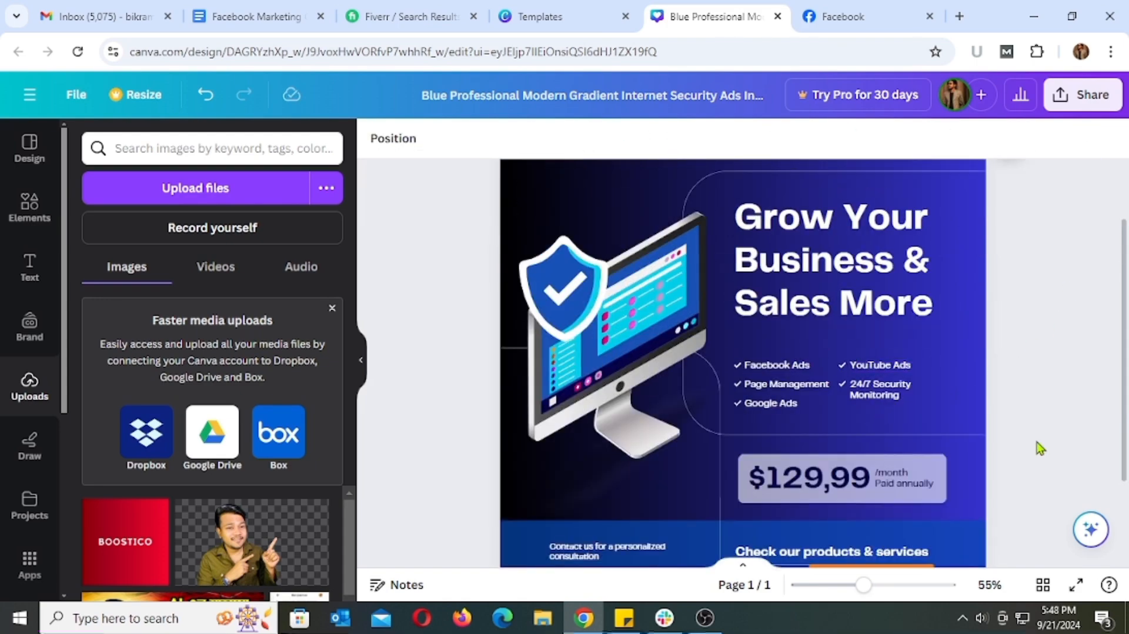
Change "Security" to "Service" in the checklist item so it reads "24/7 Service Monitoring"
{"action": "double_click", "coordinate": [904, 396]}
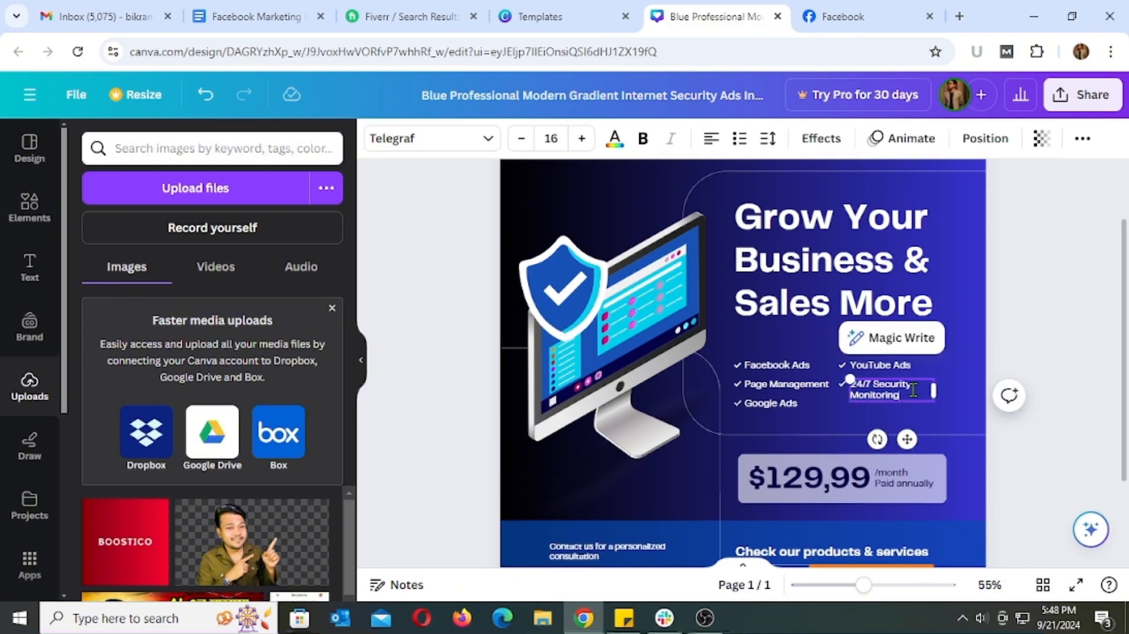
{"action": "key", "text": "BackSpace"}
{"action": "key", "text": "BackSpace"}
{"action": "key", "text": "BackSpace"}
{"action": "key", "text": "BackSpace"}
{"action": "key", "text": "BackSpace"}
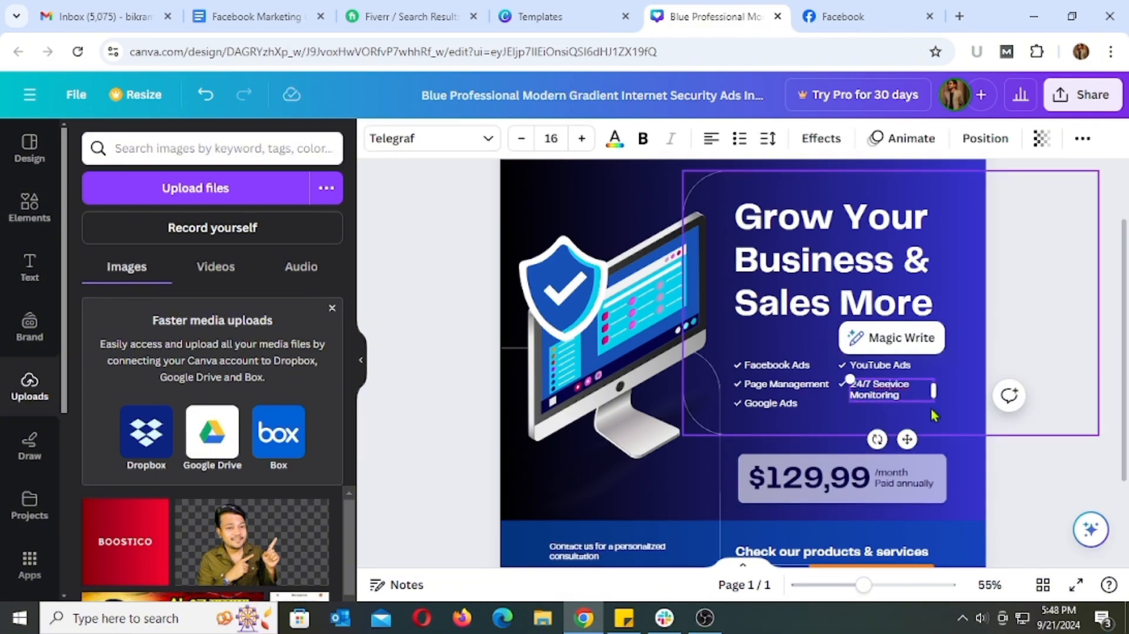
{"action": "left_click", "coordinate": [1009, 395]}
{"action": "left_click", "coordinate": [1070, 352]}
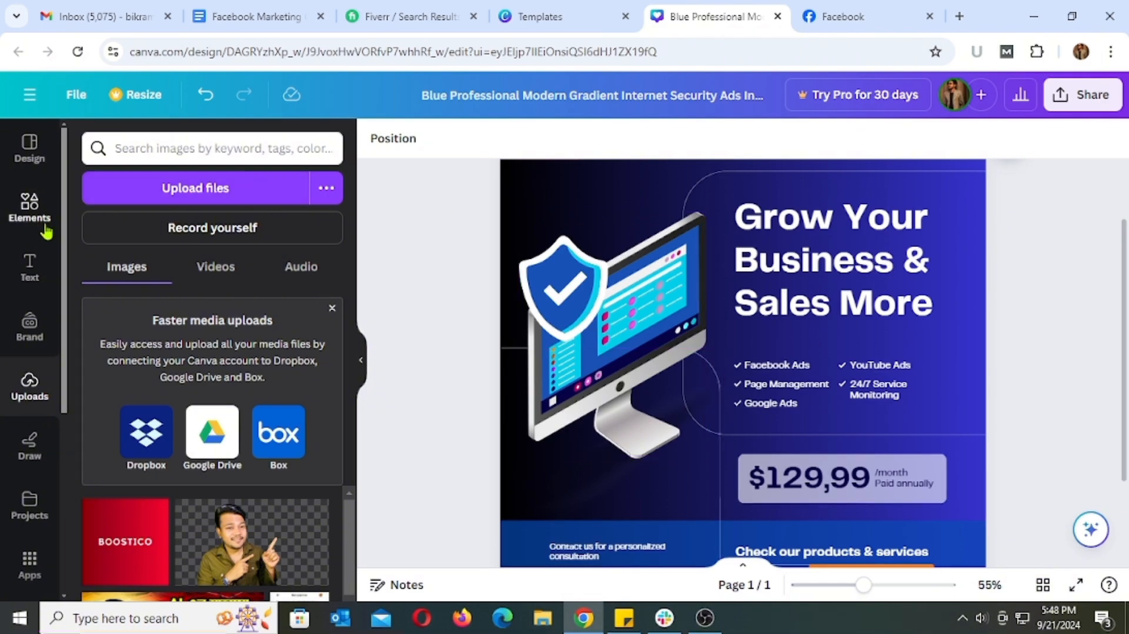
Browse the elements library's recently used items, shapes, graphics, stickers, photos, frames and grids
{"action": "left_click", "coordinate": [26, 215]}
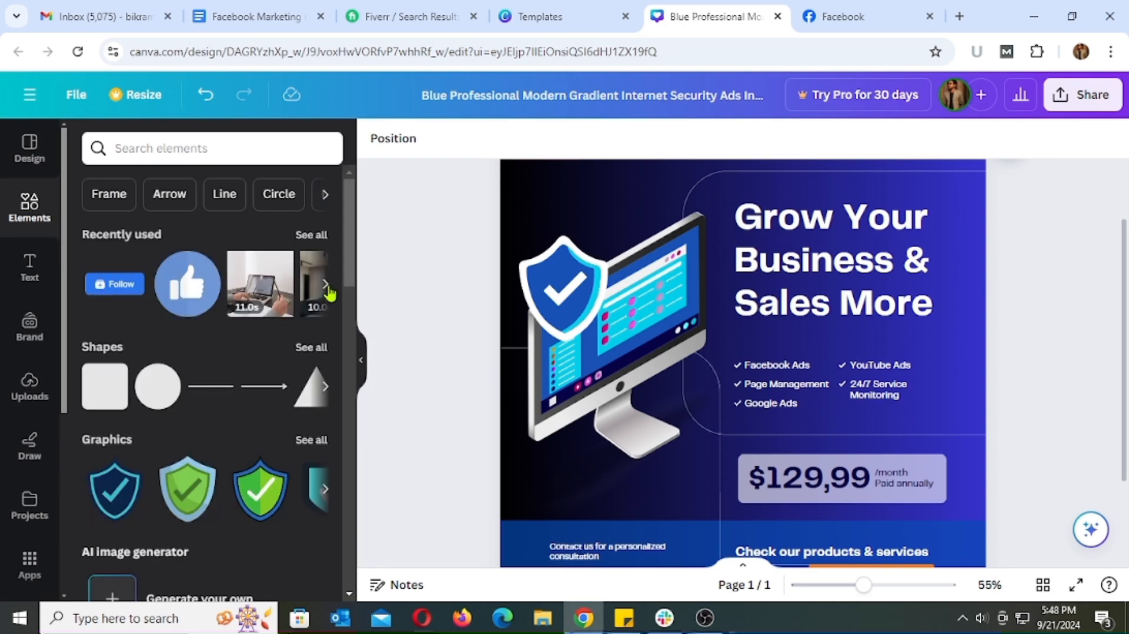
{"action": "scroll", "coordinate": [231, 353], "scroll_direction": "down", "scroll_amount": 3}
{"action": "scroll", "coordinate": [253, 246], "scroll_direction": "right", "scroll_amount": 3}
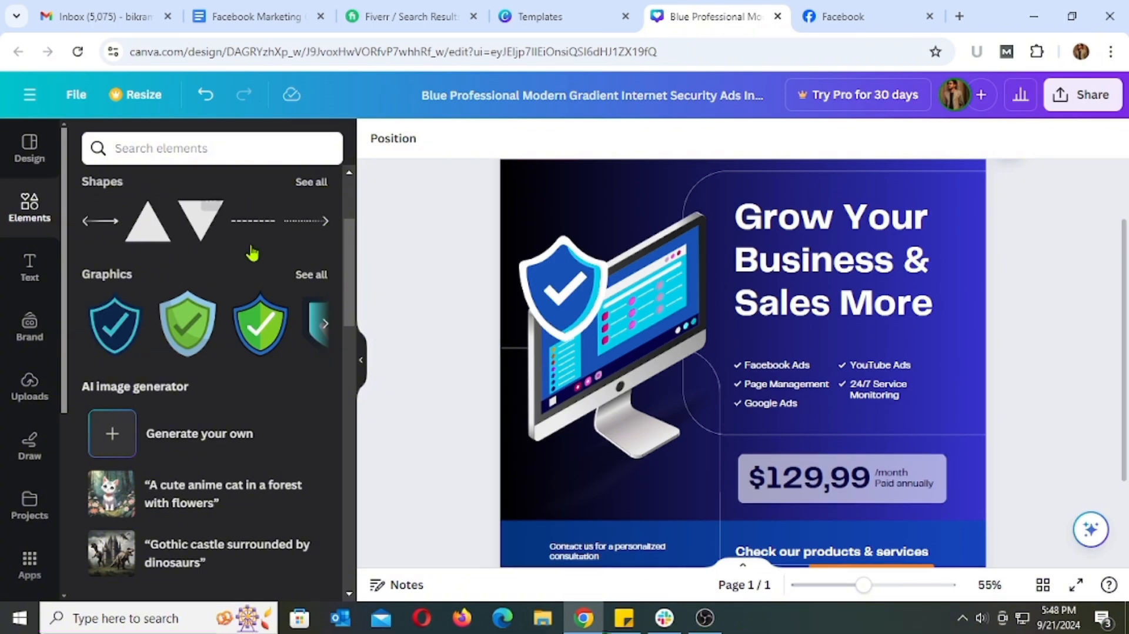
{"action": "scroll", "coordinate": [324, 322], "scroll_direction": "right", "scroll_amount": 2}
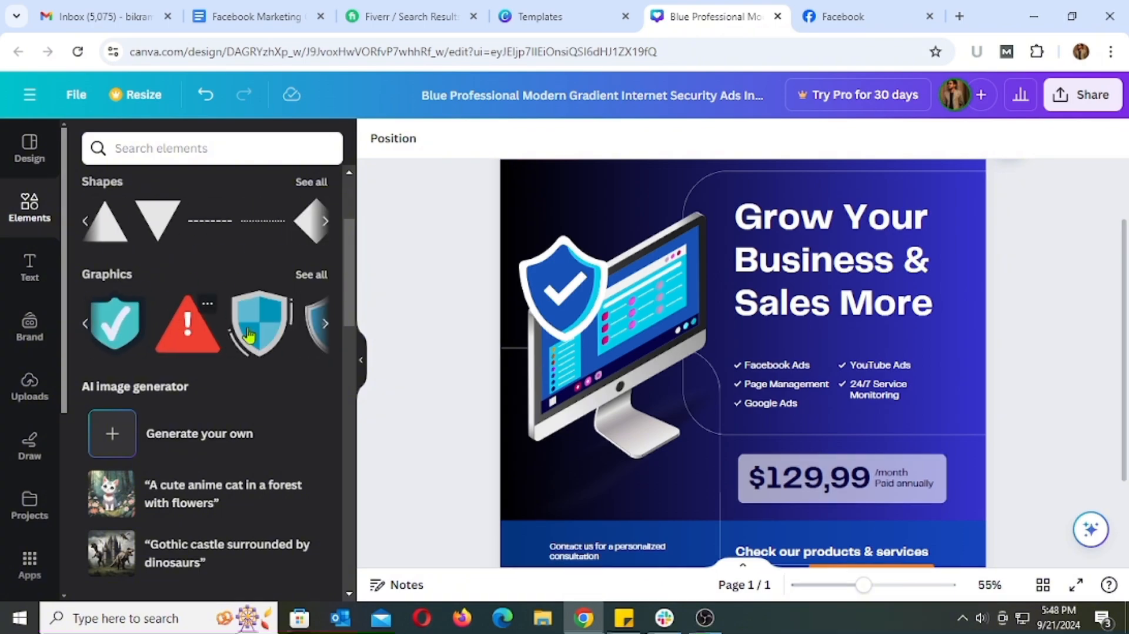
{"action": "scroll", "coordinate": [231, 348], "scroll_direction": "down", "scroll_amount": 3}
{"action": "scroll", "coordinate": [231, 348], "scroll_direction": "down", "scroll_amount": 5}
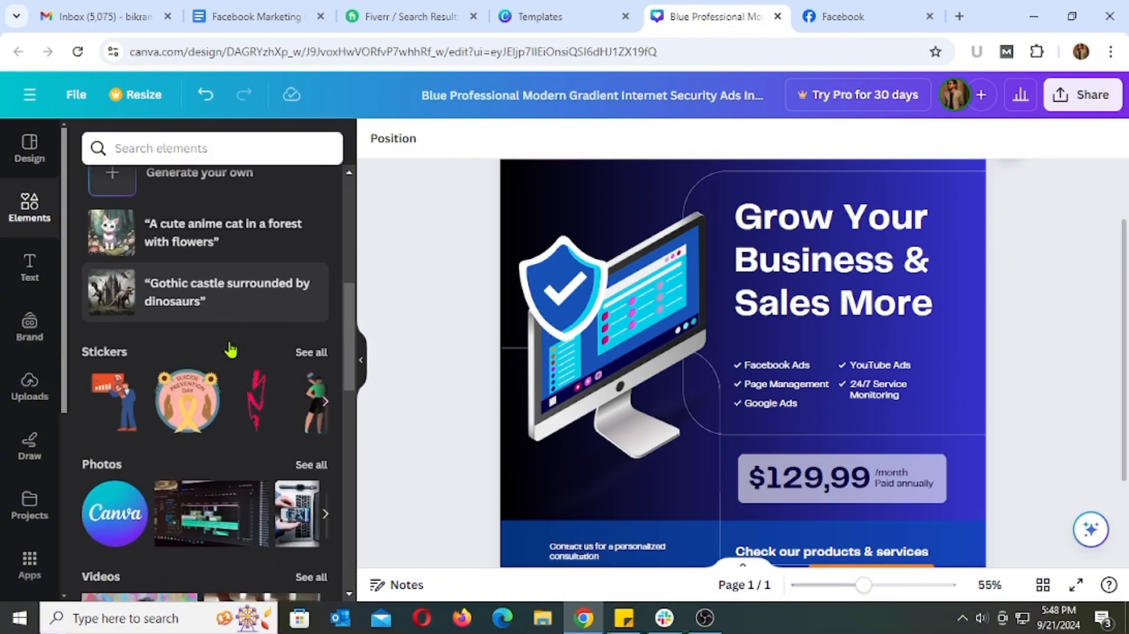
{"action": "scroll", "coordinate": [231, 348], "scroll_direction": "down", "scroll_amount": 5}
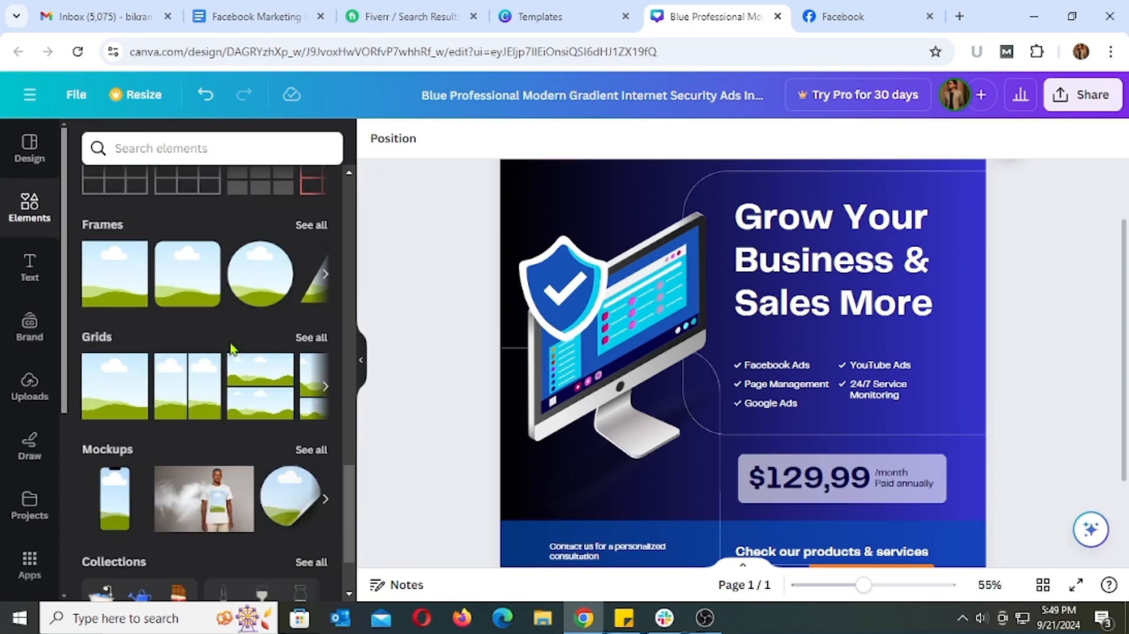
{"action": "scroll", "coordinate": [230, 344], "scroll_direction": "up", "scroll_amount": 10}
{"action": "scroll", "coordinate": [231, 344], "scroll_direction": "up", "scroll_amount": 3}
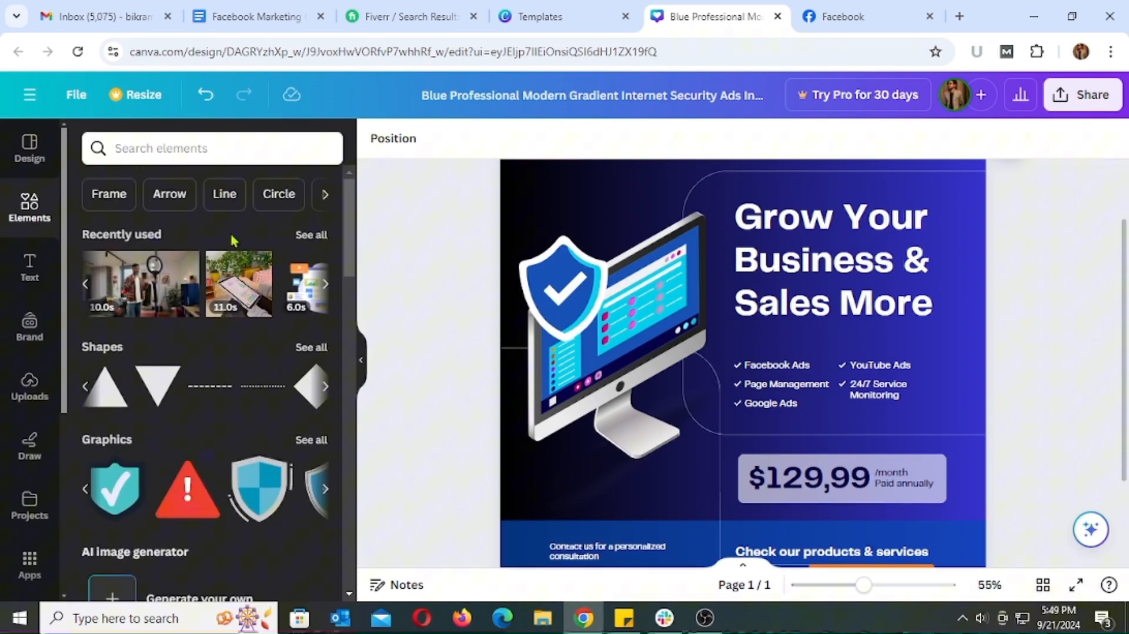
Search the elements for "computer" and place the pink-and-teal laptop graphic on the design over the checklist
{"action": "left_click", "coordinate": [205, 151]}
{"action": "type", "text": "computer"}
{"action": "key", "text": "Return"}
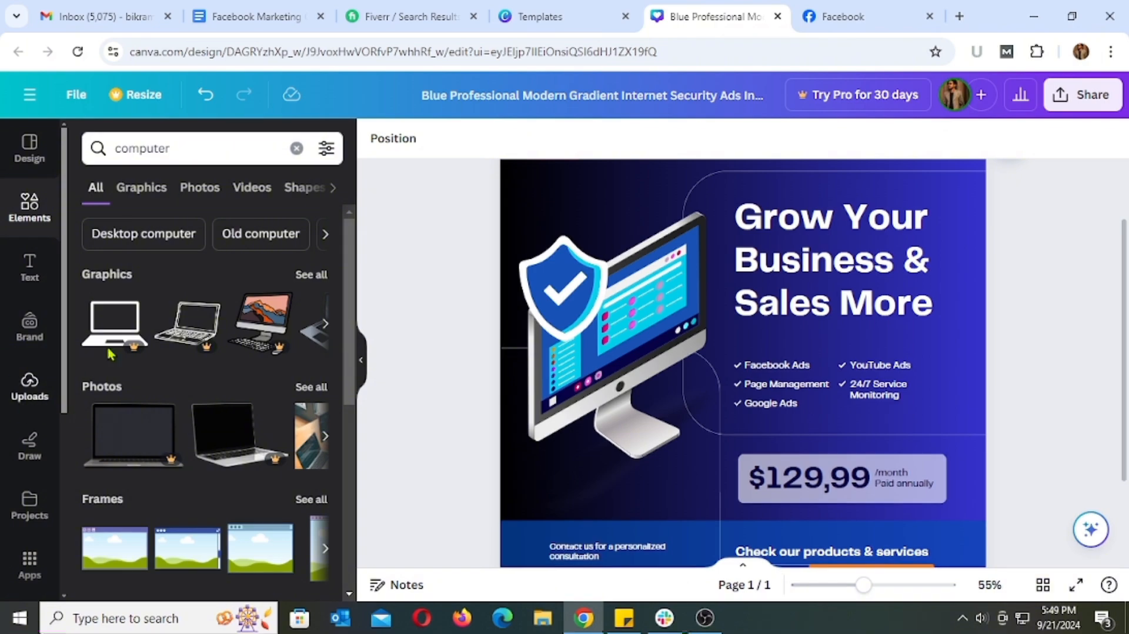
{"action": "left_click", "coordinate": [325, 326]}
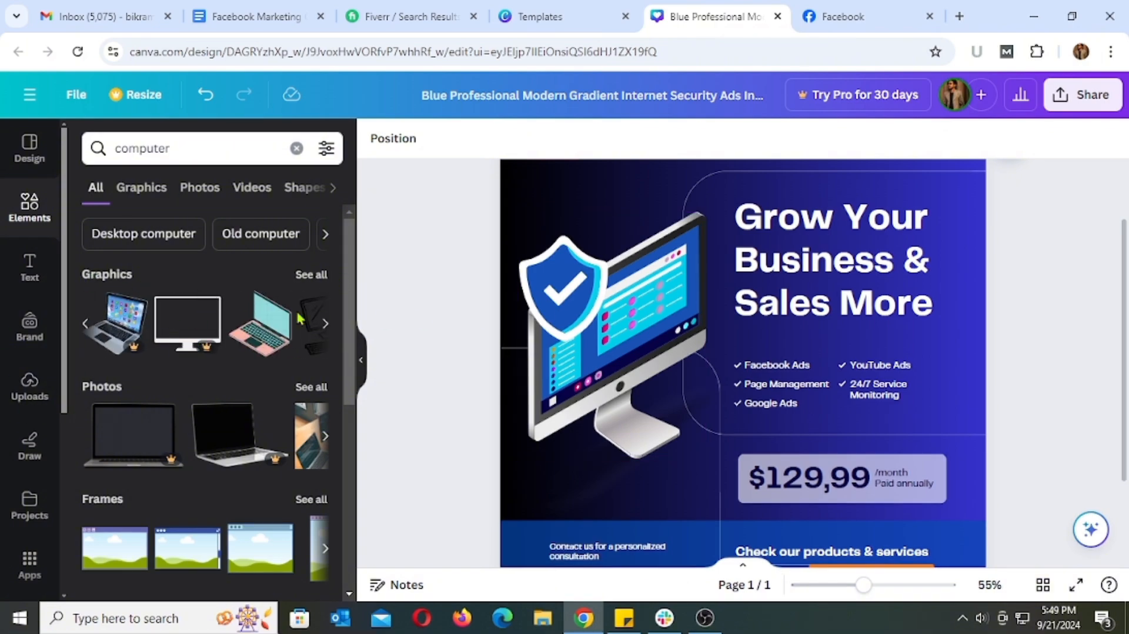
{"action": "left_click", "coordinate": [325, 325]}
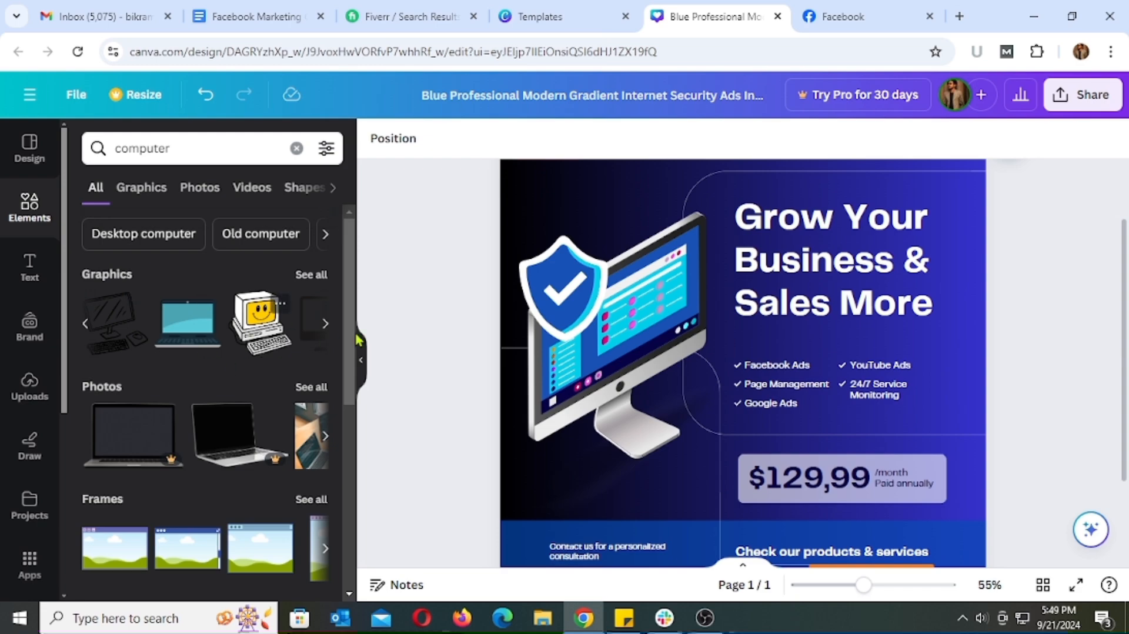
{"action": "left_click", "coordinate": [326, 325]}
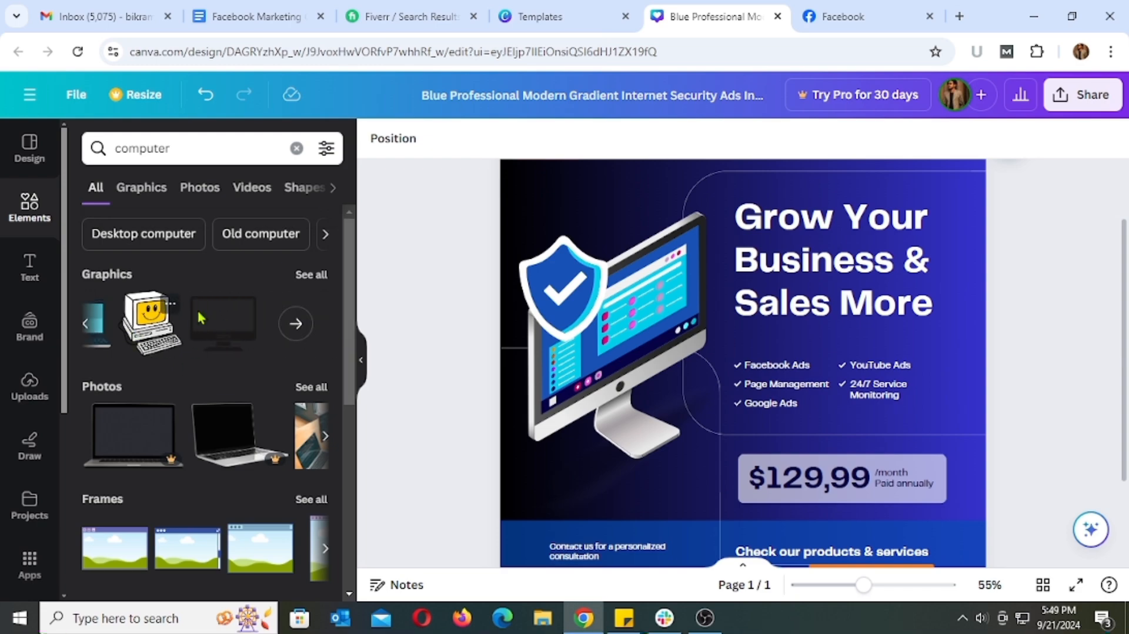
{"action": "left_click", "coordinate": [86, 327]}
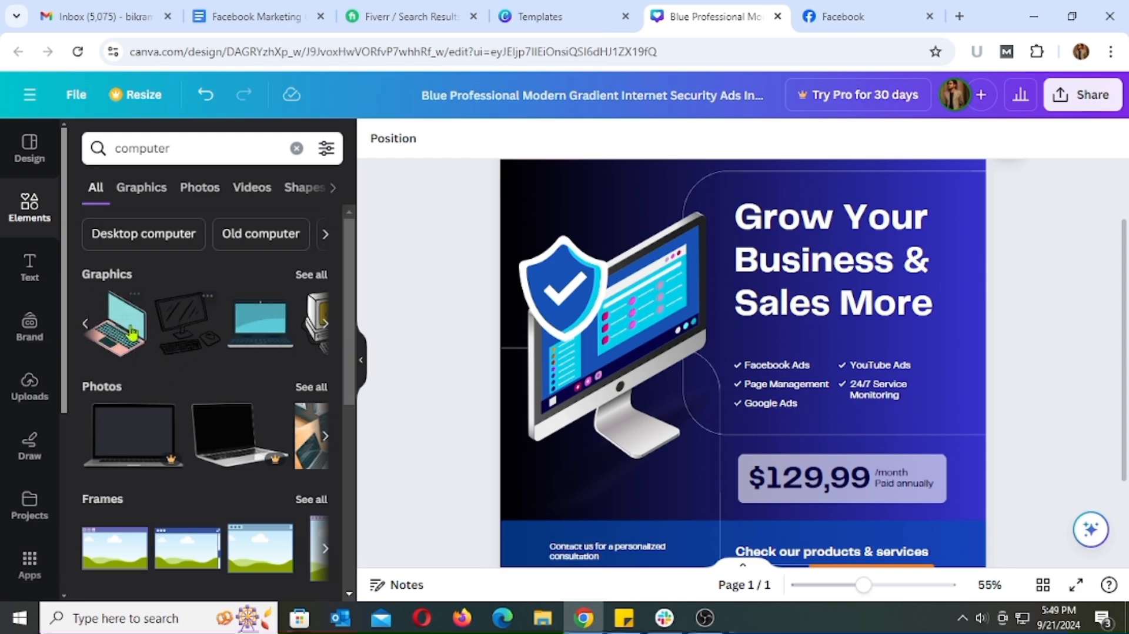
{"action": "left_click_drag", "start_coordinate": [133, 333], "coordinate": [778, 407]}
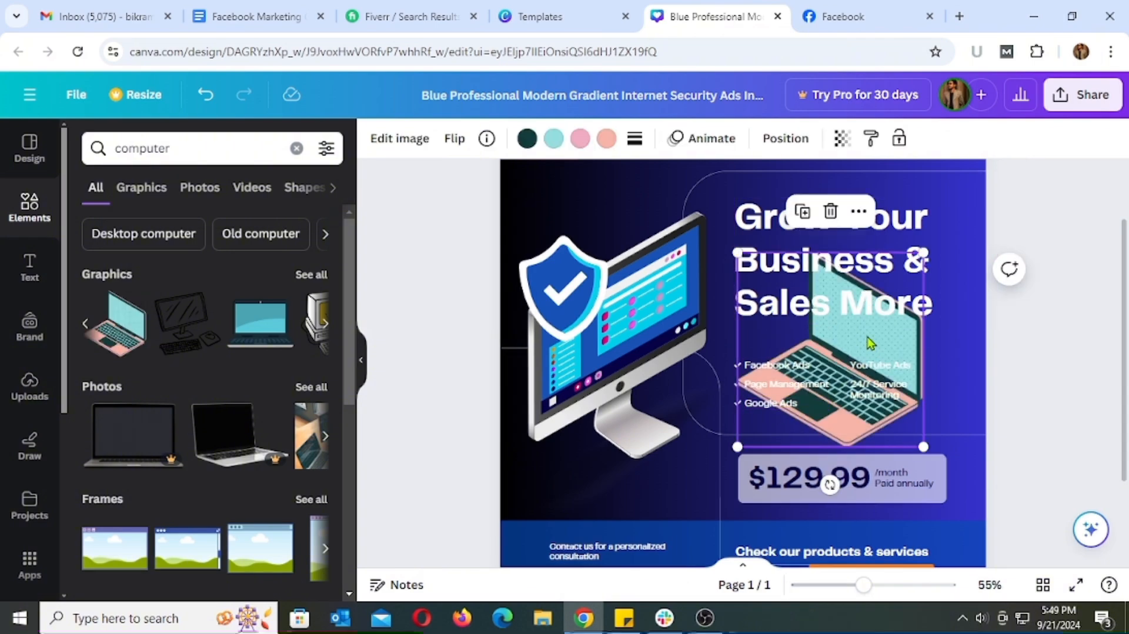
Delete the pink-and-teal laptop graphic from the design and look through the other "computer" element results
{"action": "left_click", "coordinate": [830, 212]}
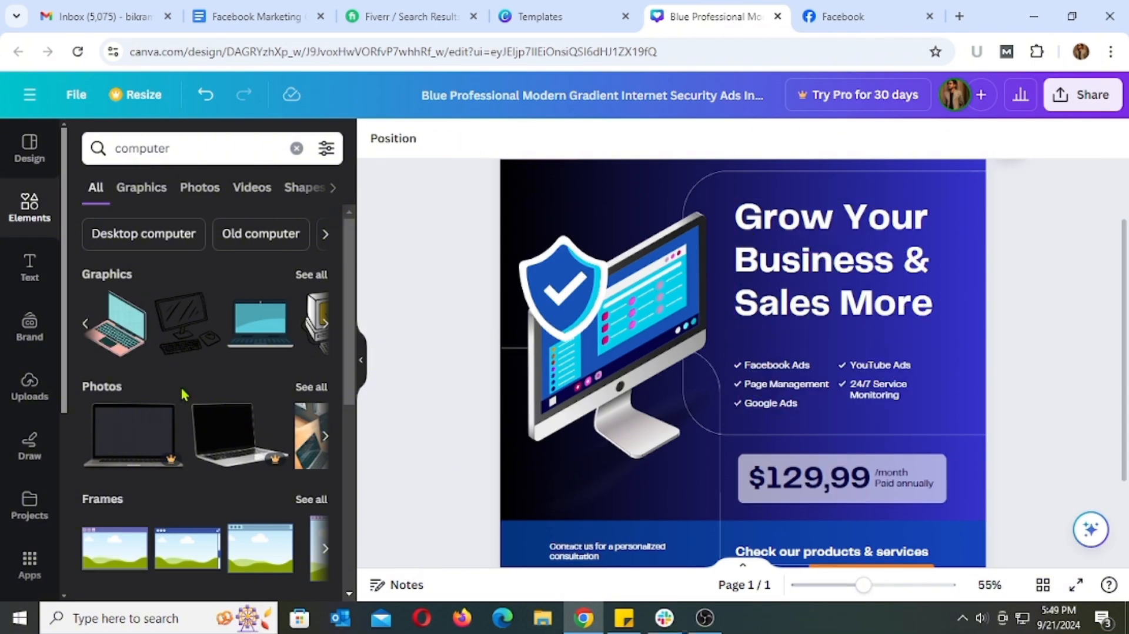
{"action": "scroll", "coordinate": [184, 393], "scroll_direction": "down", "scroll_amount": 6}
{"action": "scroll", "coordinate": [207, 394], "scroll_direction": "up", "scroll_amount": 3}
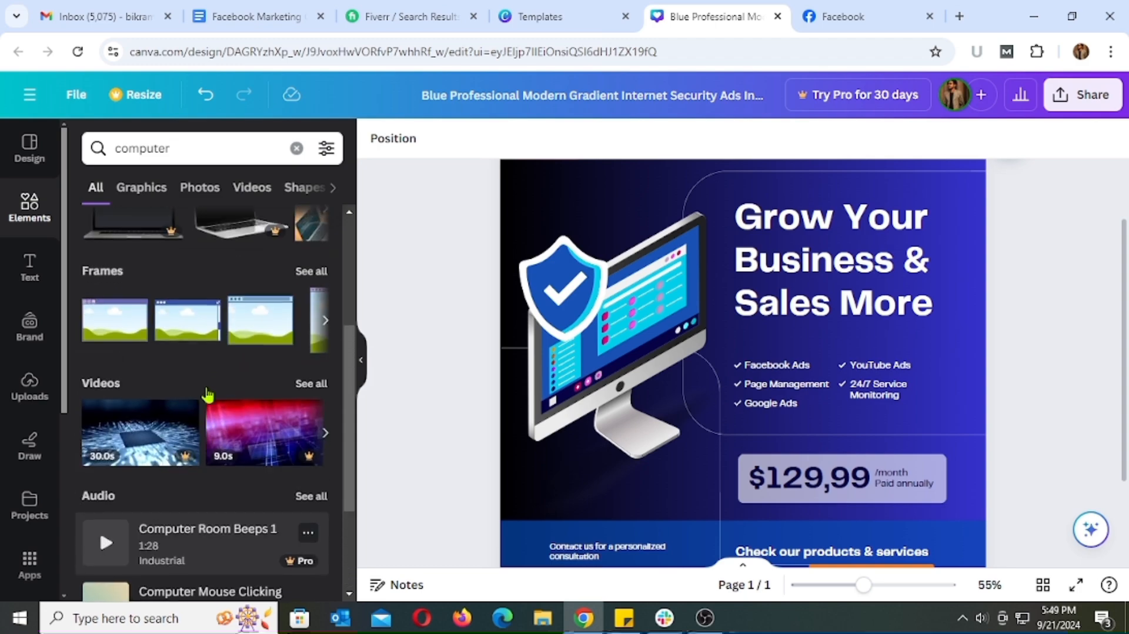
{"action": "scroll", "coordinate": [192, 359], "scroll_direction": "up", "scroll_amount": 5}
{"action": "left_click", "coordinate": [31, 211]}
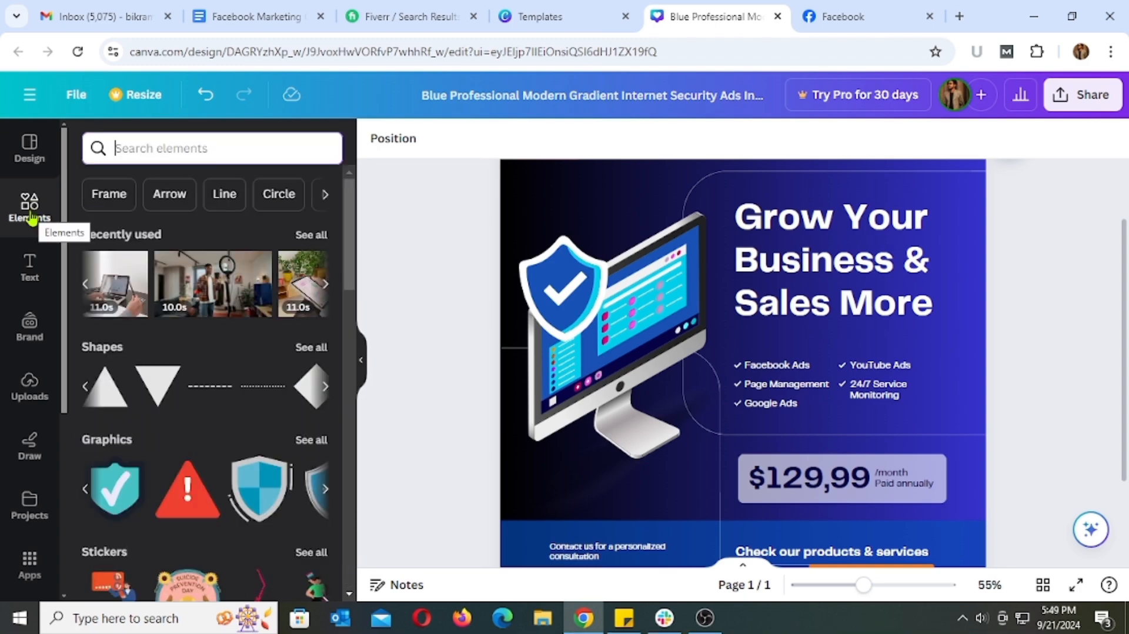
Browse the text library's default text styles, recently used items and font combinations
{"action": "left_click", "coordinate": [35, 271]}
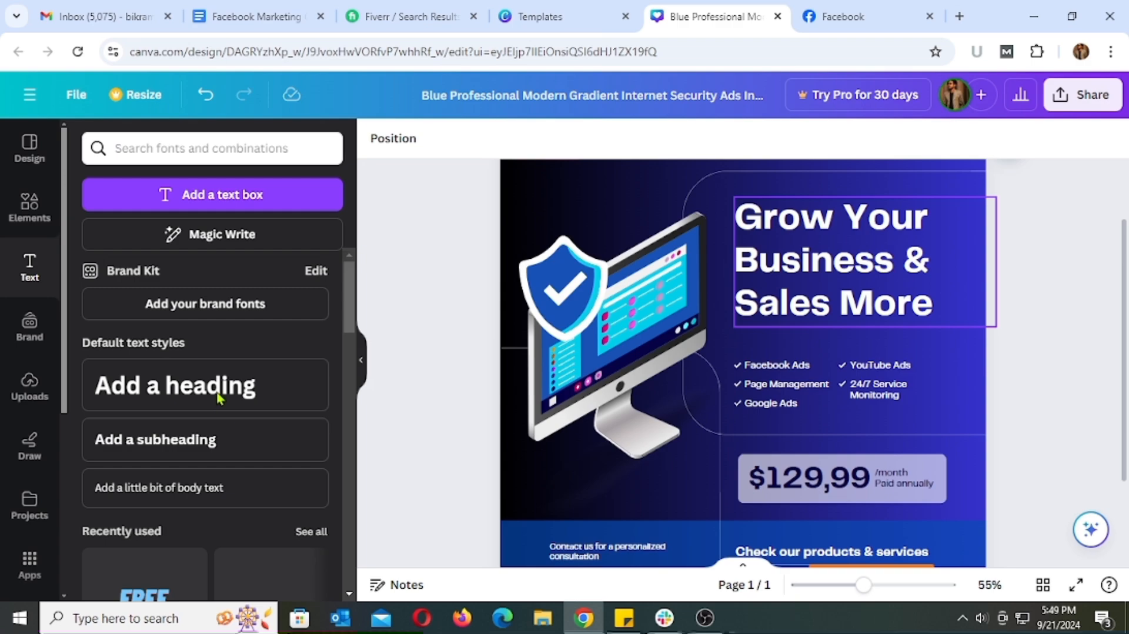
{"action": "scroll", "coordinate": [216, 398], "scroll_direction": "down", "scroll_amount": 6}
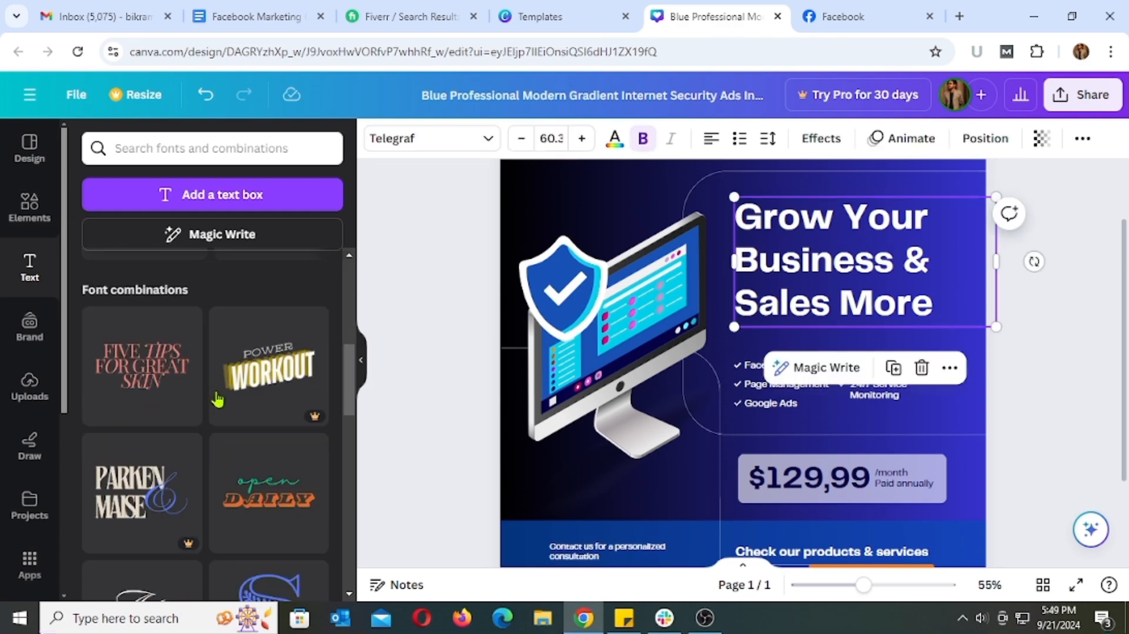
{"action": "scroll", "coordinate": [205, 365], "scroll_direction": "up", "scroll_amount": 3}
{"action": "scroll", "coordinate": [259, 360], "scroll_direction": "down", "scroll_amount": 4}
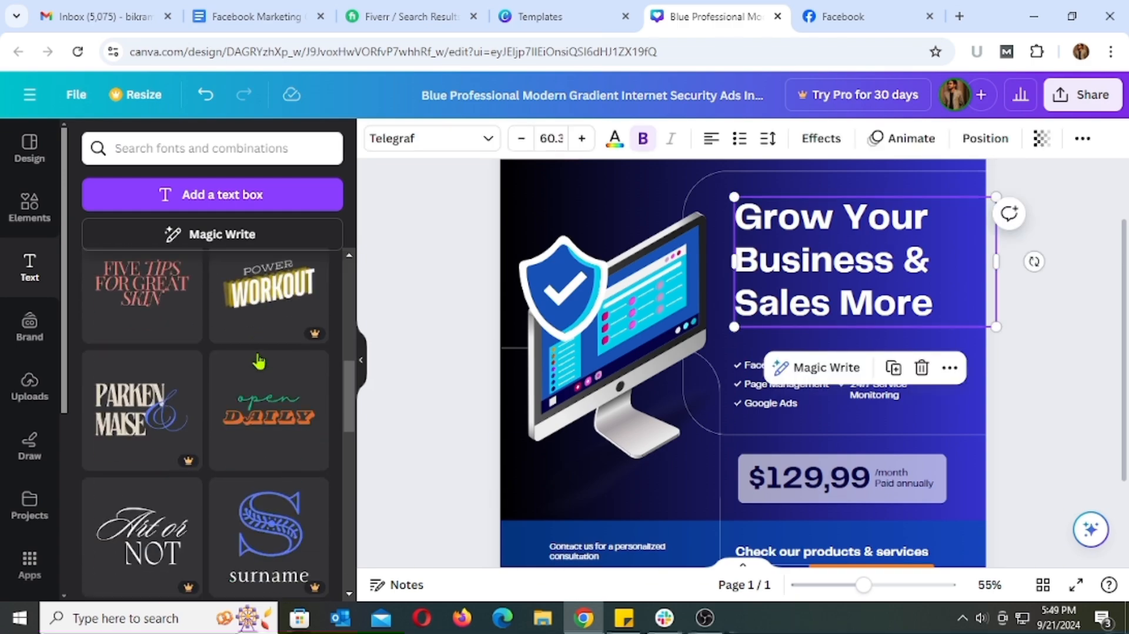
{"action": "scroll", "coordinate": [258, 360], "scroll_direction": "down", "scroll_amount": 10}
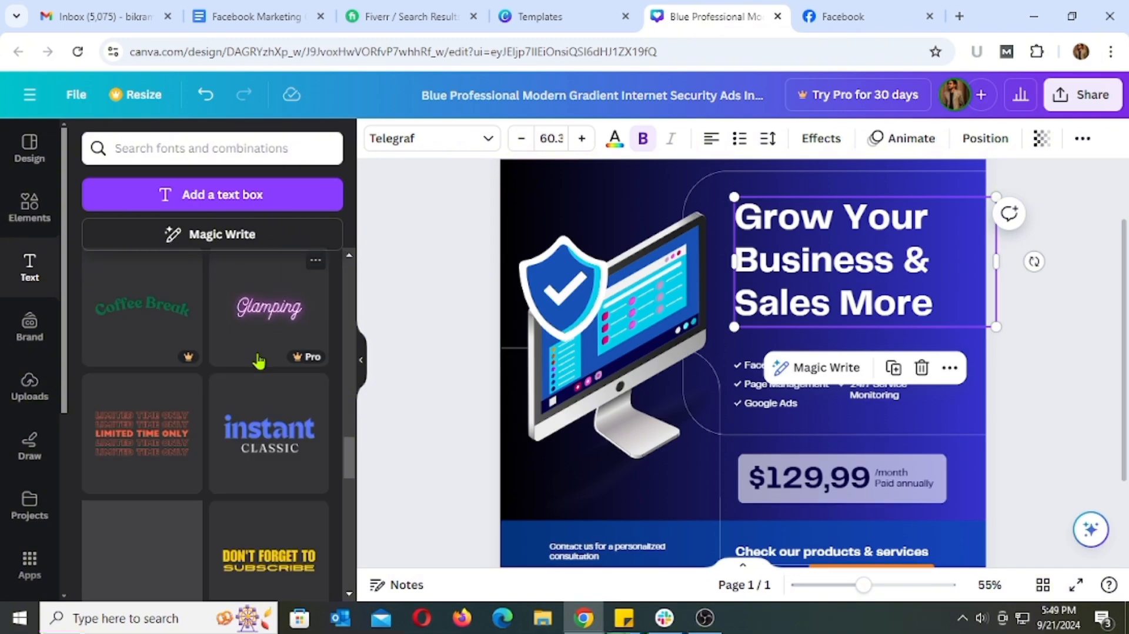
{"action": "scroll", "coordinate": [216, 380], "scroll_direction": "down", "scroll_amount": 10}
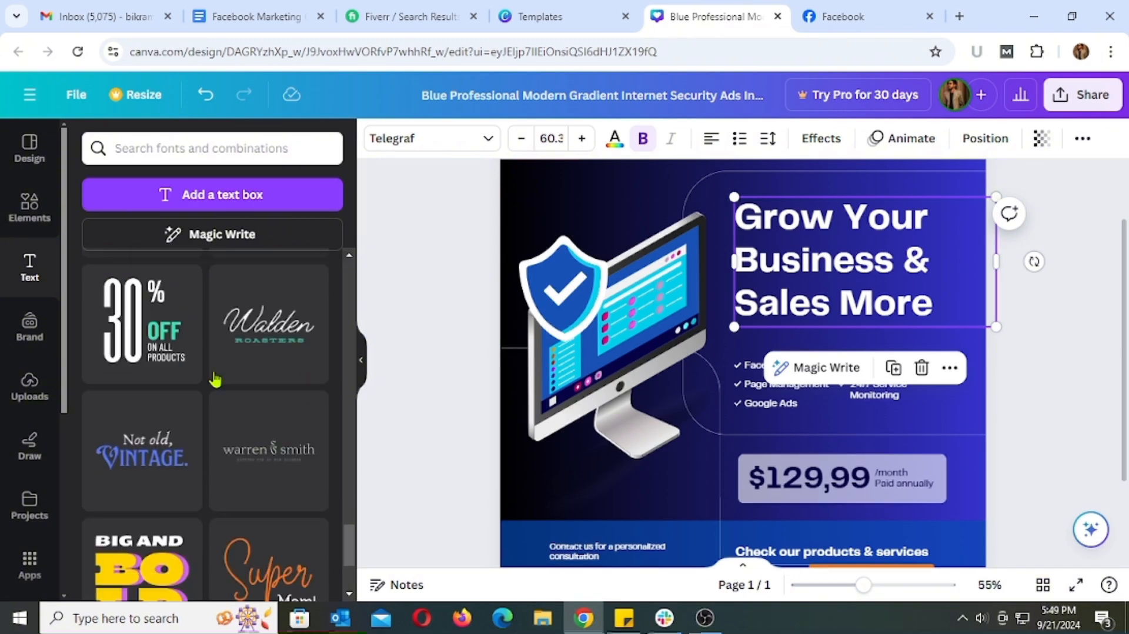
{"action": "scroll", "coordinate": [216, 380], "scroll_direction": "down", "scroll_amount": 2}
{"action": "scroll", "coordinate": [217, 379], "scroll_direction": "up", "scroll_amount": 8}
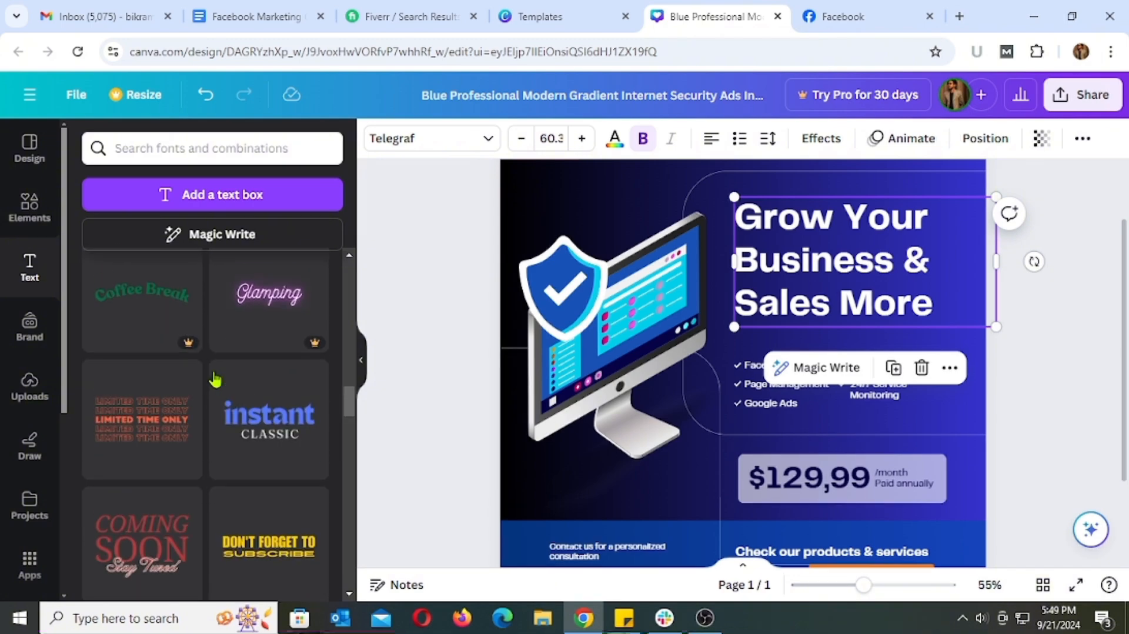
{"action": "scroll", "coordinate": [215, 379], "scroll_direction": "up", "scroll_amount": 12}
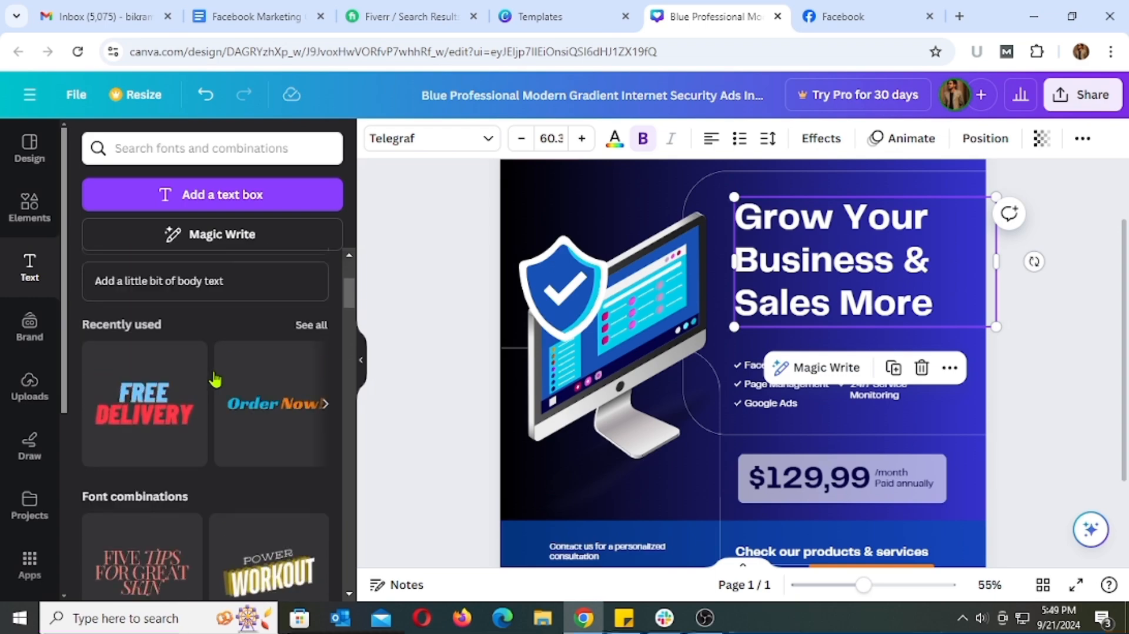
{"action": "scroll", "coordinate": [216, 379], "scroll_direction": "up", "scroll_amount": 4}
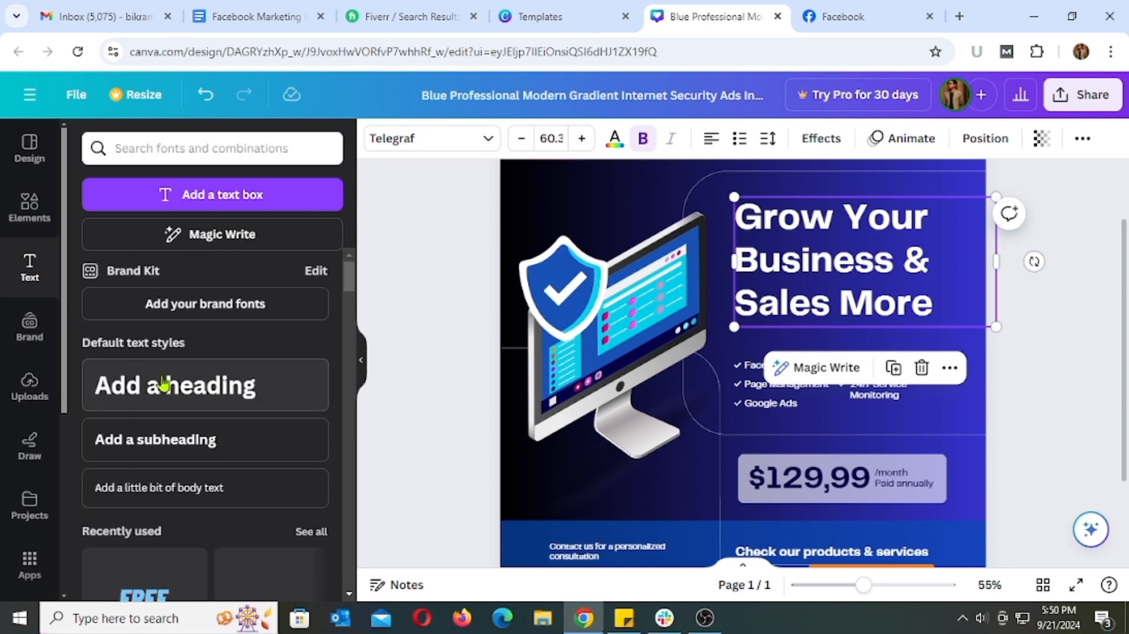
{"action": "left_click", "coordinate": [961, 416]}
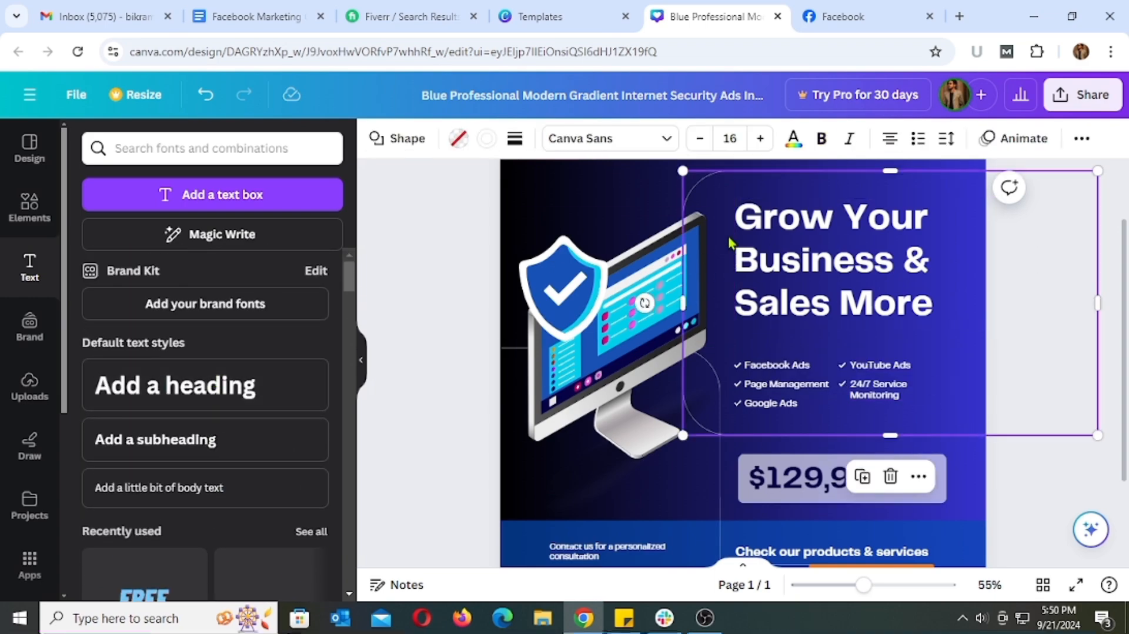
{"action": "left_click", "coordinate": [1088, 352]}
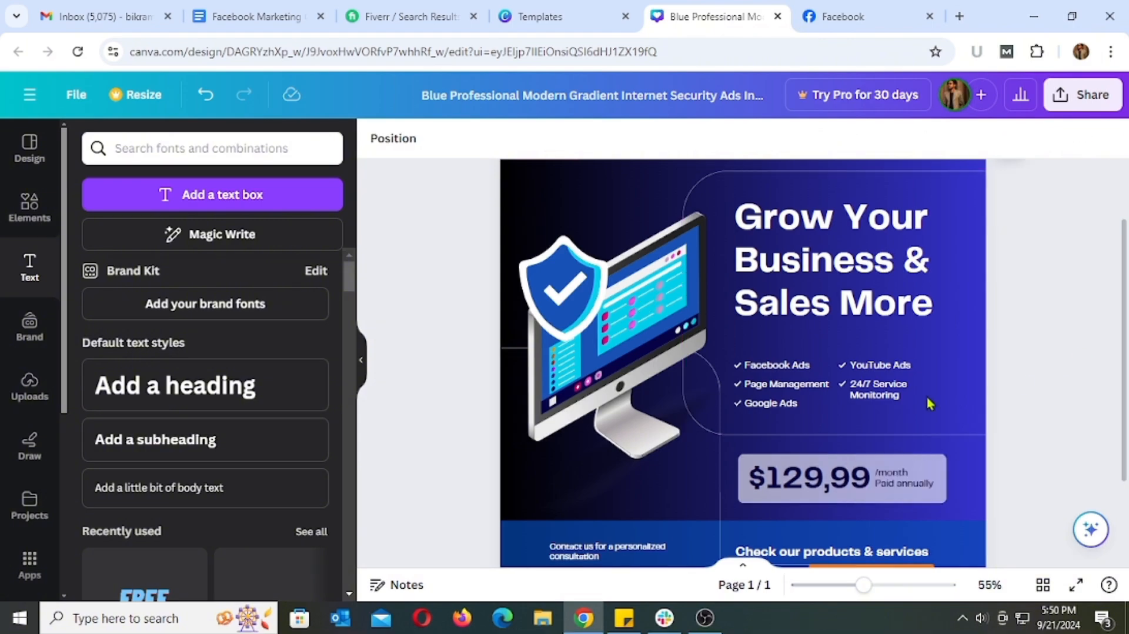
Try orange, red, blue, dark gradient, teal and yellow fills on the rounded box behind the price
{"action": "scroll", "coordinate": [958, 358], "scroll_direction": "down", "scroll_amount": 2}
{"action": "scroll", "coordinate": [934, 361], "scroll_direction": "up", "scroll_amount": 2}
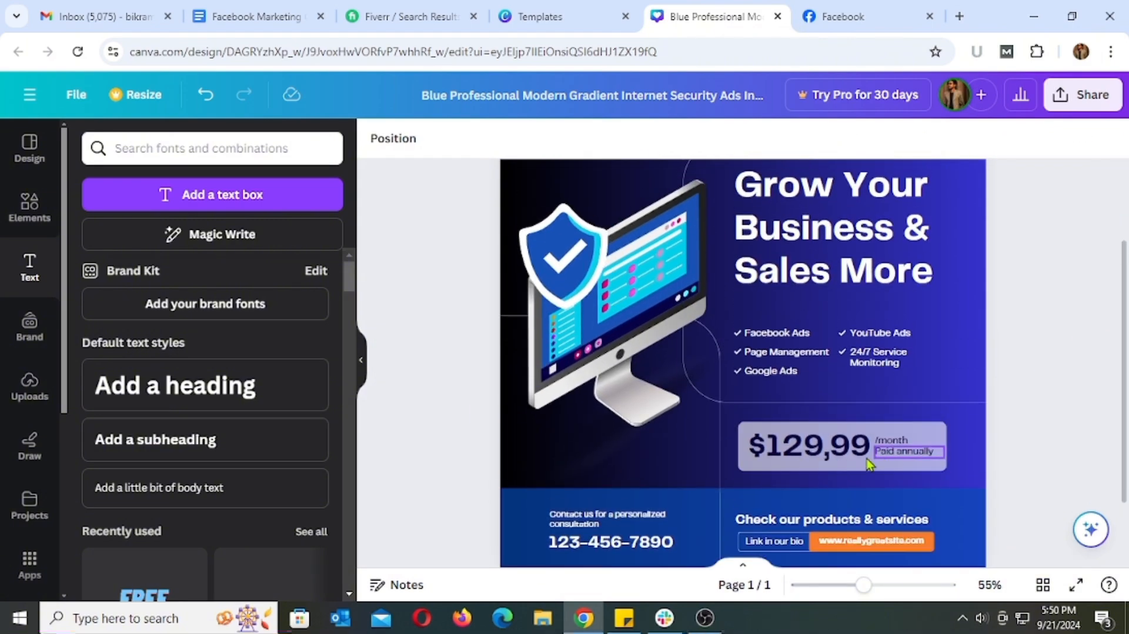
{"action": "left_click", "coordinate": [932, 432]}
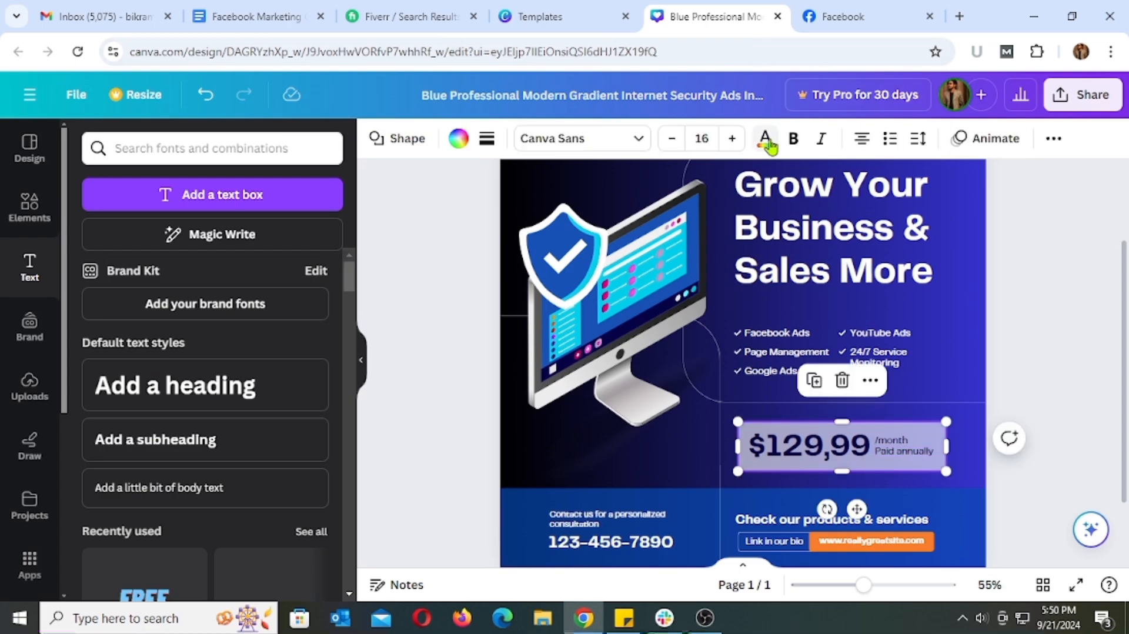
{"action": "left_click", "coordinate": [457, 138]}
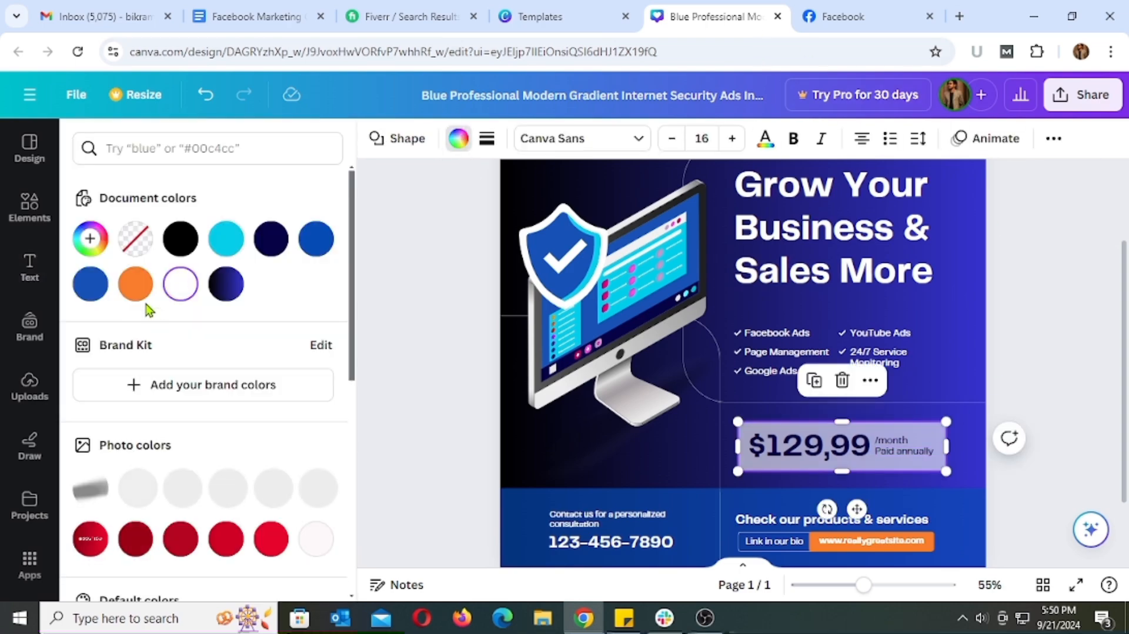
{"action": "left_click", "coordinate": [135, 285]}
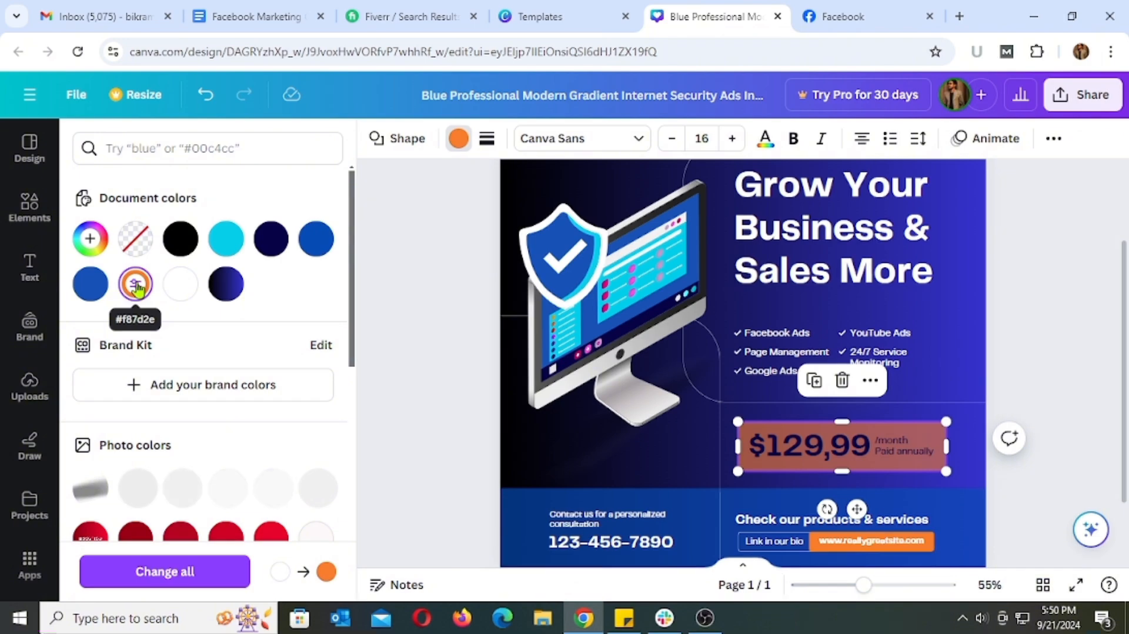
{"action": "scroll", "coordinate": [137, 287], "scroll_direction": "down", "scroll_amount": 3}
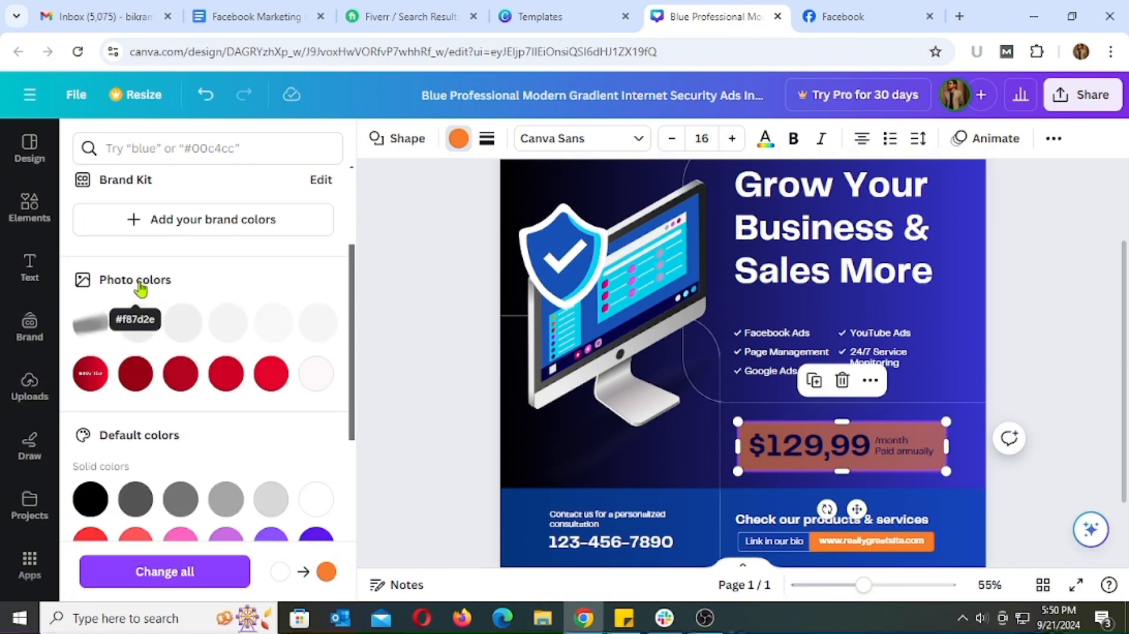
{"action": "left_click", "coordinate": [226, 373]}
{"action": "scroll", "coordinate": [228, 375], "scroll_direction": "down", "scroll_amount": 4}
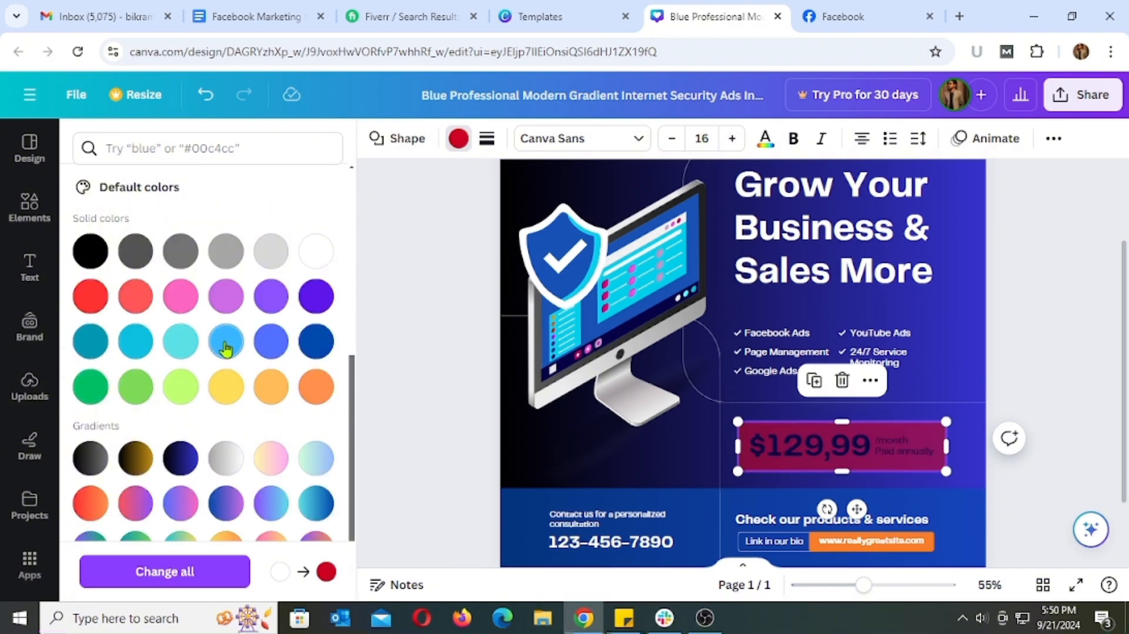
{"action": "left_click", "coordinate": [226, 347]}
{"action": "left_click", "coordinate": [316, 356]}
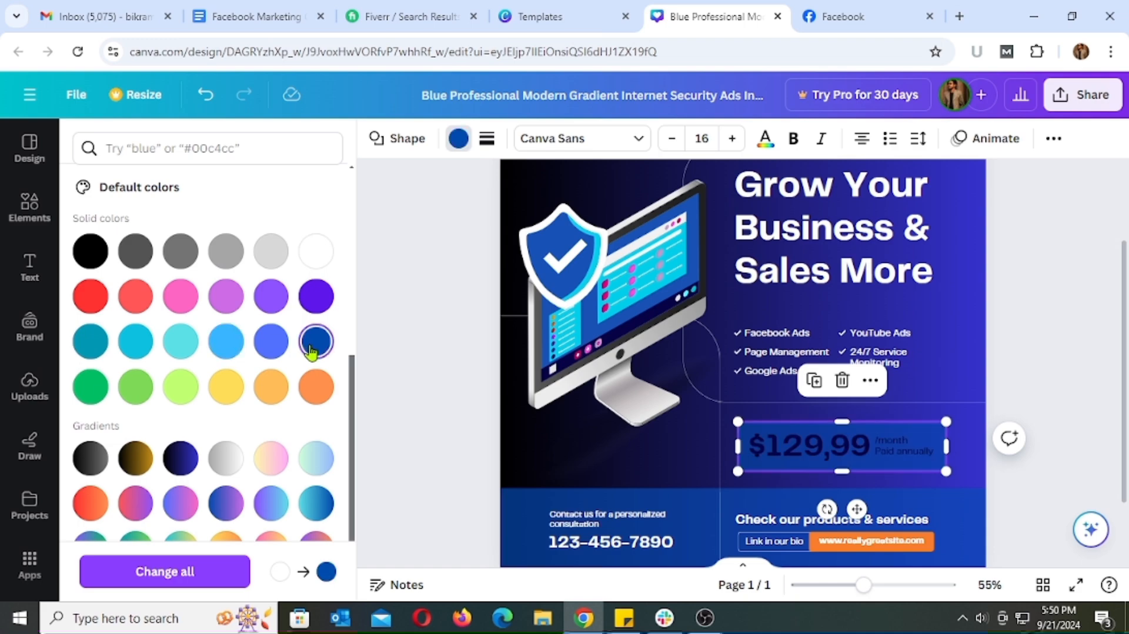
{"action": "scroll", "coordinate": [244, 368], "scroll_direction": "down", "scroll_amount": 2}
{"action": "left_click", "coordinate": [187, 369]}
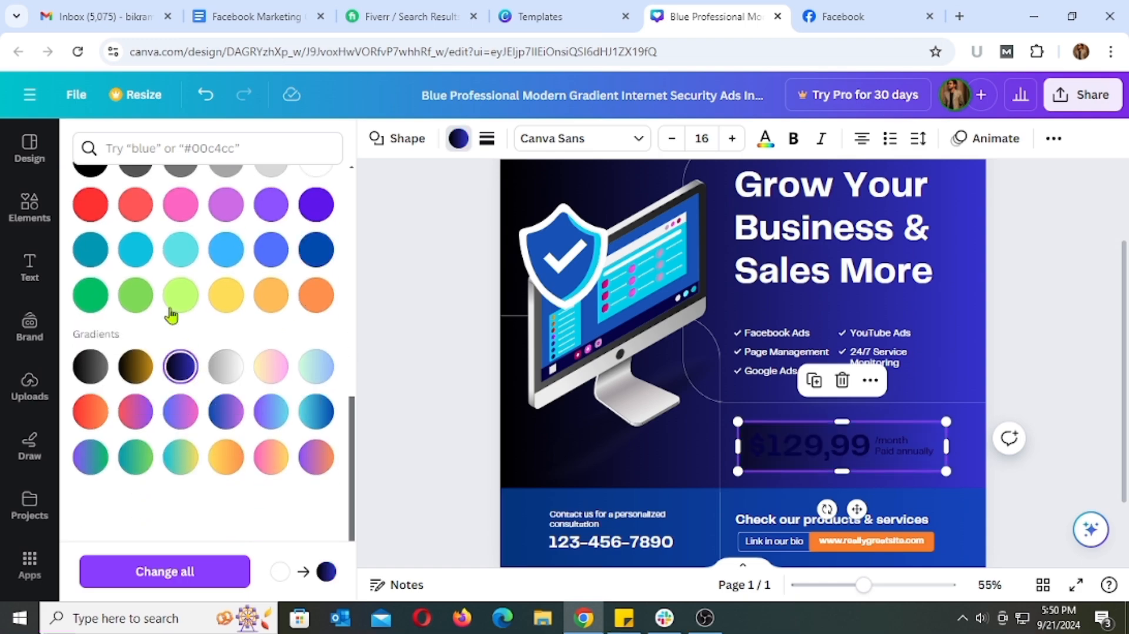
{"action": "left_click", "coordinate": [85, 250]}
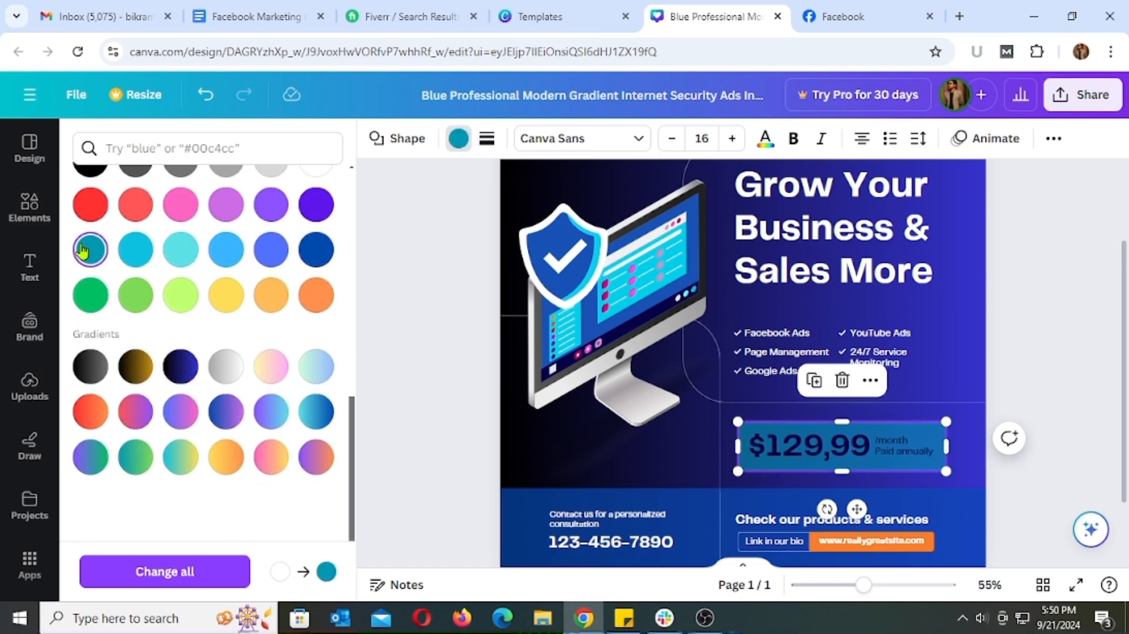
{"action": "left_click", "coordinate": [229, 298]}
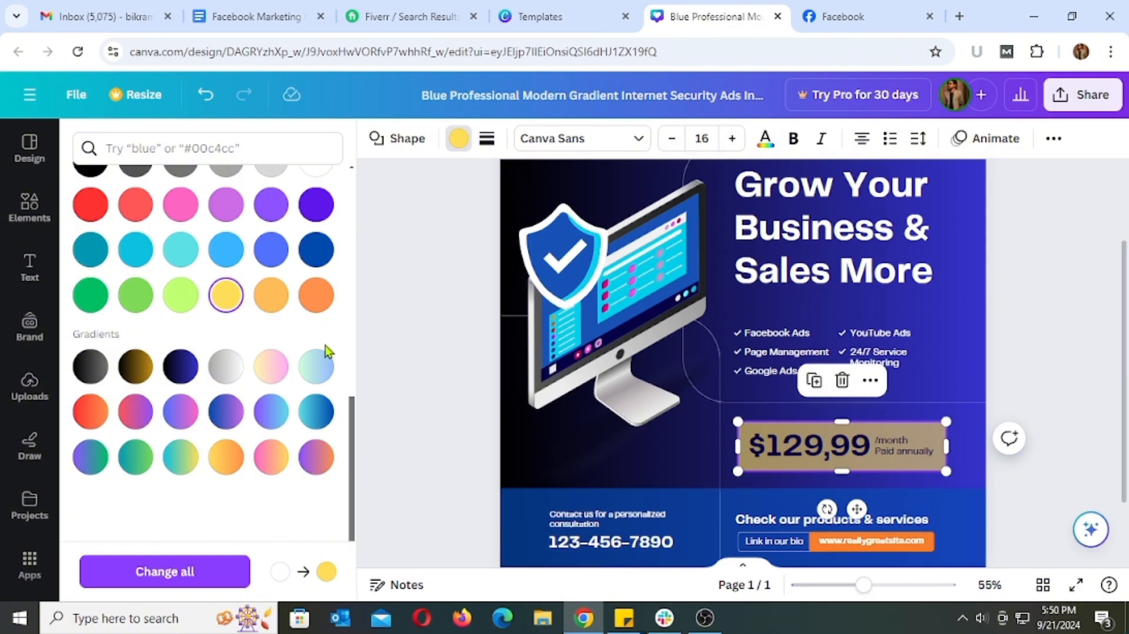
{"action": "left_click", "coordinate": [278, 302]}
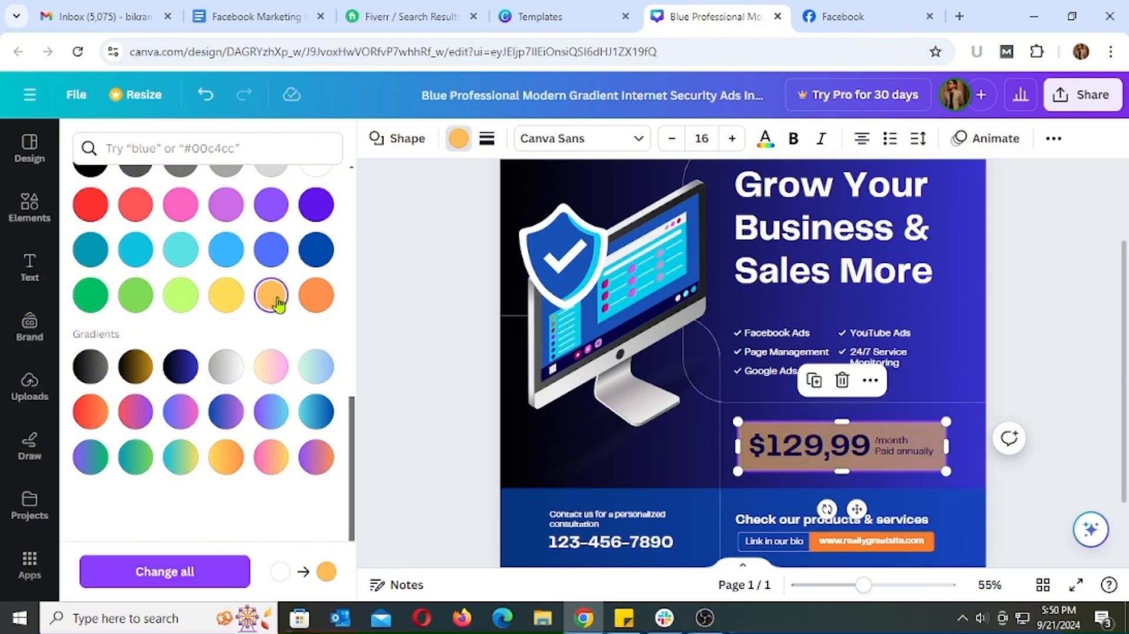
{"action": "left_click", "coordinate": [316, 295]}
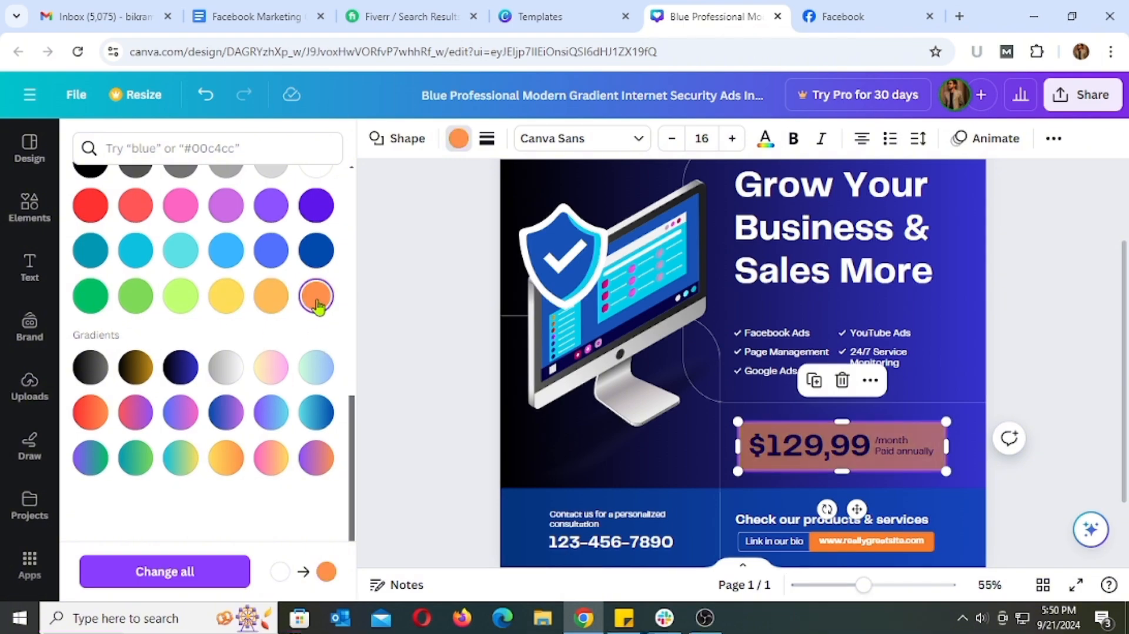
Set the fill of the rounded price box to light gray from the default solid colors
{"action": "scroll", "coordinate": [303, 277], "scroll_direction": "up", "scroll_amount": 2}
{"action": "left_click", "coordinate": [277, 246]}
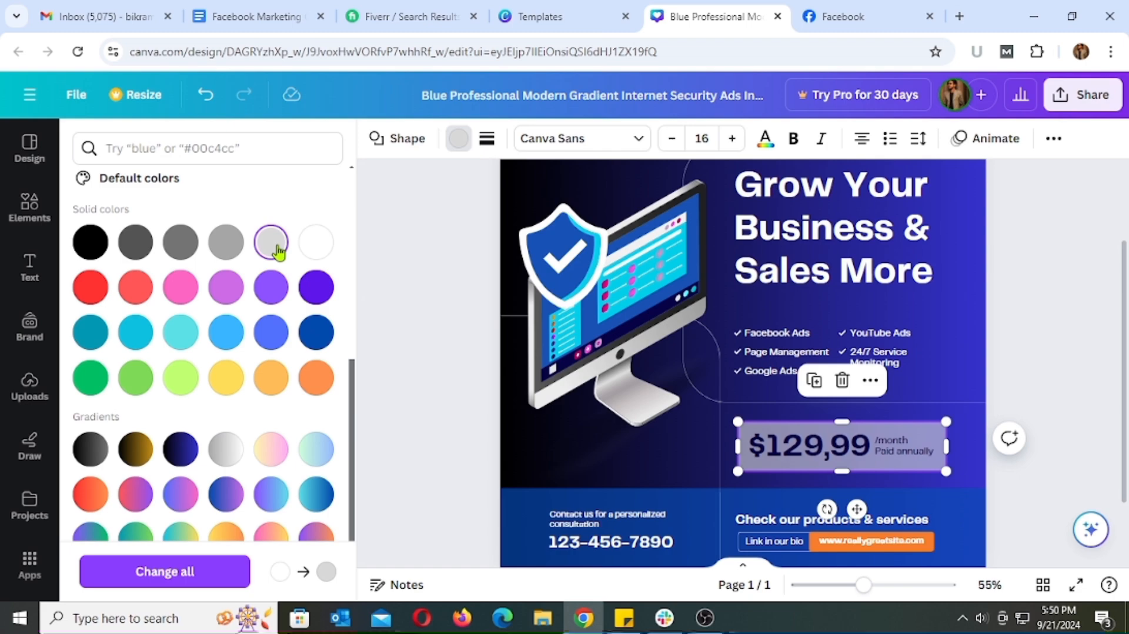
{"action": "left_click", "coordinate": [1060, 380]}
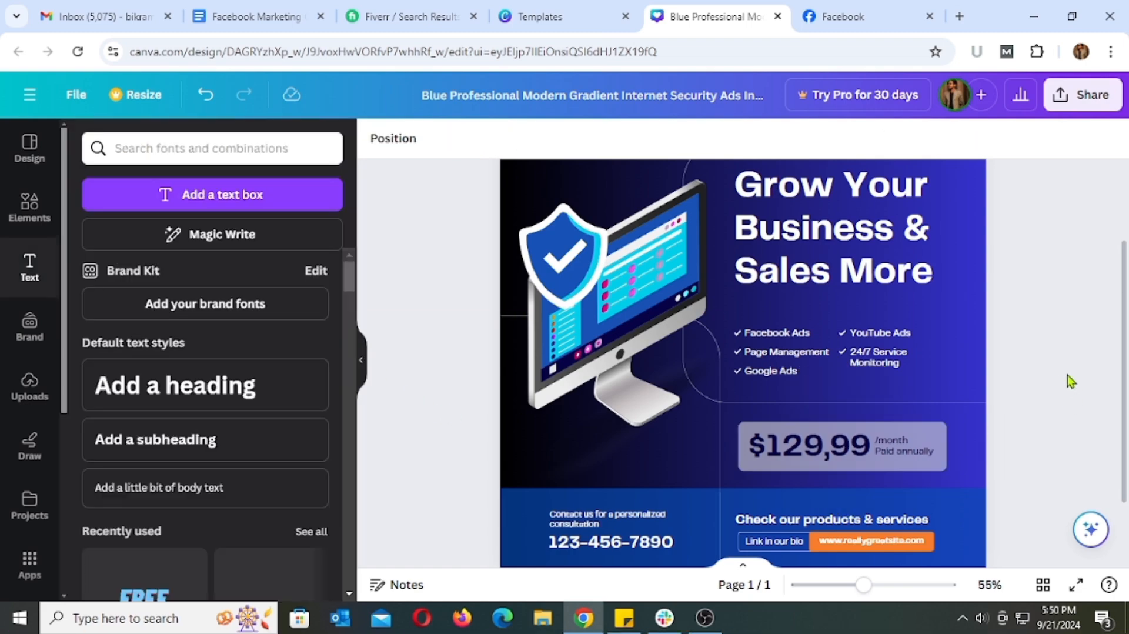
Replace the "$129,99" price with "40% Off" and fit the text inside the gray box beside the "/month" label
{"action": "double_click", "coordinate": [868, 457]}
{"action": "type", "text": "40"}
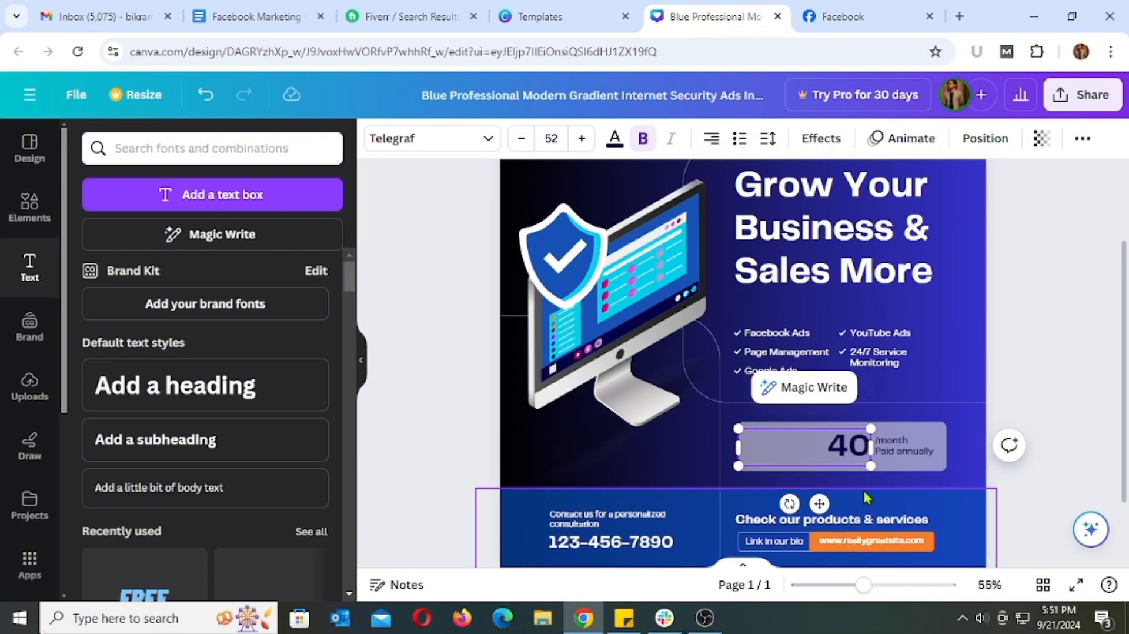
{"action": "type", "text": "%"}
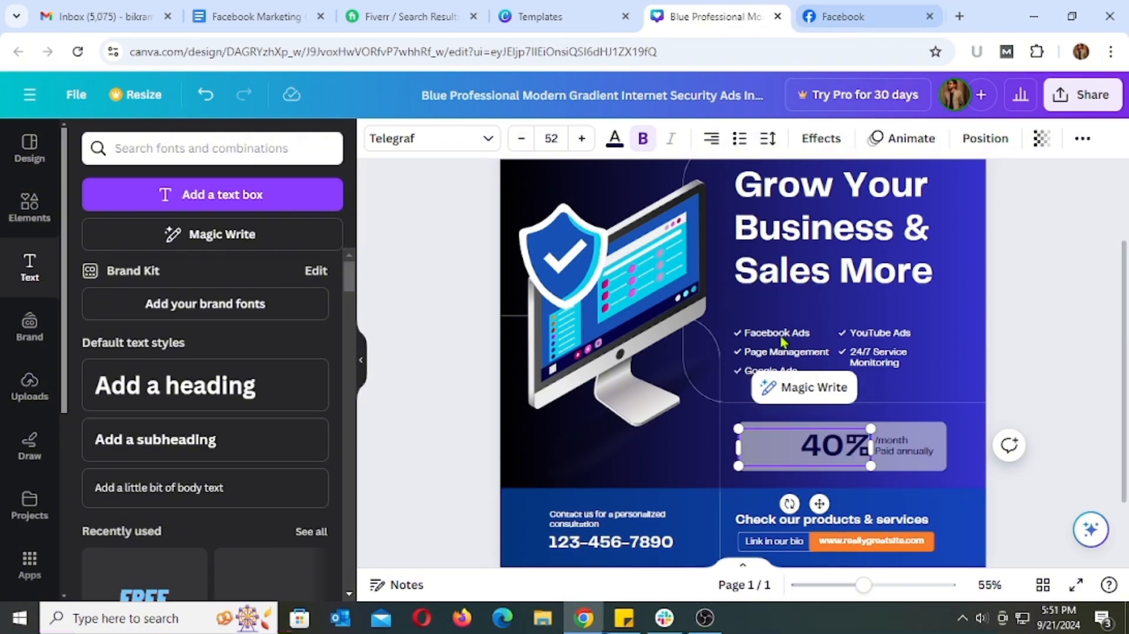
{"action": "mouse_move", "coordinate": [869, 467]}
{"action": "left_mouse_down"}
{"action": "mouse_move", "coordinate": [829, 460]}
{"action": "mouse_move", "coordinate": [854, 477]}
{"action": "left_mouse_up"}
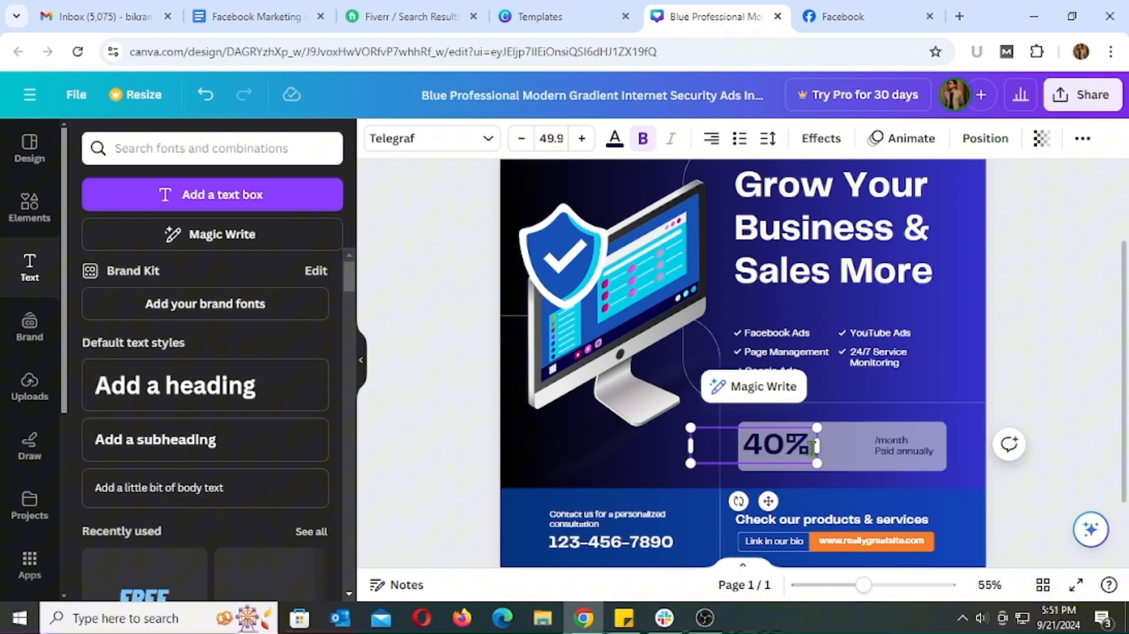
{"action": "type", "text": "Off"}
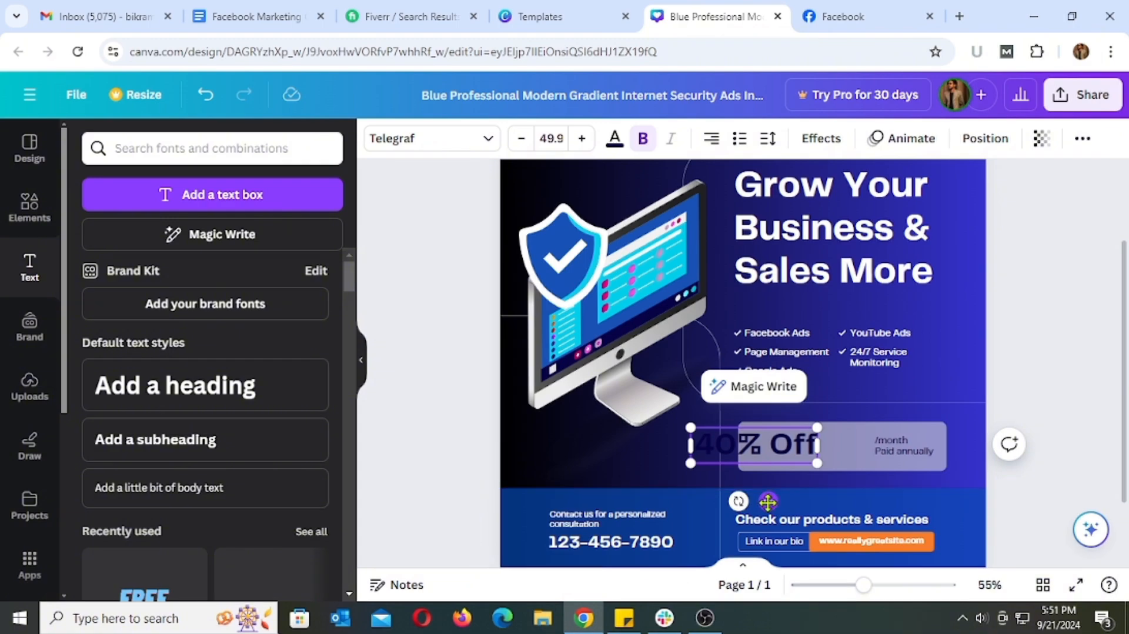
{"action": "left_click_drag", "start_coordinate": [767, 501], "coordinate": [815, 502]}
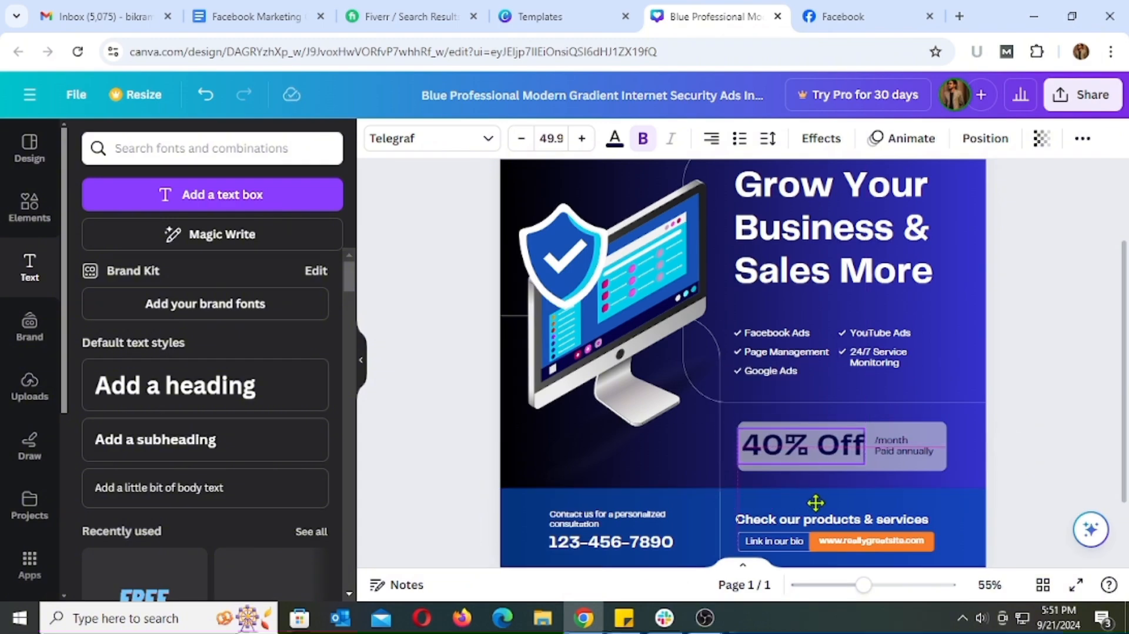
{"action": "left_click", "coordinate": [1007, 445]}
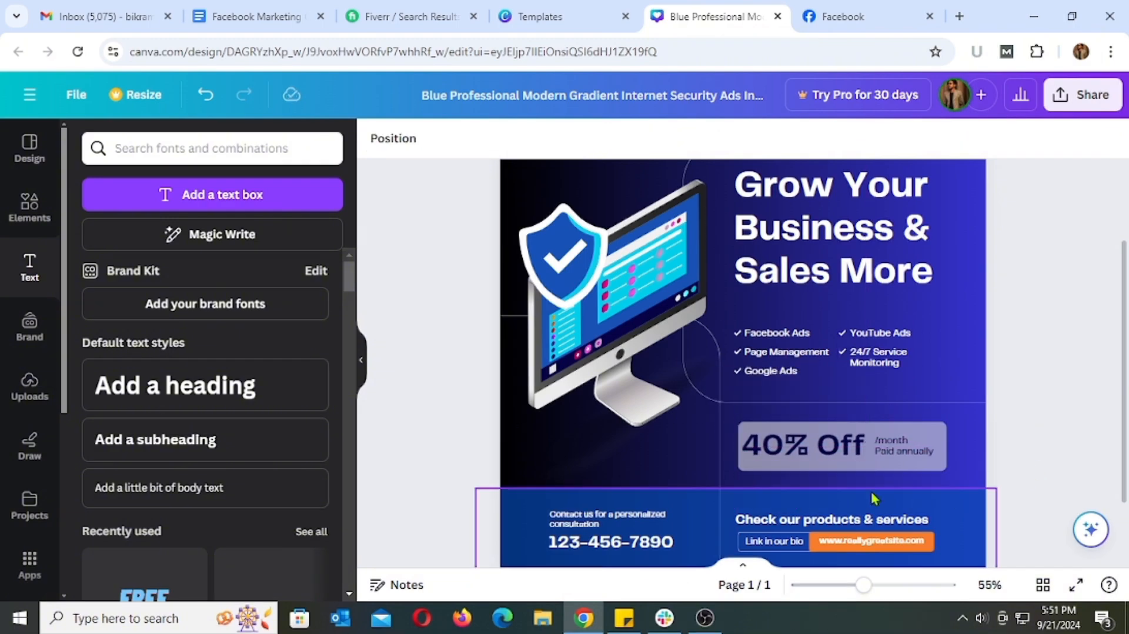
Delete the "Paid annually" text, change "/month" to "1st month" and centre it vertically beside "40% Off" in the gray box
{"action": "triple_click", "coordinate": [903, 451]}
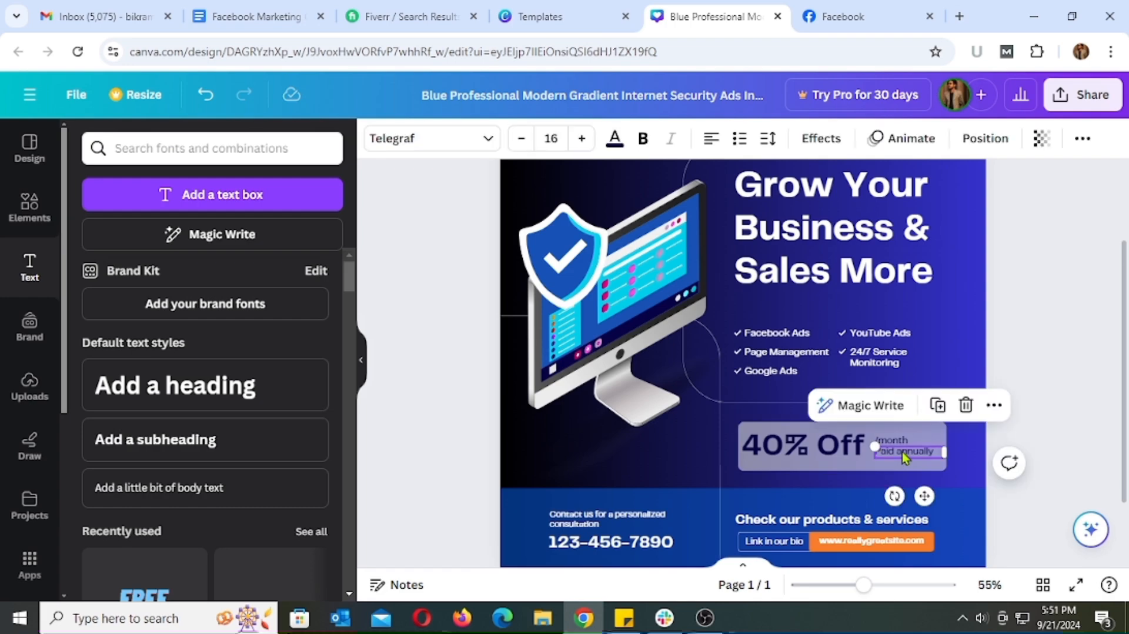
{"action": "left_click", "coordinate": [967, 468]}
{"action": "left_click", "coordinate": [920, 453]}
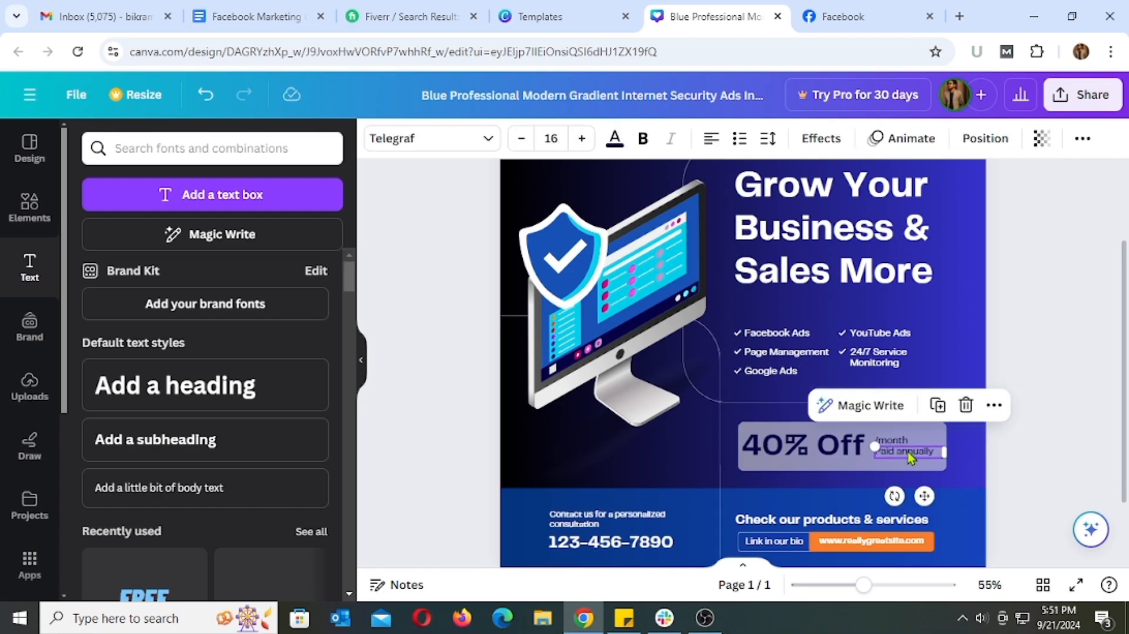
{"action": "left_click", "coordinate": [966, 406]}
{"action": "left_click", "coordinate": [900, 443]}
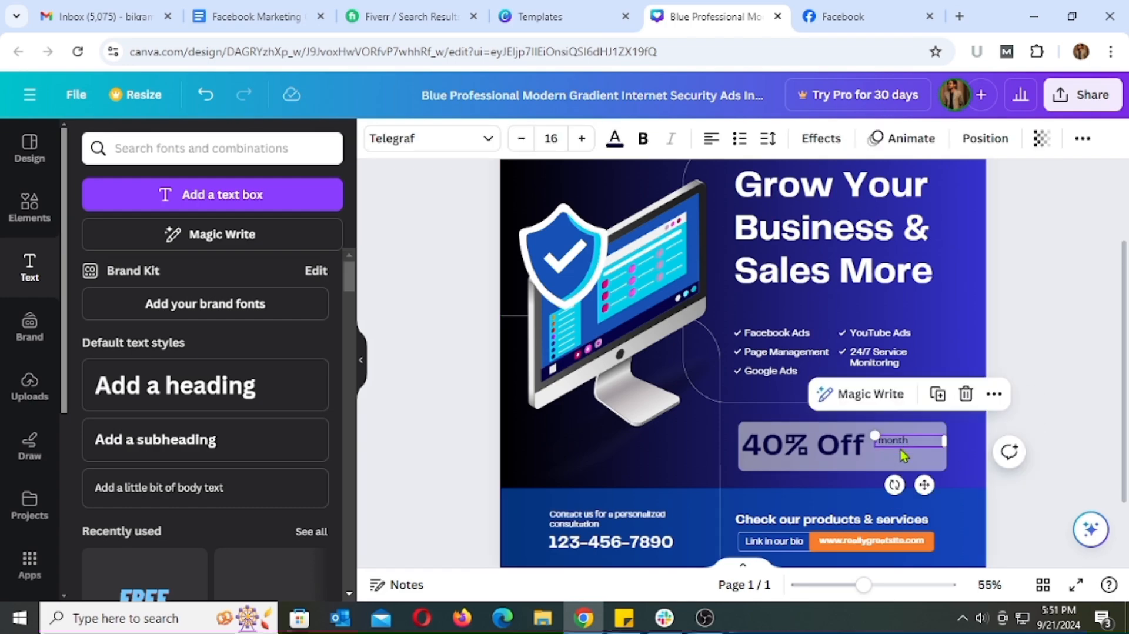
{"action": "left_click_drag", "start_coordinate": [899, 444], "coordinate": [901, 447]}
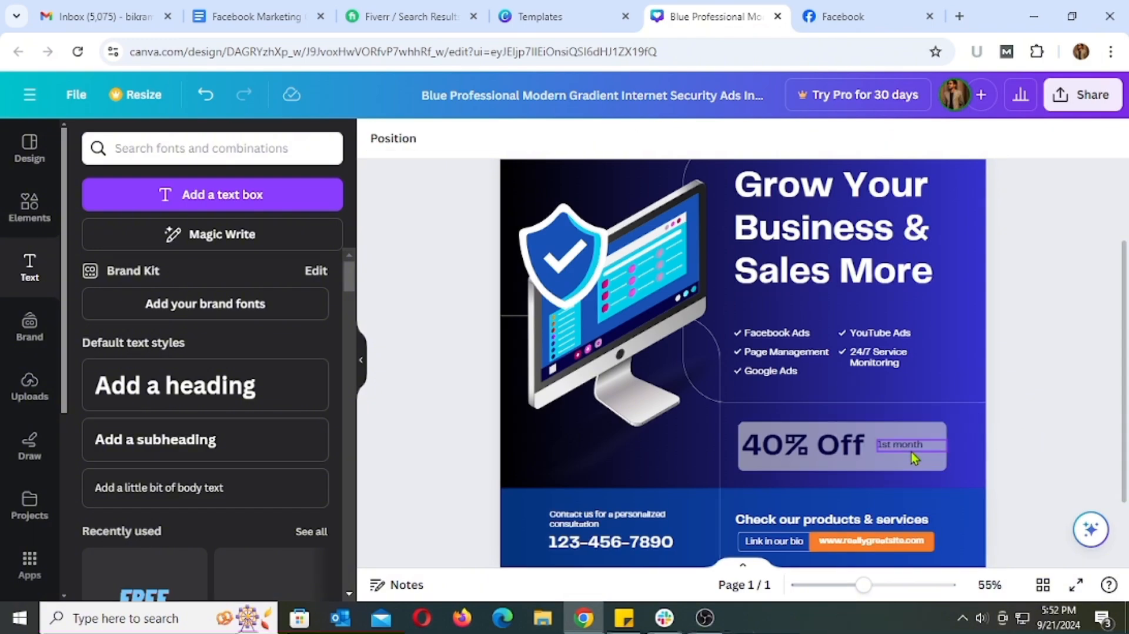
{"action": "left_click_drag", "start_coordinate": [925, 446], "coordinate": [925, 445]}
{"action": "left_click", "coordinate": [1033, 456]}
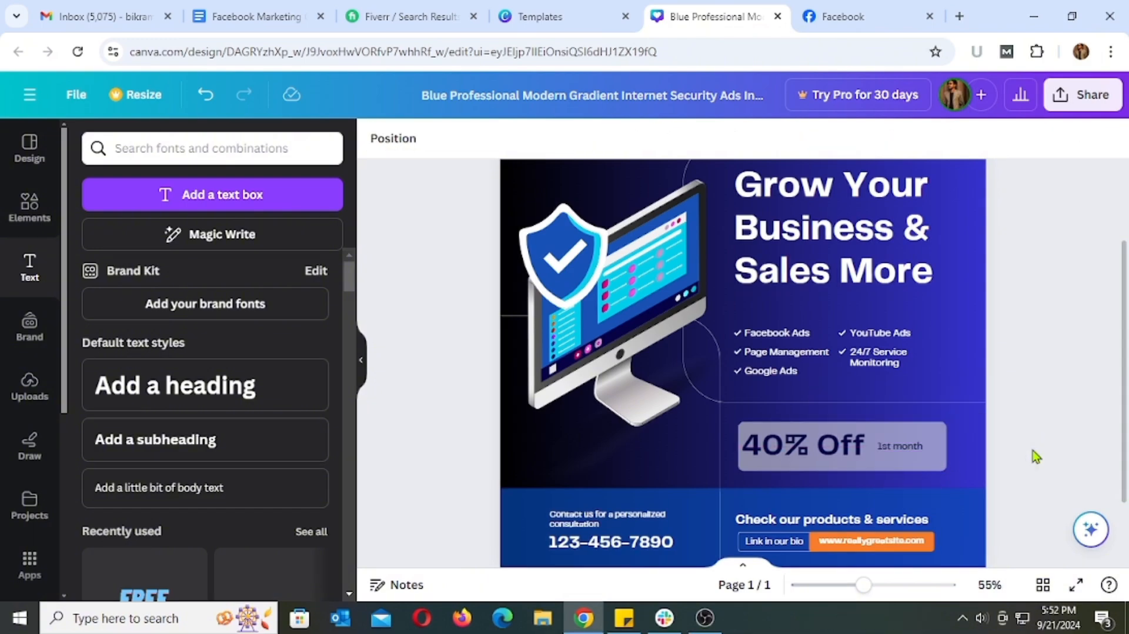
Shift the "40% Off" text slightly right within the gray box, closer to the "1st month" label
{"action": "left_click", "coordinate": [823, 451]}
{"action": "left_click_drag", "start_coordinate": [823, 451], "coordinate": [830, 450]}
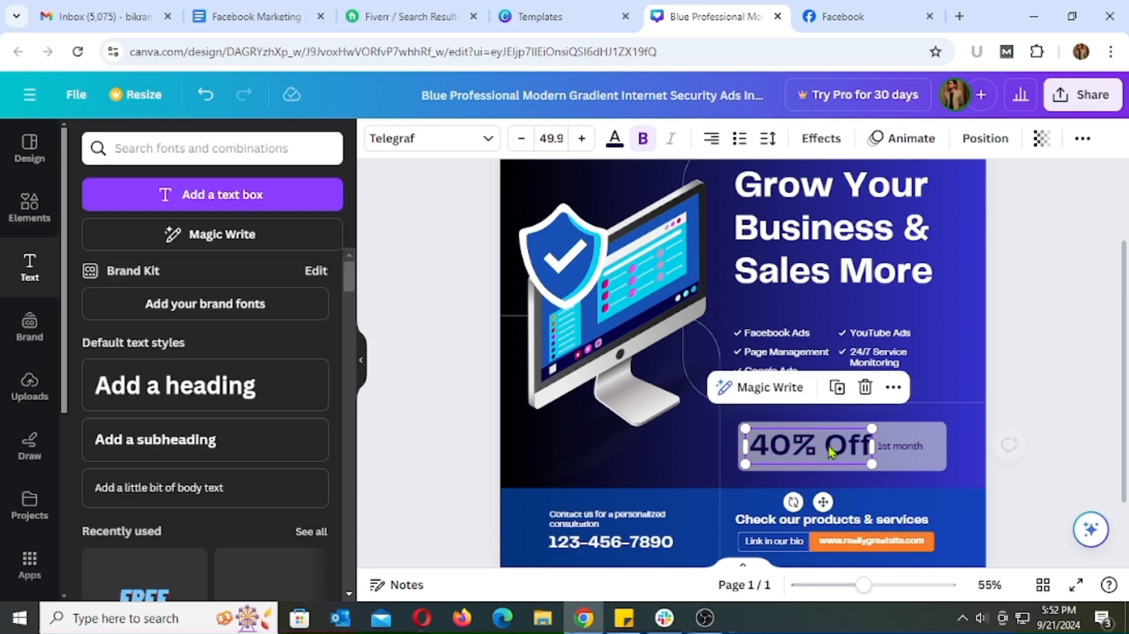
{"action": "left_click", "coordinate": [1051, 460]}
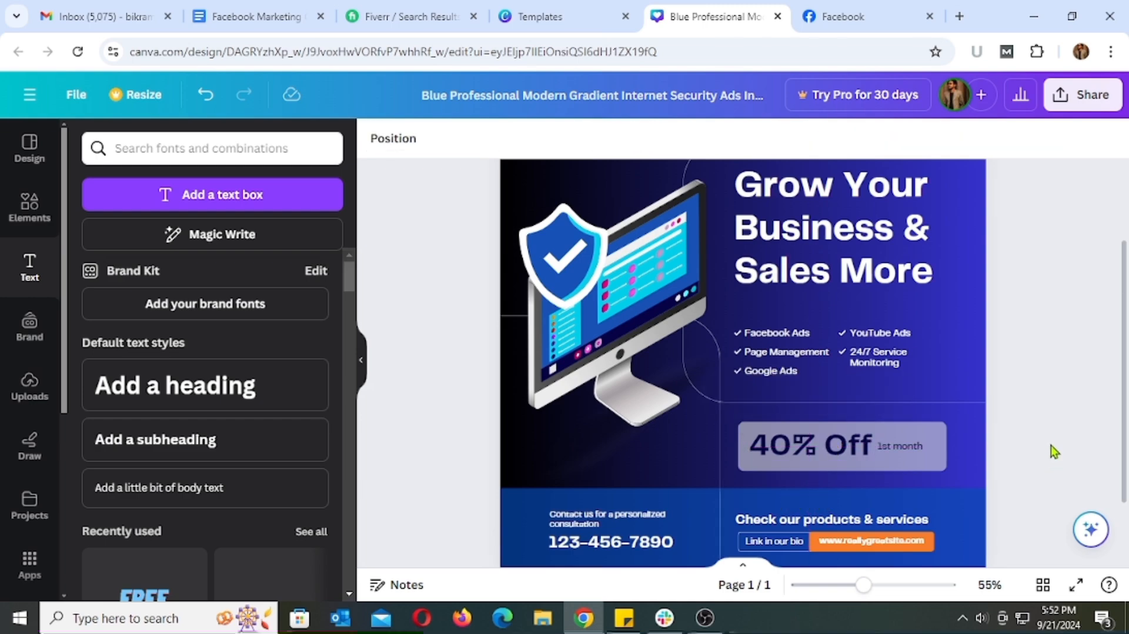
Replace the placeholder phone number under the personalized consultation text with the business contact number
{"action": "scroll", "coordinate": [1079, 429], "scroll_direction": "down", "scroll_amount": 2}
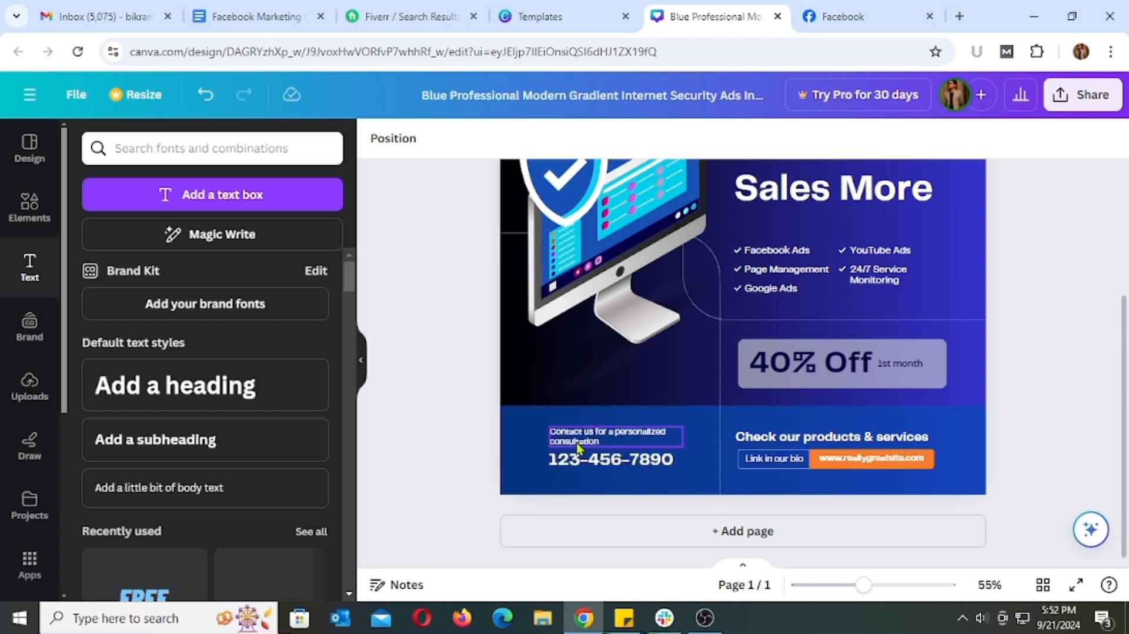
{"action": "double_click", "coordinate": [651, 462]}
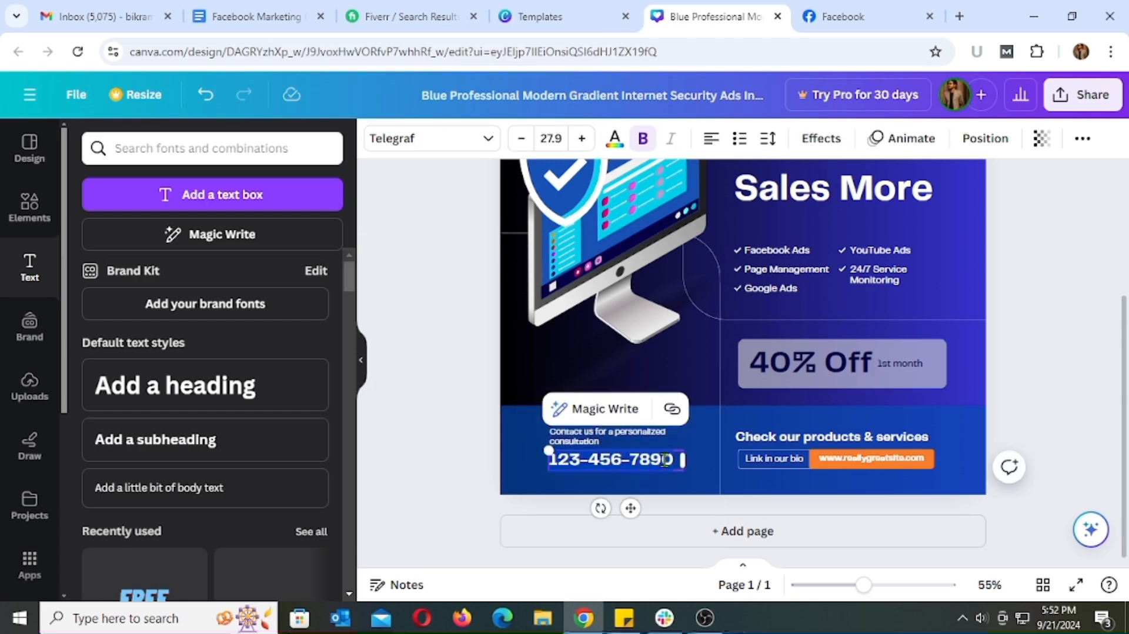
{"action": "key", "text": "ctrl+v"}
{"action": "left_click", "coordinate": [1069, 423]}
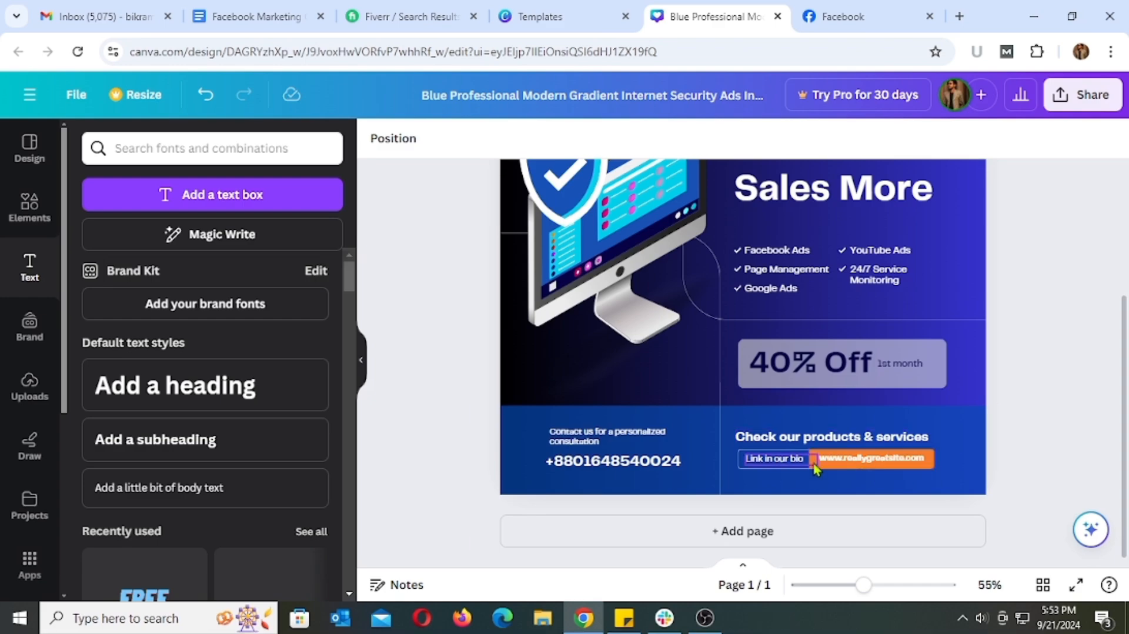
Replace the placeholder web address in the orange box beside "Link in our bio" with the business website address
{"action": "left_click", "coordinate": [879, 464]}
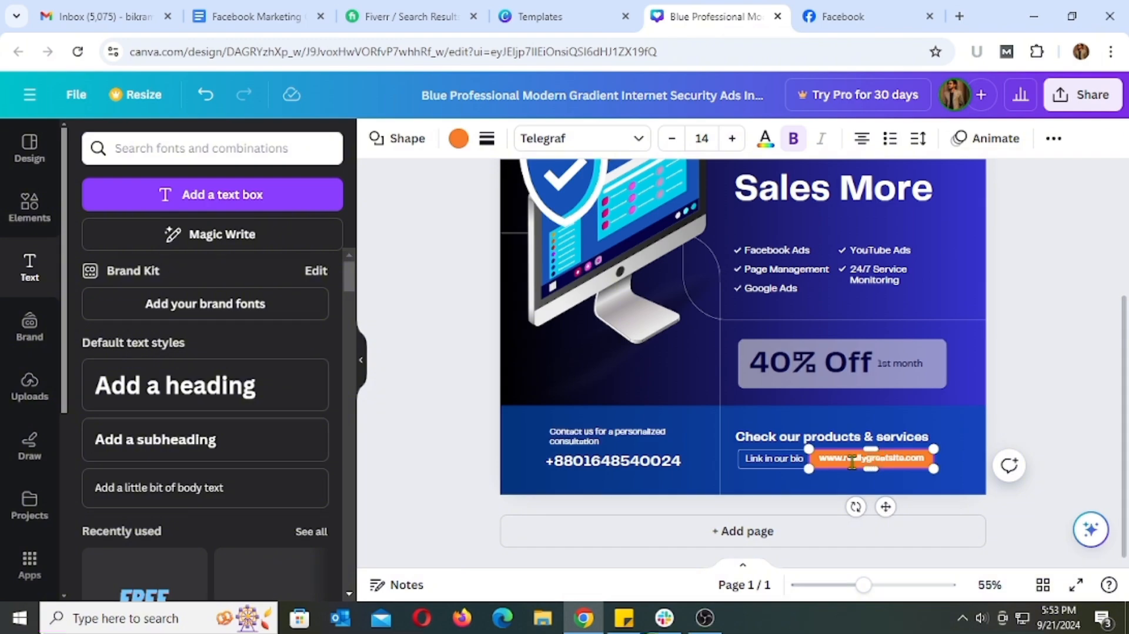
{"action": "left_click", "coordinate": [1055, 512]}
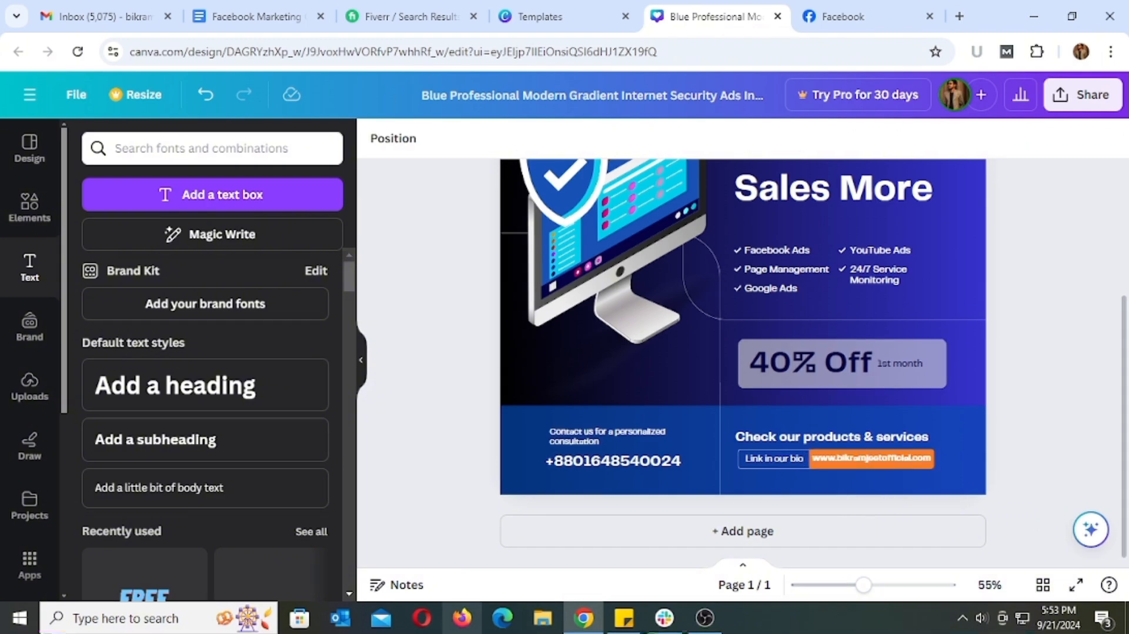
{"action": "scroll", "coordinate": [1075, 335], "scroll_direction": "down", "scroll_amount": 2}
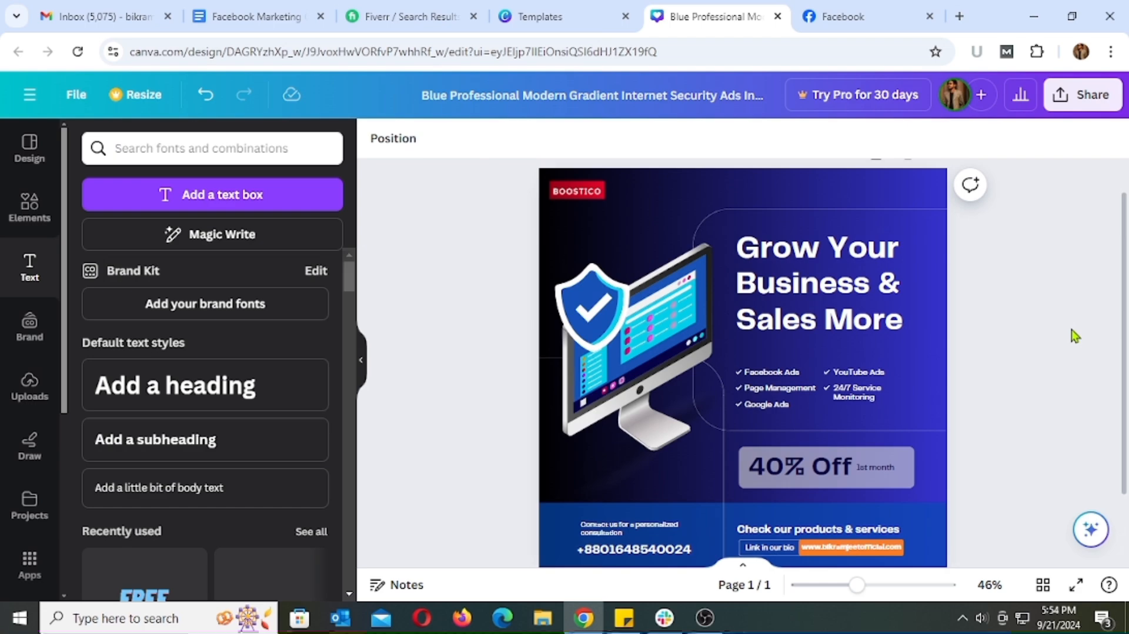
{"action": "scroll", "coordinate": [1075, 335], "scroll_direction": "down", "scroll_amount": 2}
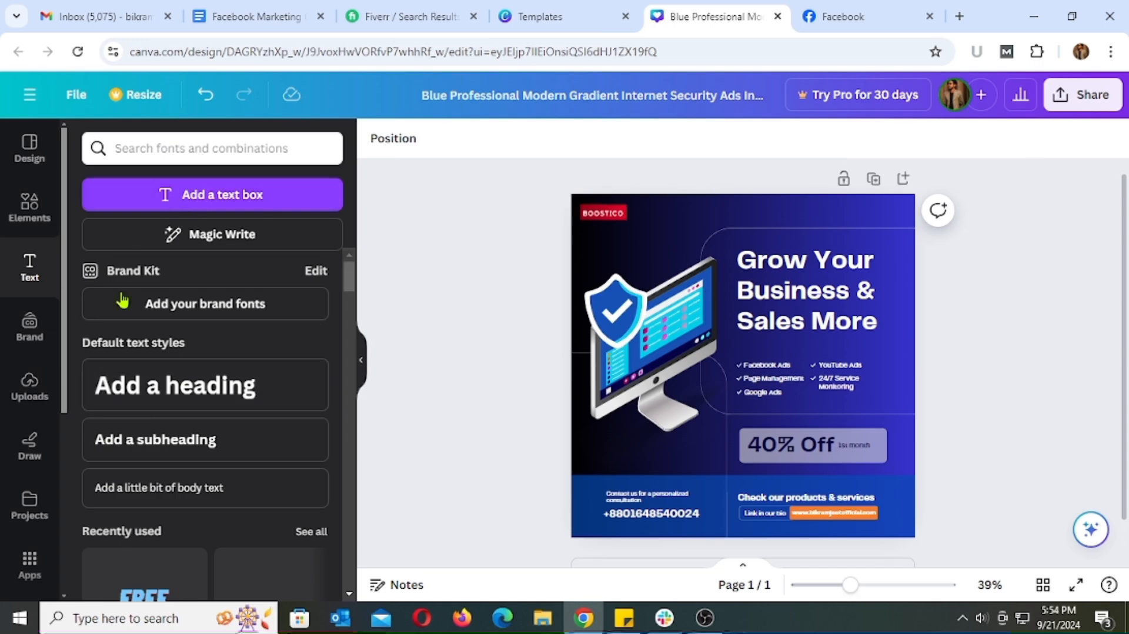
Browse the elements library, the design templates and the remaining content categories
{"action": "left_click", "coordinate": [33, 209]}
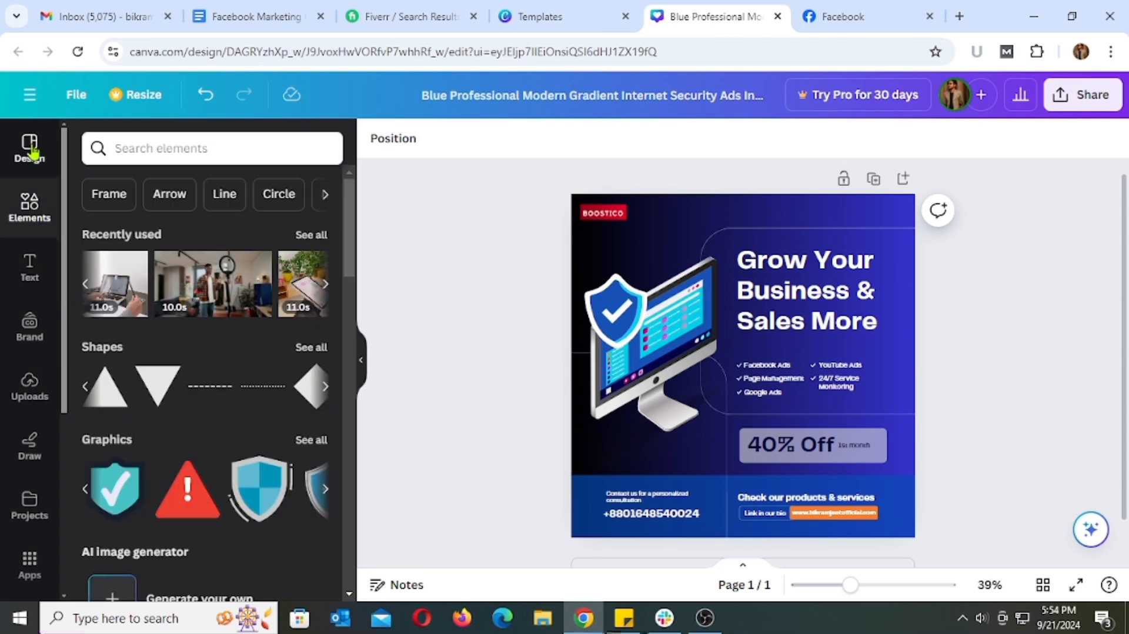
{"action": "left_click", "coordinate": [27, 154]}
{"action": "scroll", "coordinate": [238, 303], "scroll_direction": "down", "scroll_amount": 7}
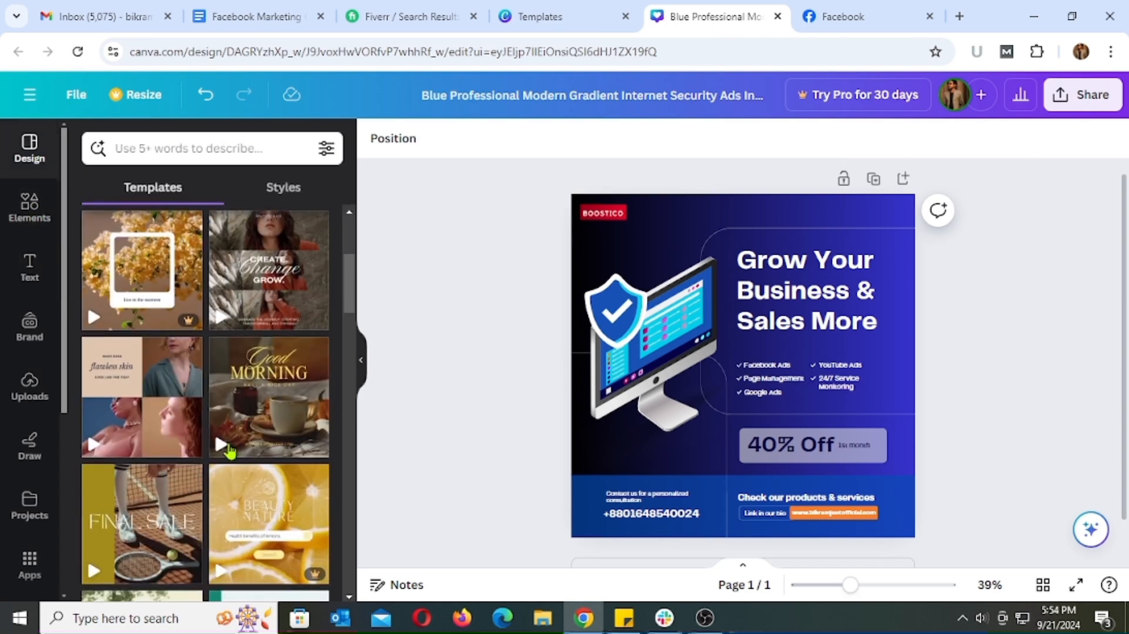
{"action": "scroll", "coordinate": [229, 450], "scroll_direction": "up", "scroll_amount": 4}
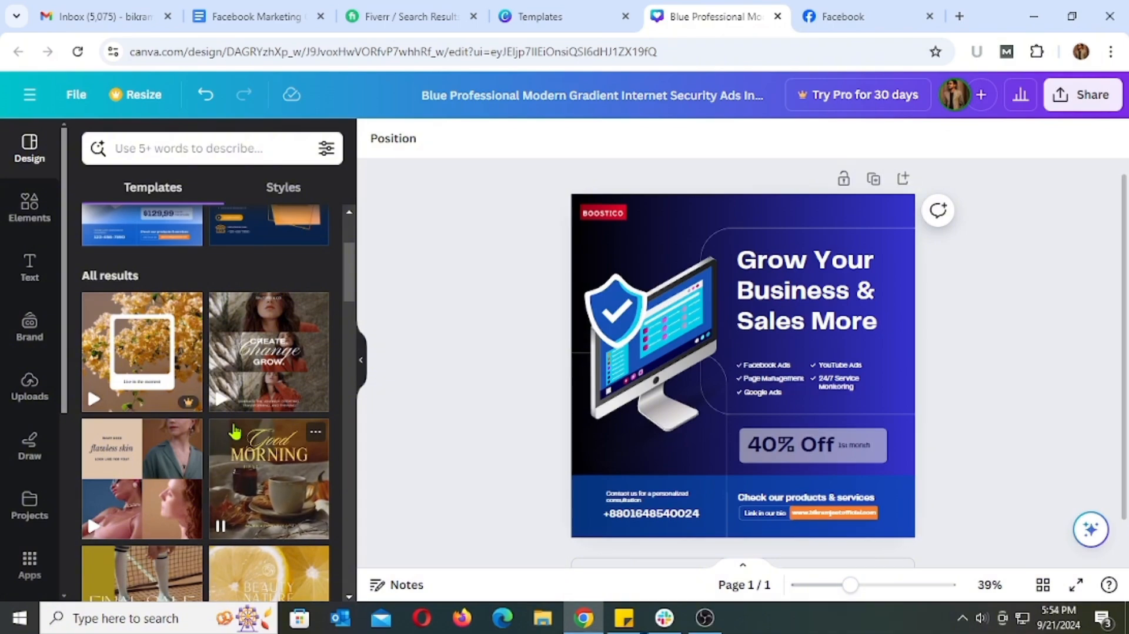
{"action": "scroll", "coordinate": [36, 458], "scroll_direction": "down", "scroll_amount": 1}
{"action": "scroll", "coordinate": [35, 458], "scroll_direction": "down", "scroll_amount": 5}
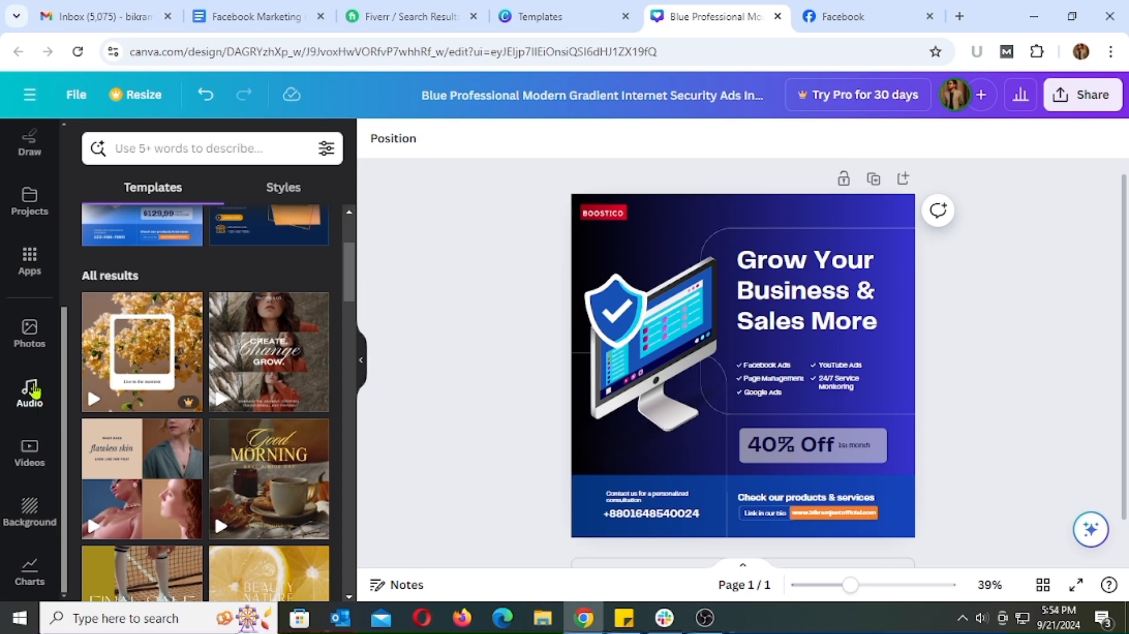
{"action": "scroll", "coordinate": [30, 382], "scroll_direction": "up", "scroll_amount": 5}
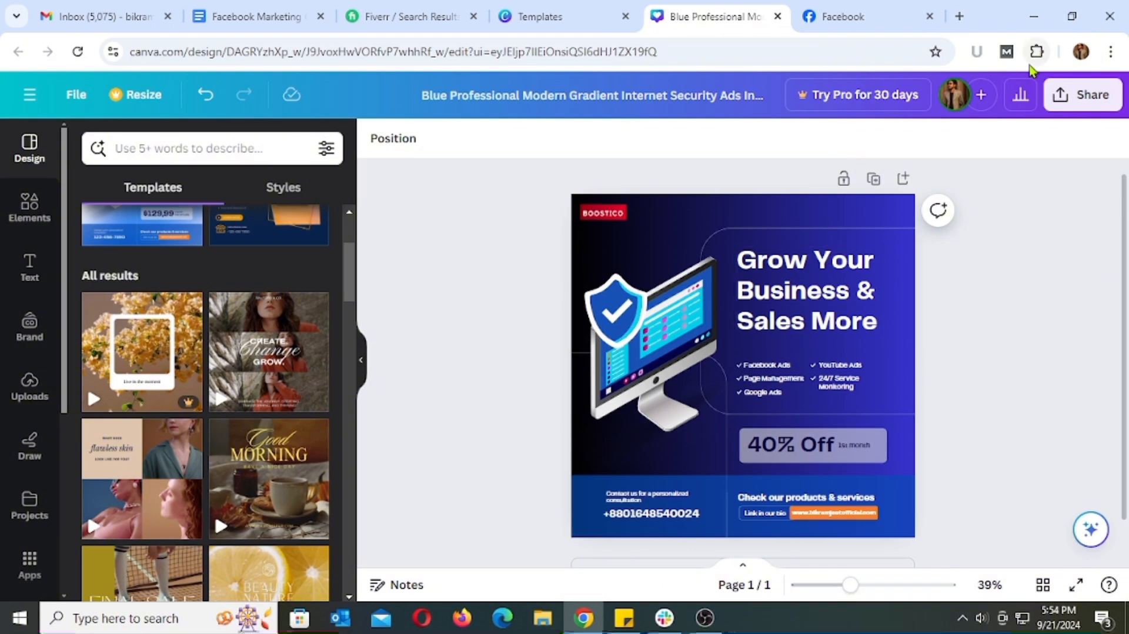
Download the finished ad design as a PNG file at size 1, after reviewing the available file types
{"action": "left_click", "coordinate": [1070, 102]}
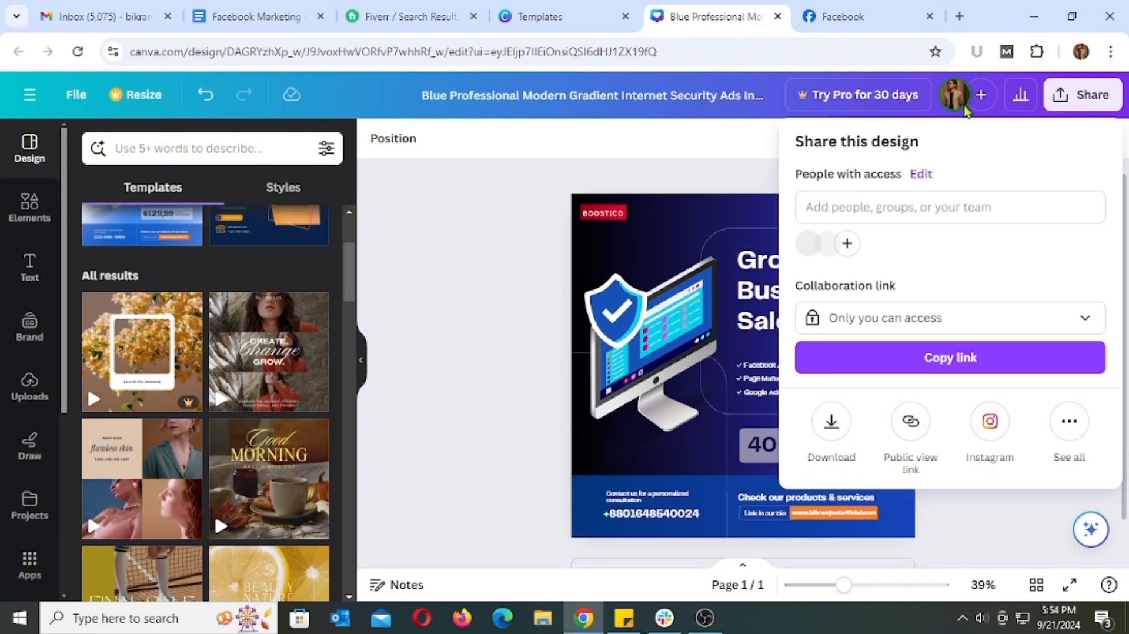
{"action": "left_click", "coordinate": [830, 424]}
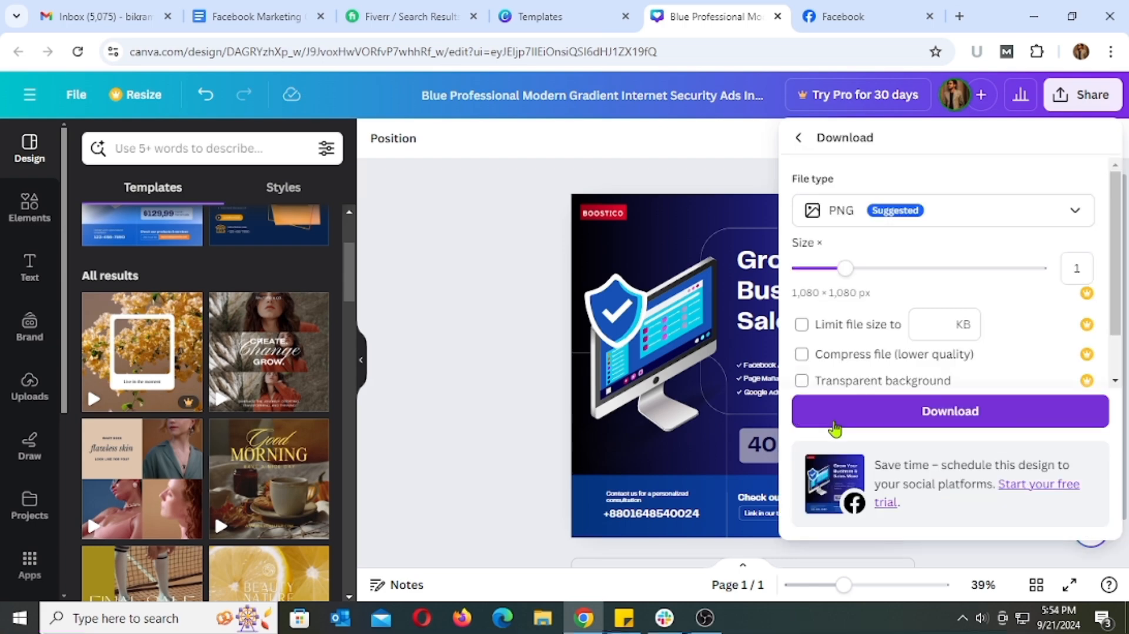
{"action": "left_click", "coordinate": [1039, 220]}
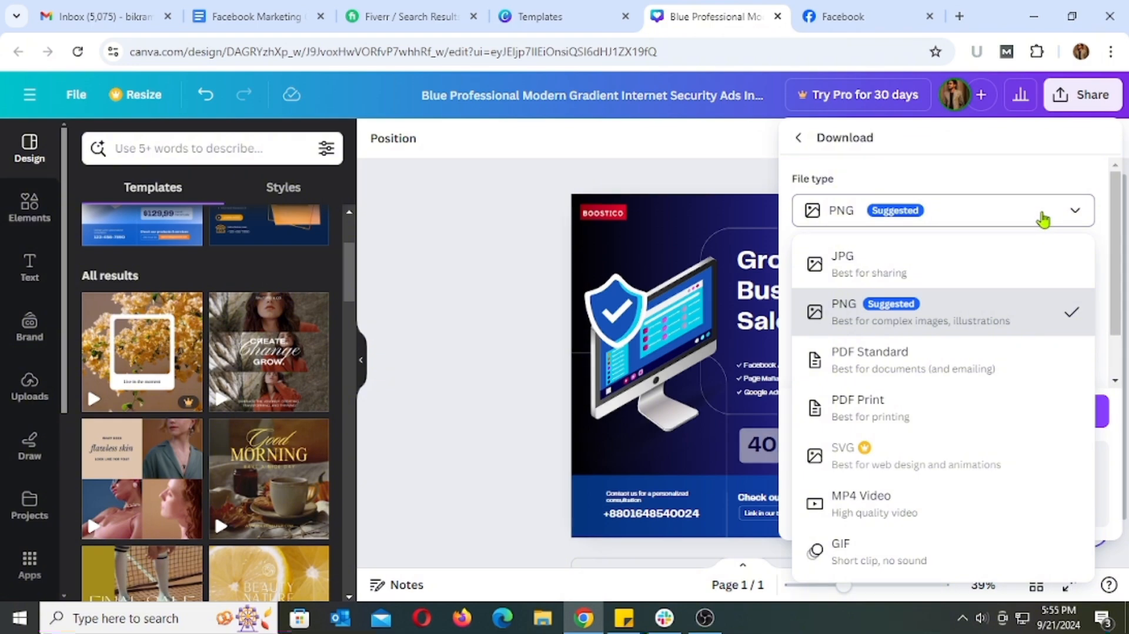
{"action": "left_click", "coordinate": [1043, 218]}
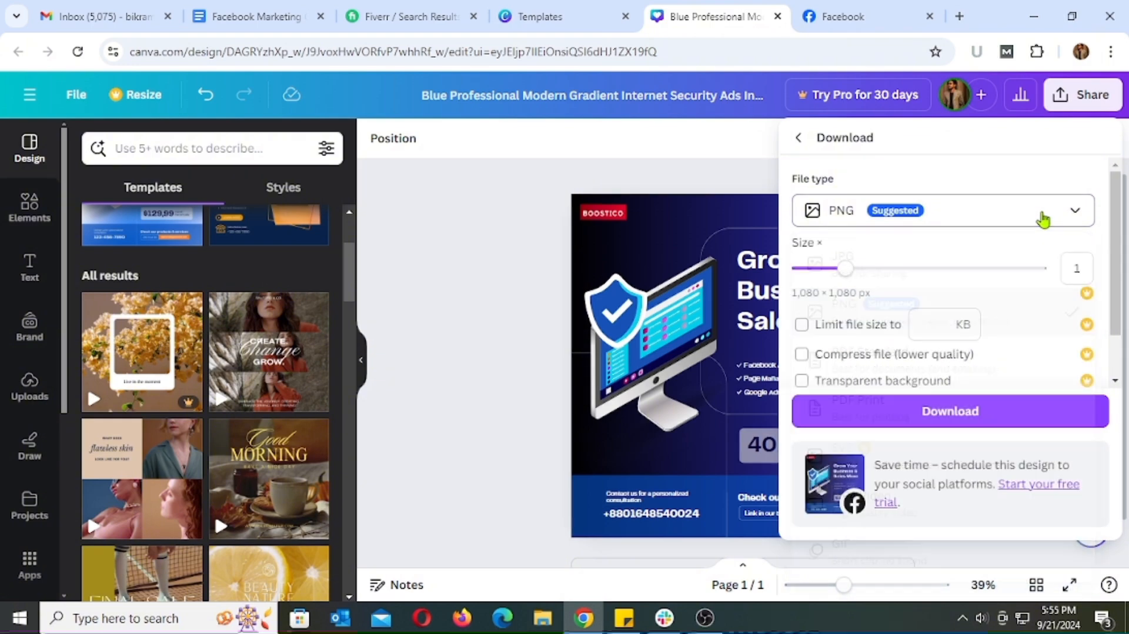
{"action": "left_click", "coordinate": [928, 418]}
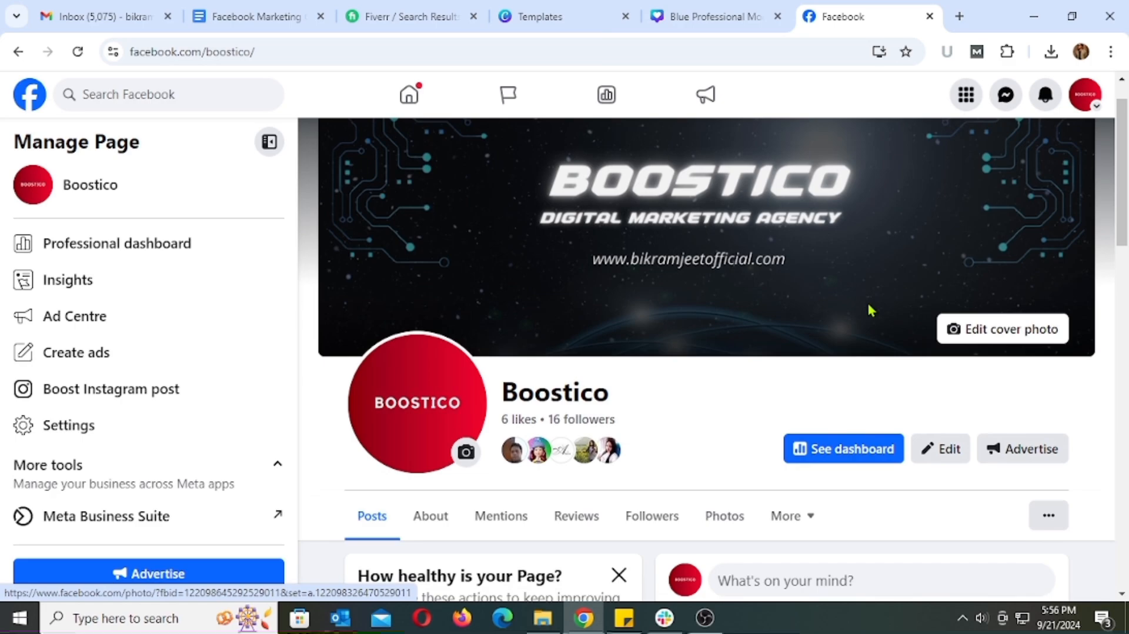
Switch to the Boostico Facebook page, start a new post and attach the downloaded ad image from Downloads
{"action": "scroll", "coordinate": [869, 307], "scroll_direction": "down", "scroll_amount": 5}
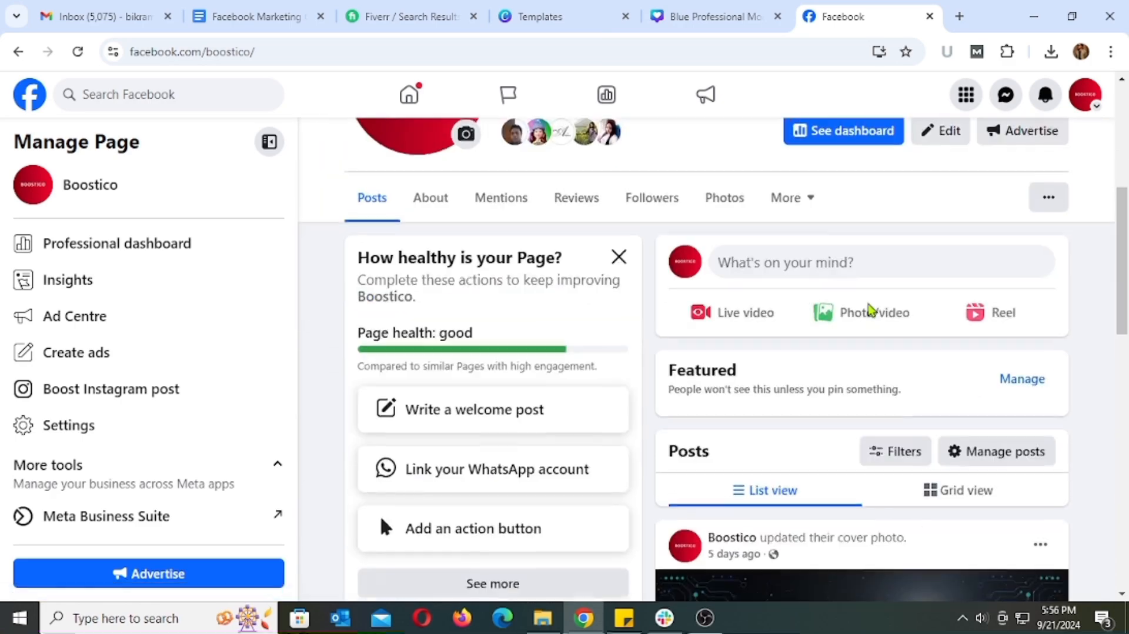
{"action": "scroll", "coordinate": [869, 309], "scroll_direction": "down", "scroll_amount": 3}
{"action": "scroll", "coordinate": [868, 309], "scroll_direction": "up", "scroll_amount": 3}
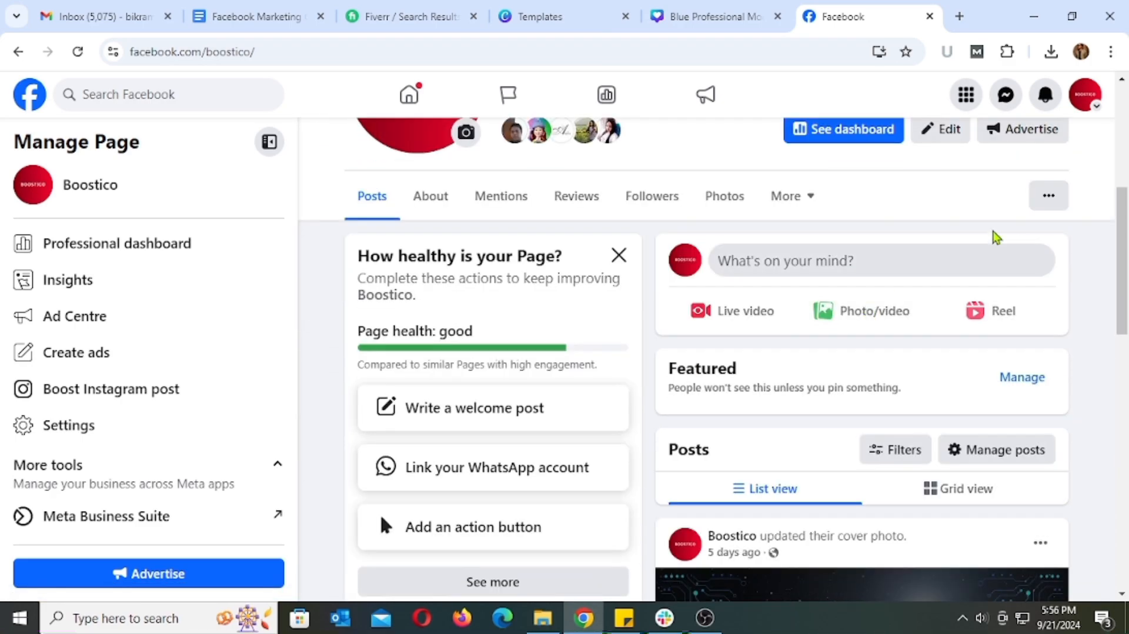
{"action": "left_click", "coordinate": [818, 266]}
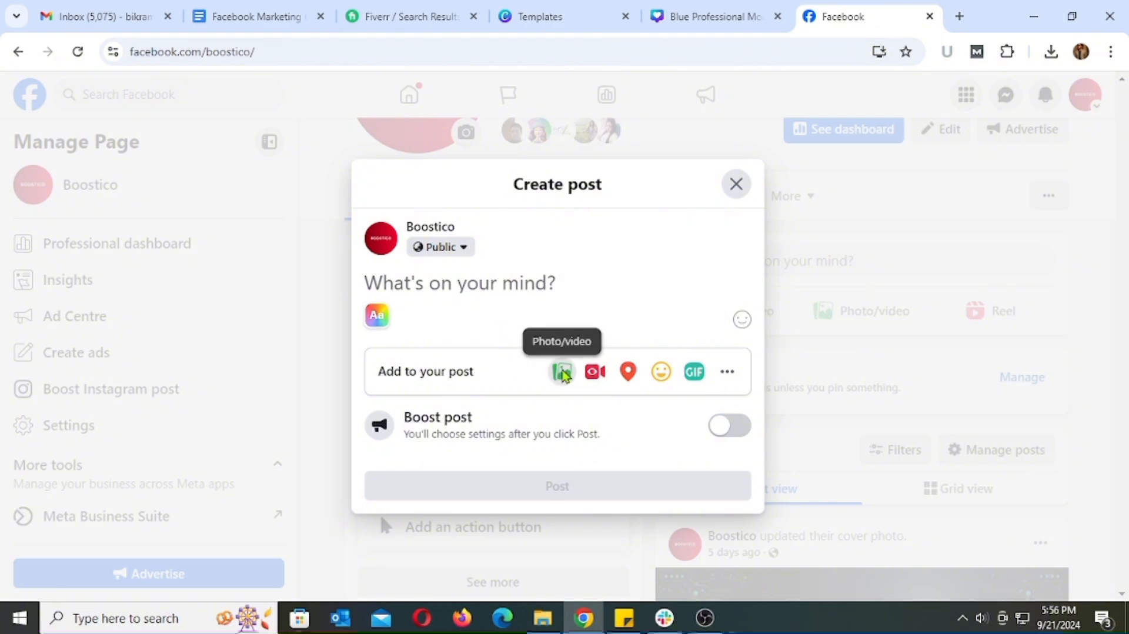
{"action": "left_click", "coordinate": [562, 372]}
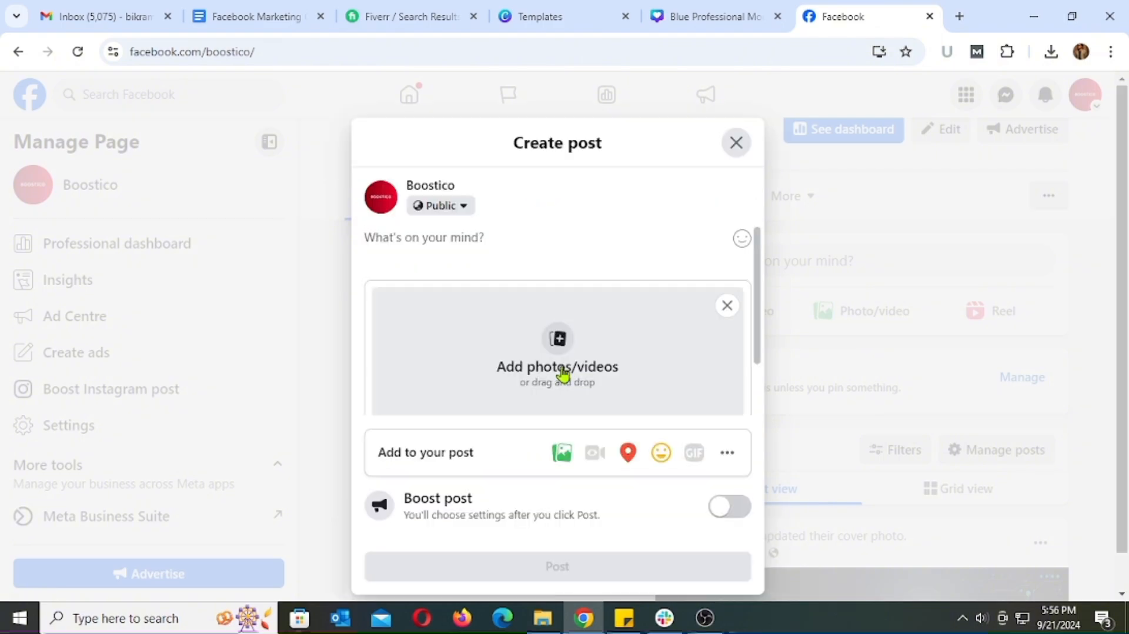
{"action": "left_click", "coordinate": [562, 338]}
{"action": "left_click", "coordinate": [197, 167]}
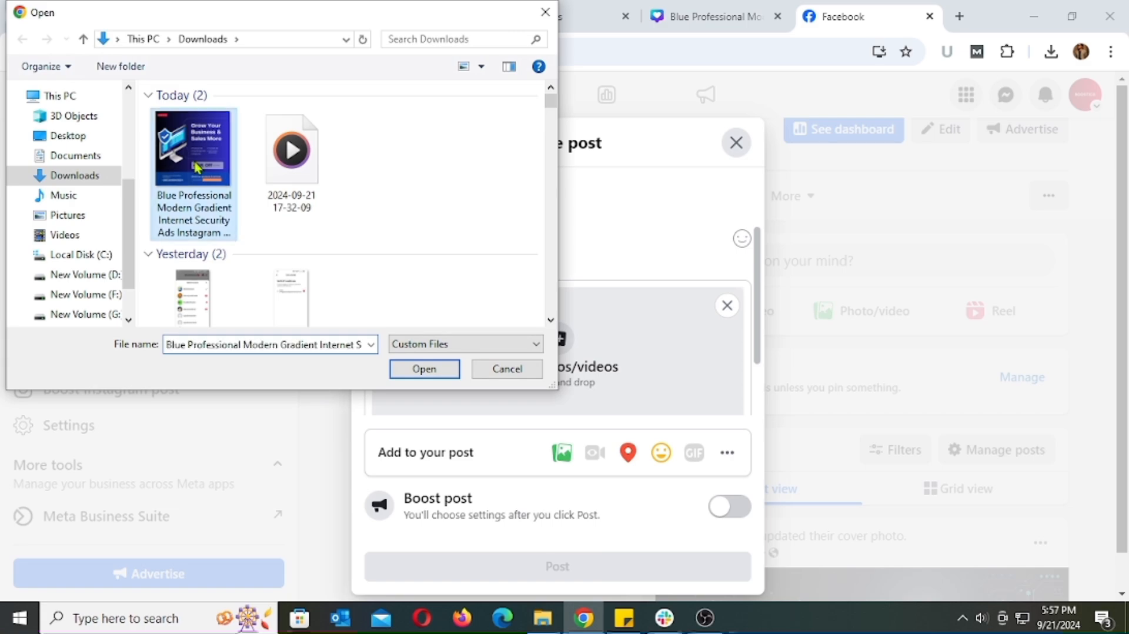
{"action": "left_click", "coordinate": [428, 362]}
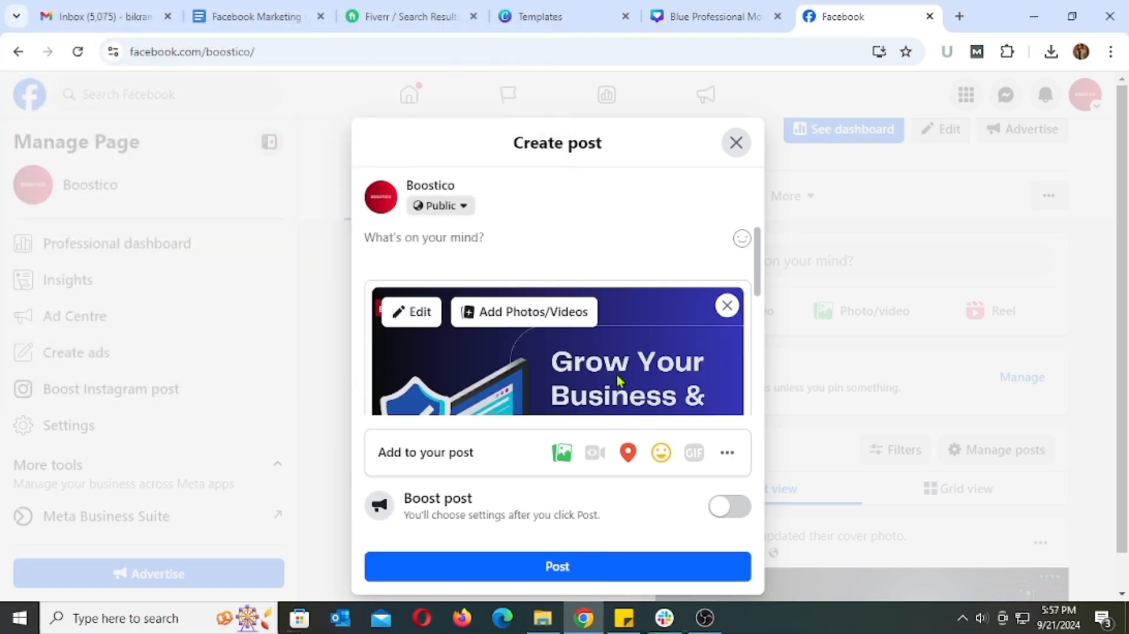
{"action": "scroll", "coordinate": [665, 334], "scroll_direction": "down", "scroll_amount": 4}
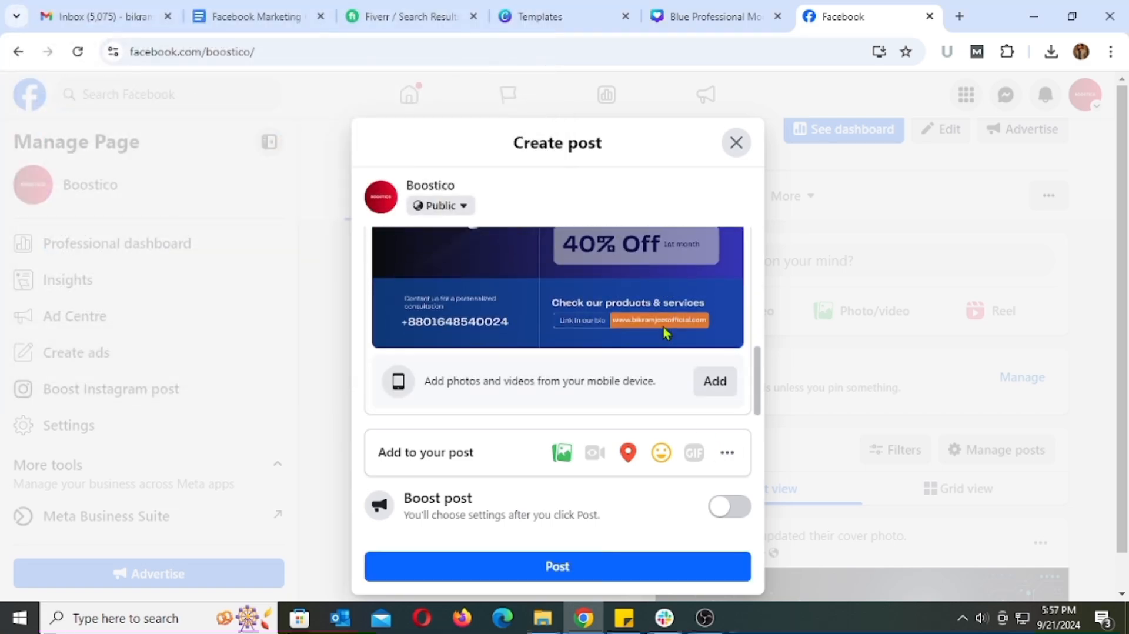
{"action": "scroll", "coordinate": [664, 332], "scroll_direction": "up", "scroll_amount": 5}
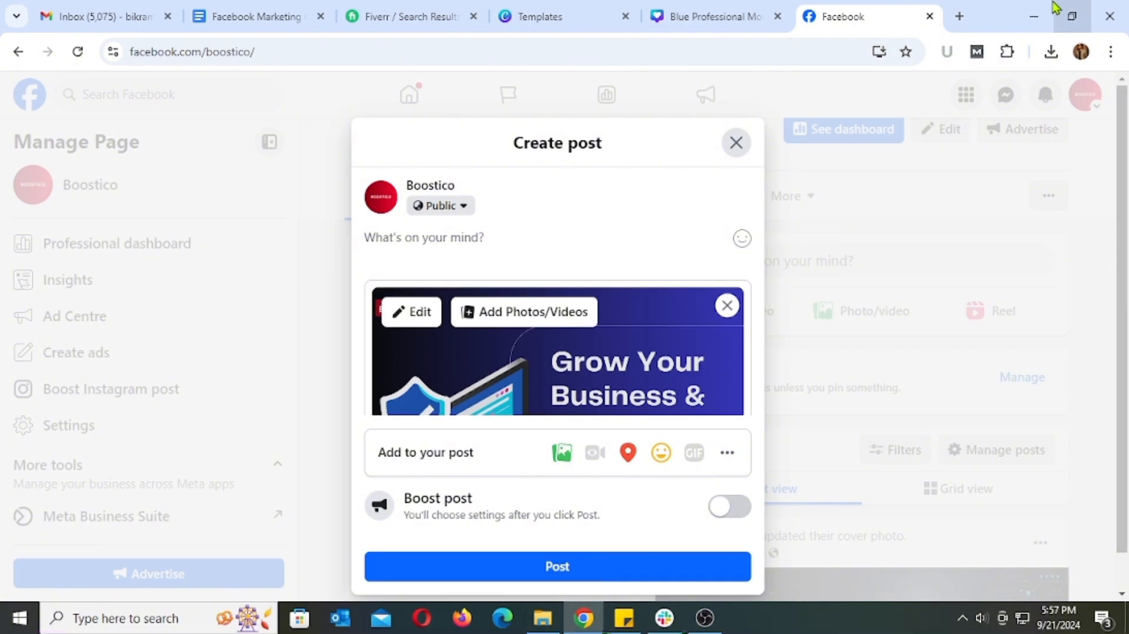
Open ChatGPT in a new tab and ask it to "write a shorts facebook ads post"
{"action": "left_click", "coordinate": [959, 16]}
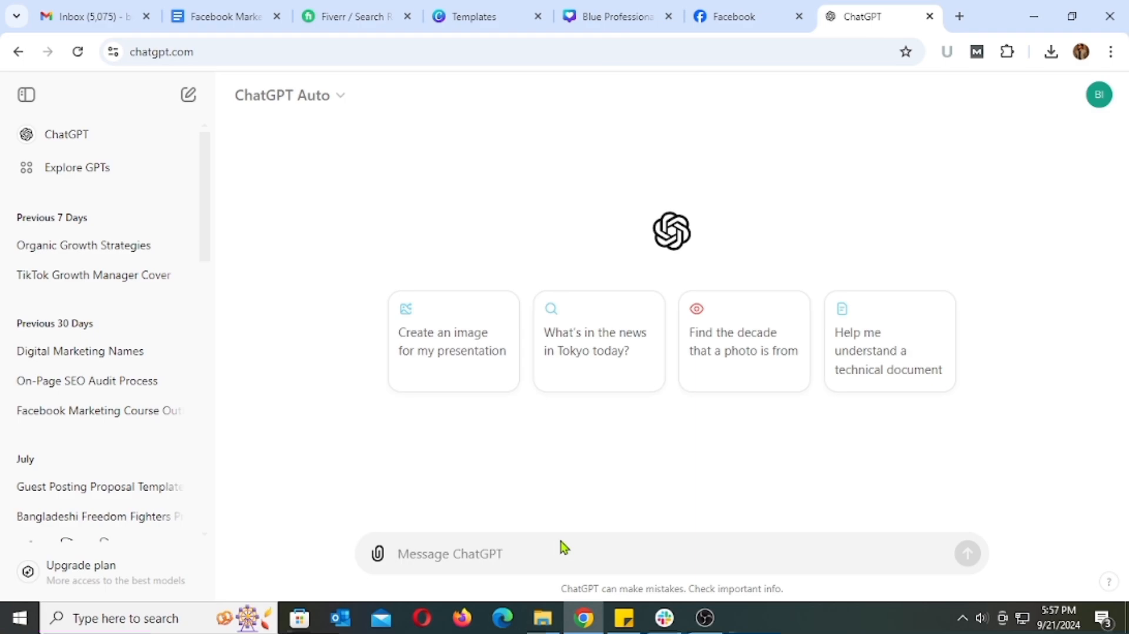
{"action": "type", "text": "write a "}
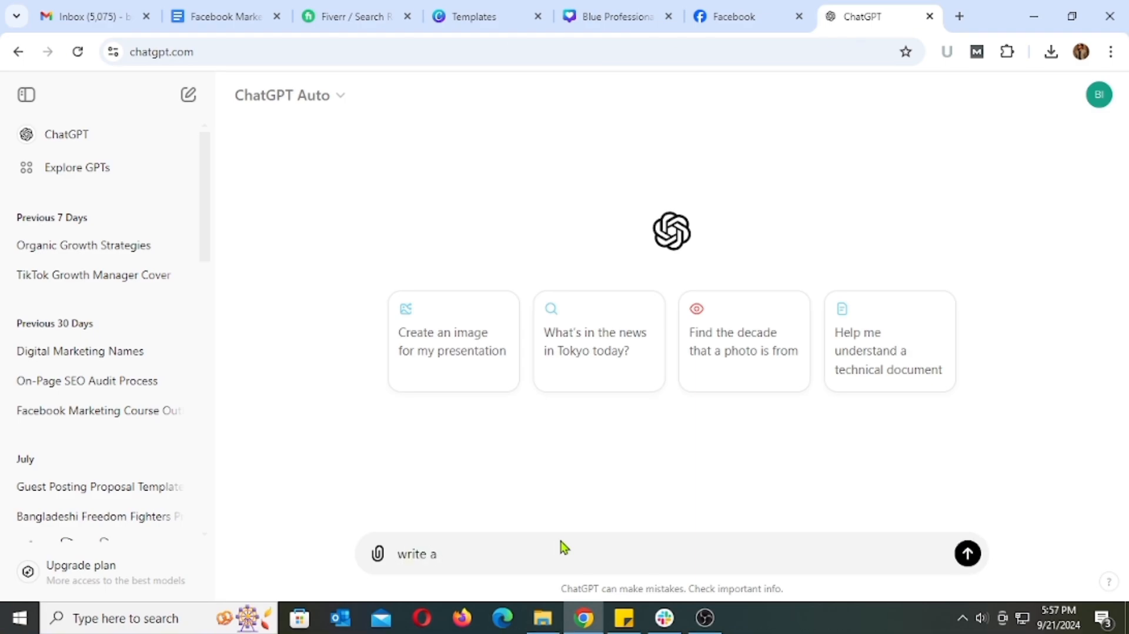
{"action": "type", "text": "shorts facebook ads post"}
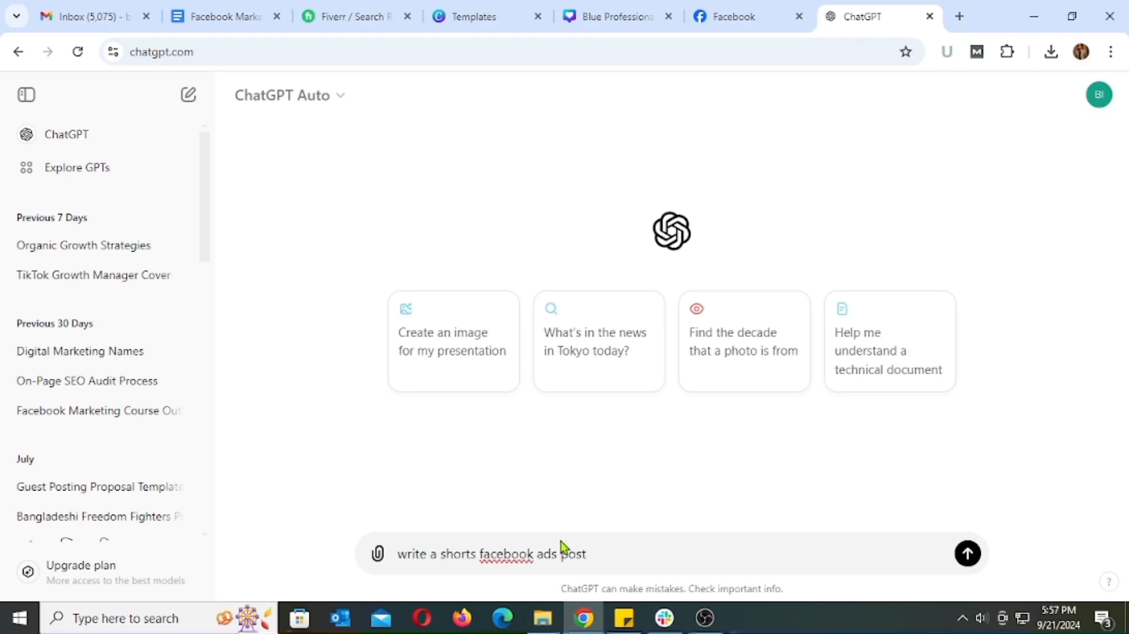
{"action": "key", "text": "Return"}
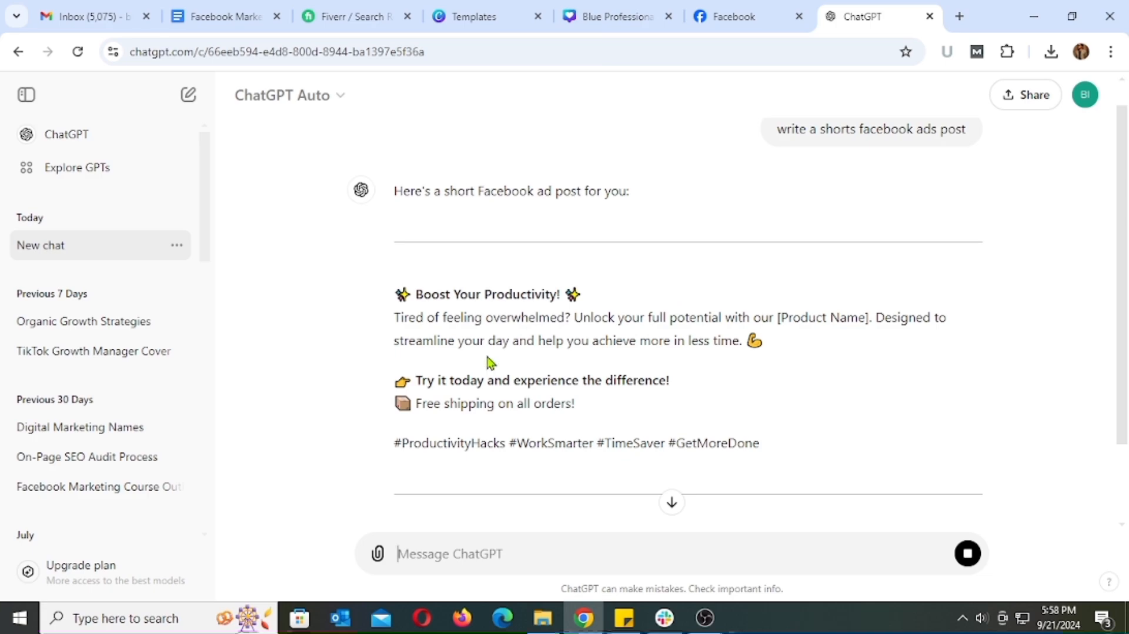
Copy the generated ad text from "Boost Your Productivity!" through the hashtags into the text of the Boostico Facebook post
{"action": "left_click_drag", "start_coordinate": [782, 447], "coordinate": [394, 309]}
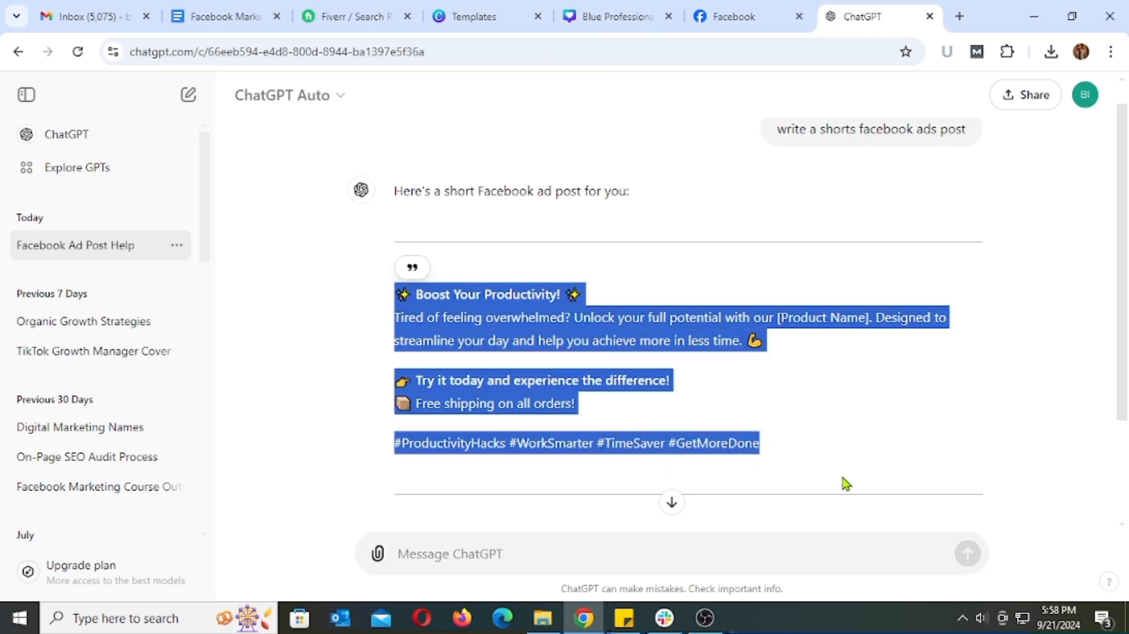
{"action": "left_click", "coordinate": [749, 19]}
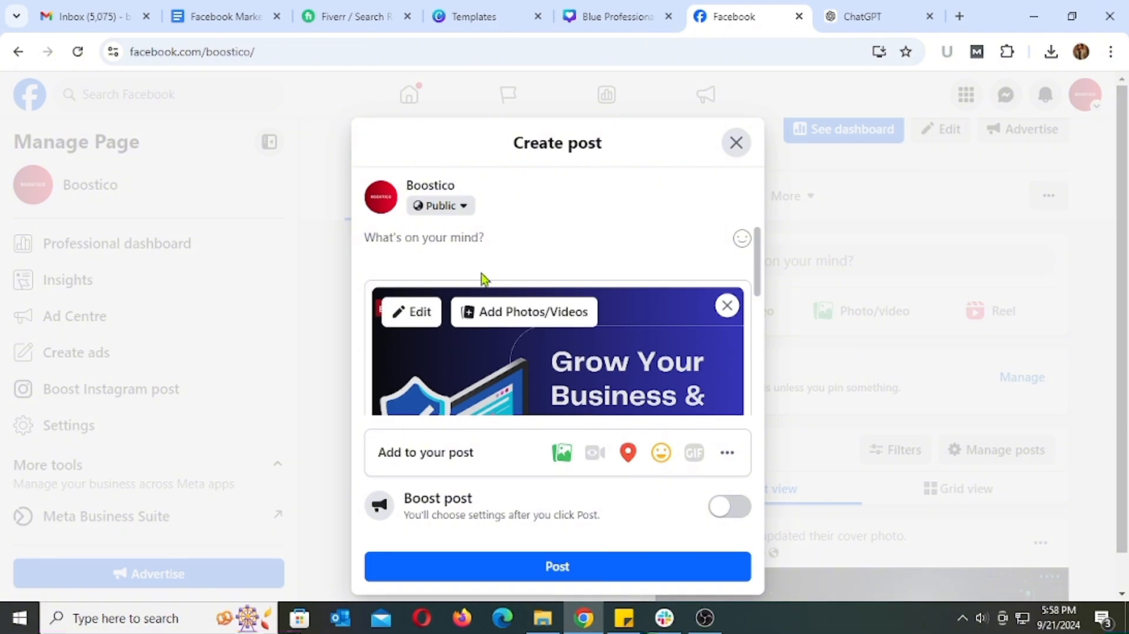
{"action": "left_click", "coordinate": [465, 242]}
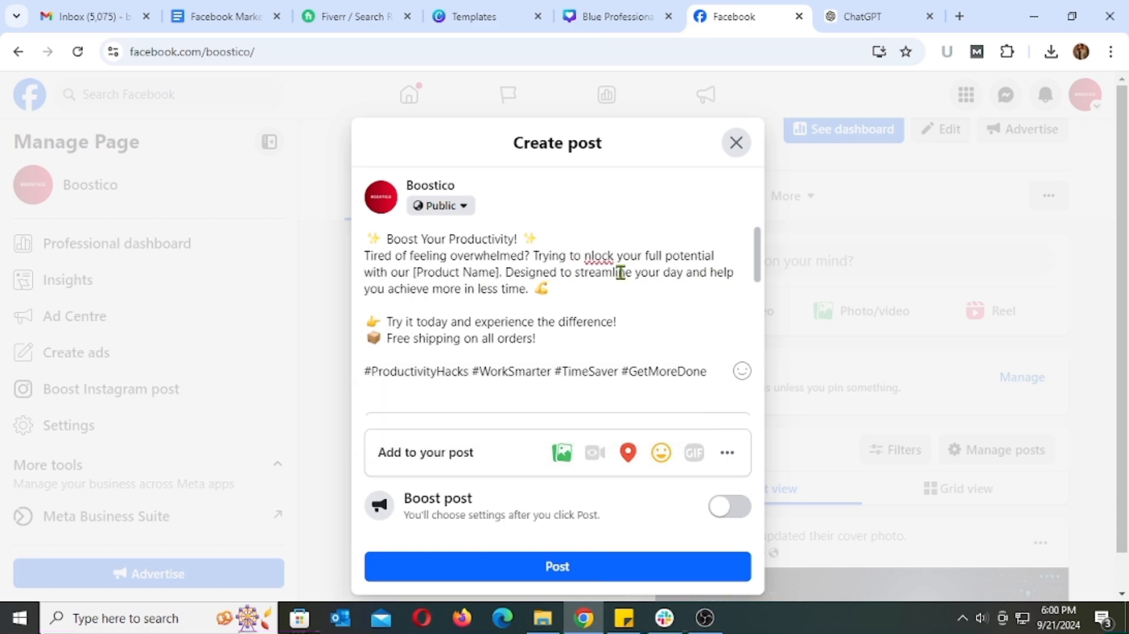
Reword the post's second sentence to "Trying to unlock your sales." and delete the whole "Free shipping on all orders!" line with its emoji
{"action": "type", "text": "les"}
{"action": "left_click_drag", "start_coordinate": [676, 255], "coordinate": [666, 272]}
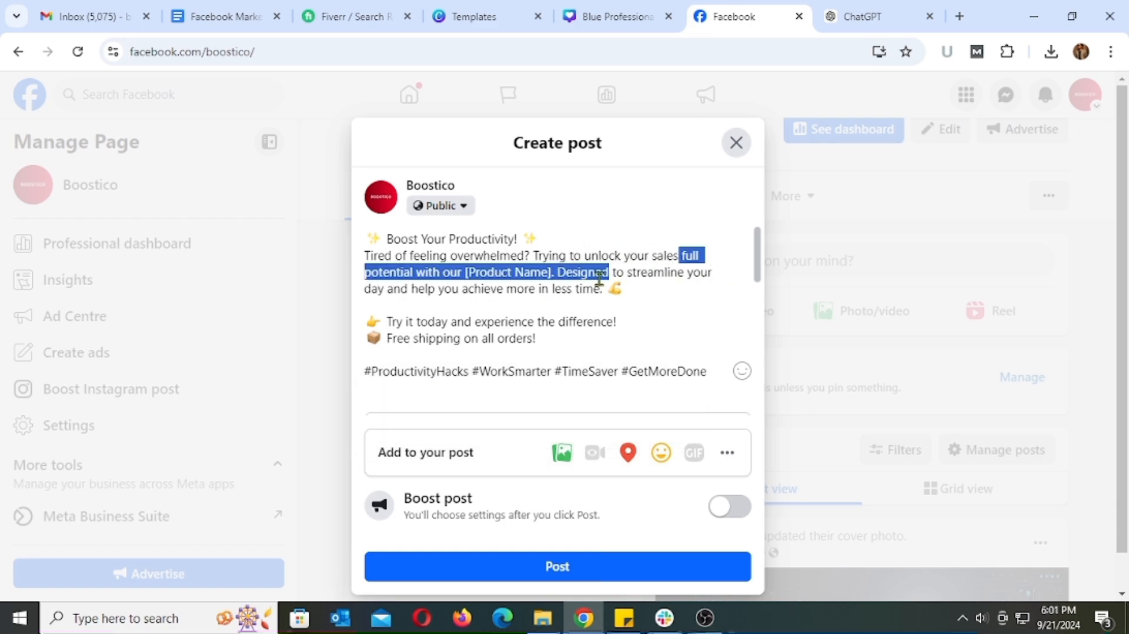
{"action": "key", "text": "BackSpace"}
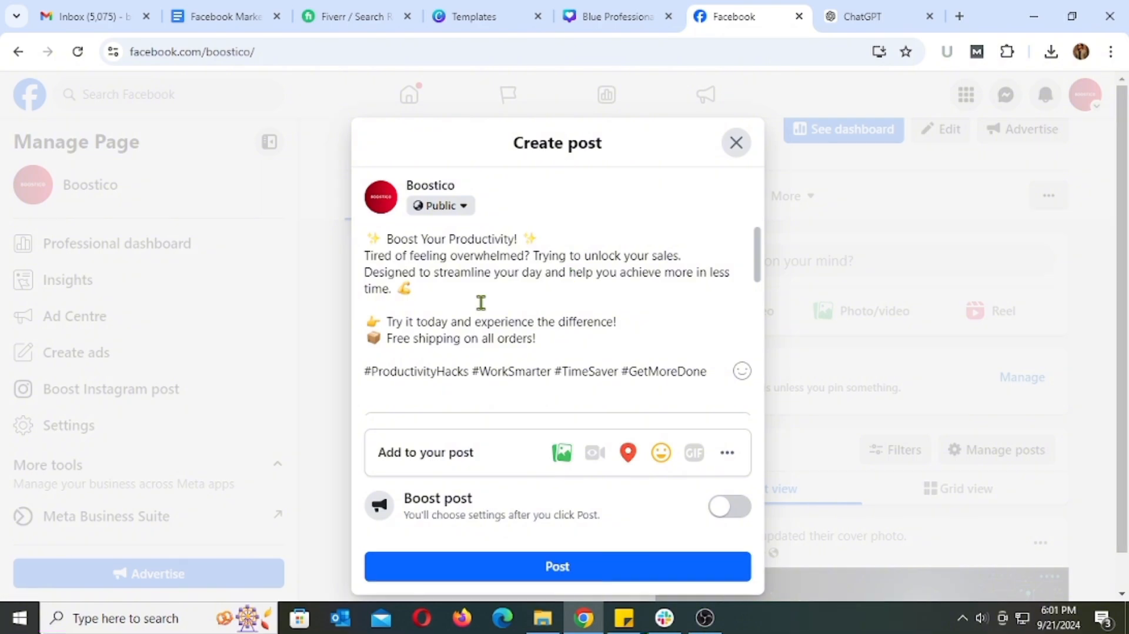
{"action": "left_click_drag", "start_coordinate": [548, 338], "coordinate": [419, 338]}
{"action": "key", "text": "BackSpace"}
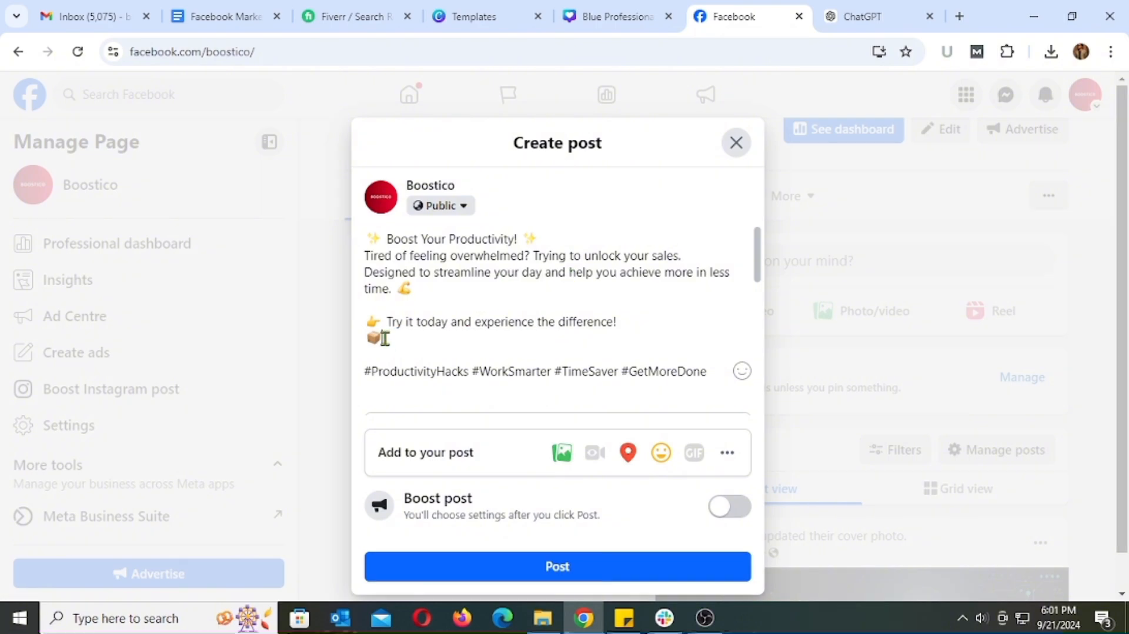
{"action": "key", "text": "BackSpace"}
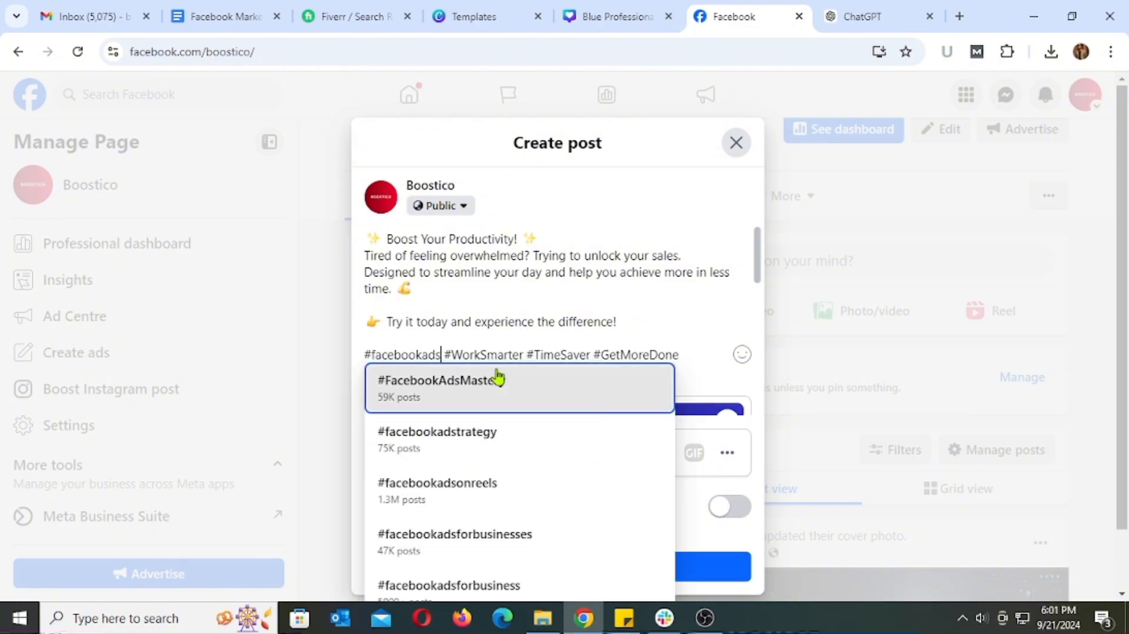
Replace the post's first three hashtags with #facebookads, #boost and #sales
{"action": "left_click", "coordinate": [456, 385]}
{"action": "double_click", "coordinate": [453, 355]}
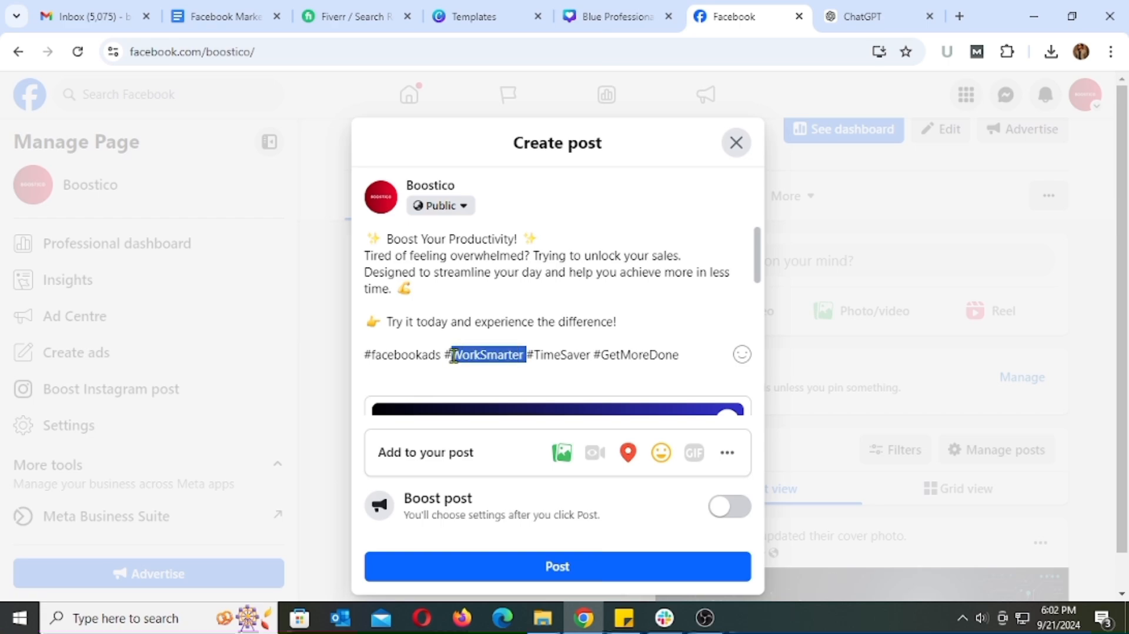
{"action": "type", "text": "boost"}
{"action": "double_click", "coordinate": [499, 355]}
{"action": "type", "text": "sale"}
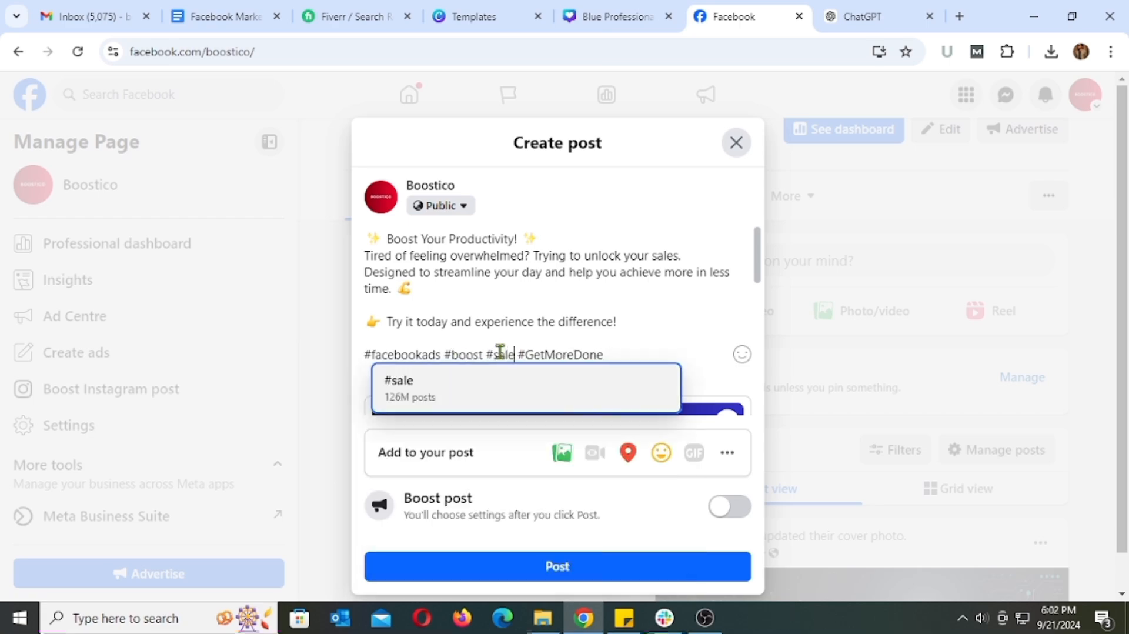
{"action": "type", "text": "s"}
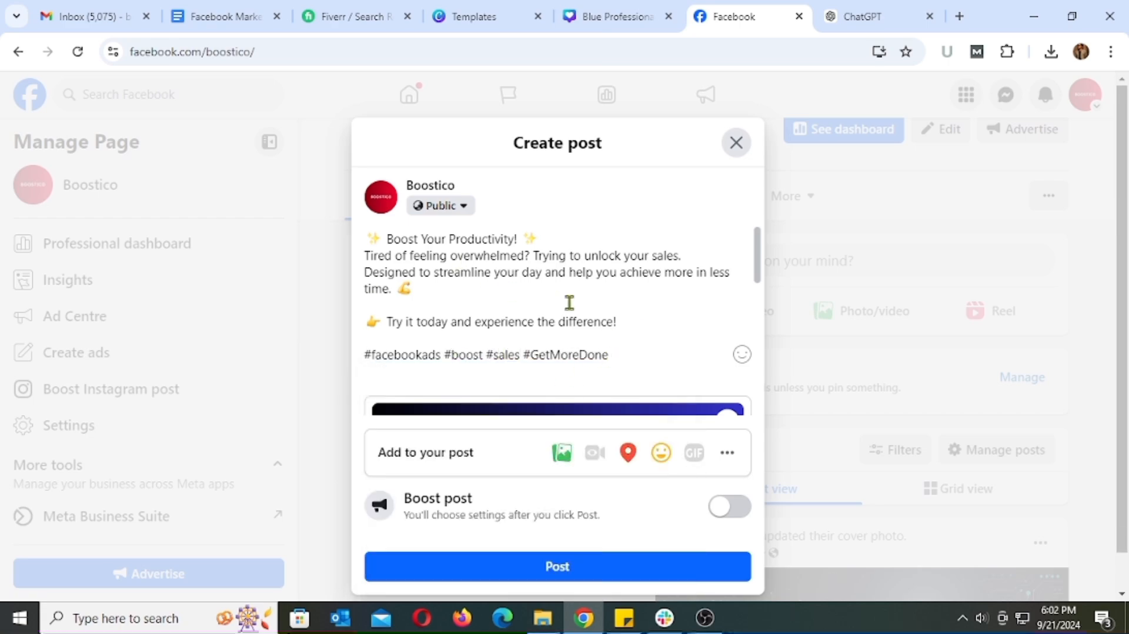
Check the attached ad image and publish the post with a Call Now button that uses the business phone number
{"action": "scroll", "coordinate": [586, 305], "scroll_direction": "down", "scroll_amount": 6}
{"action": "scroll", "coordinate": [573, 312], "scroll_direction": "up", "scroll_amount": 3}
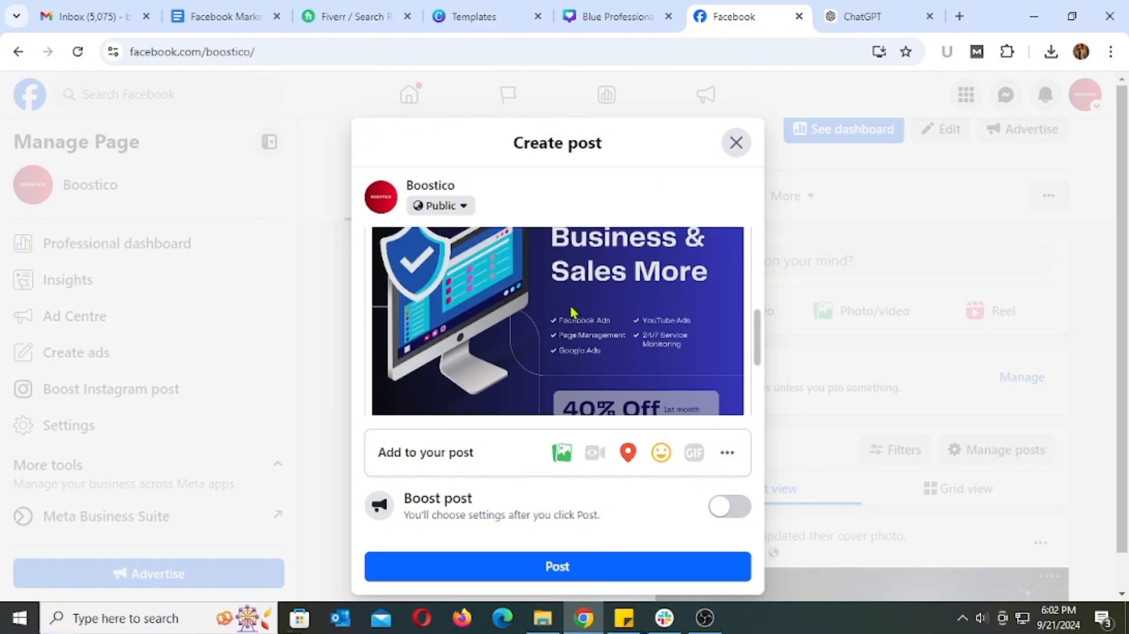
{"action": "scroll", "coordinate": [499, 290], "scroll_direction": "down", "scroll_amount": 3}
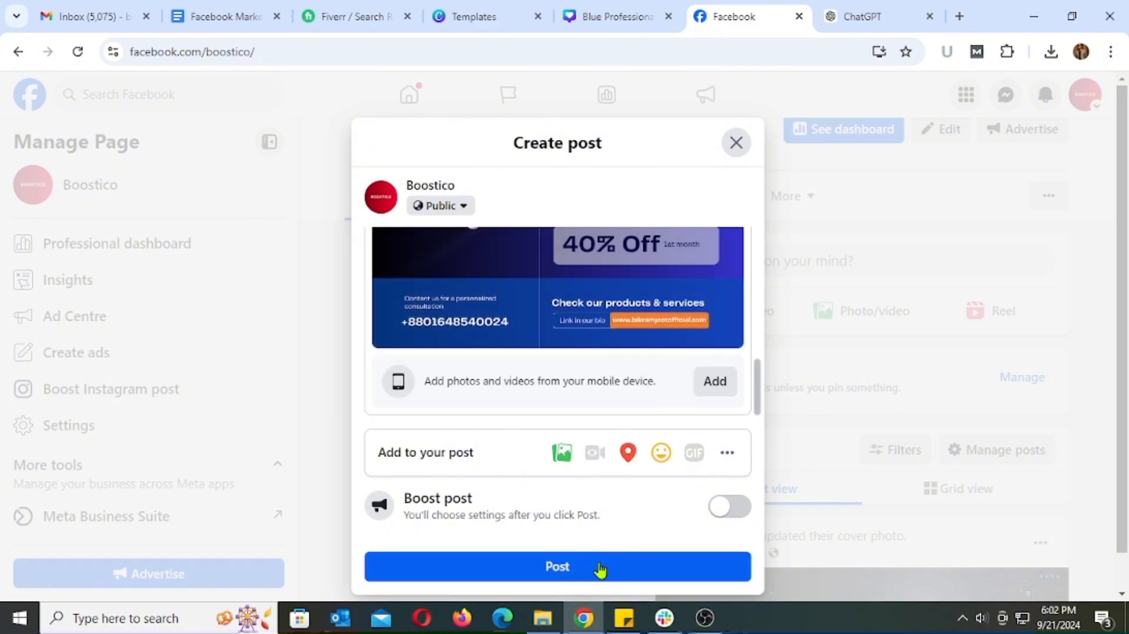
{"action": "left_click", "coordinate": [566, 567]}
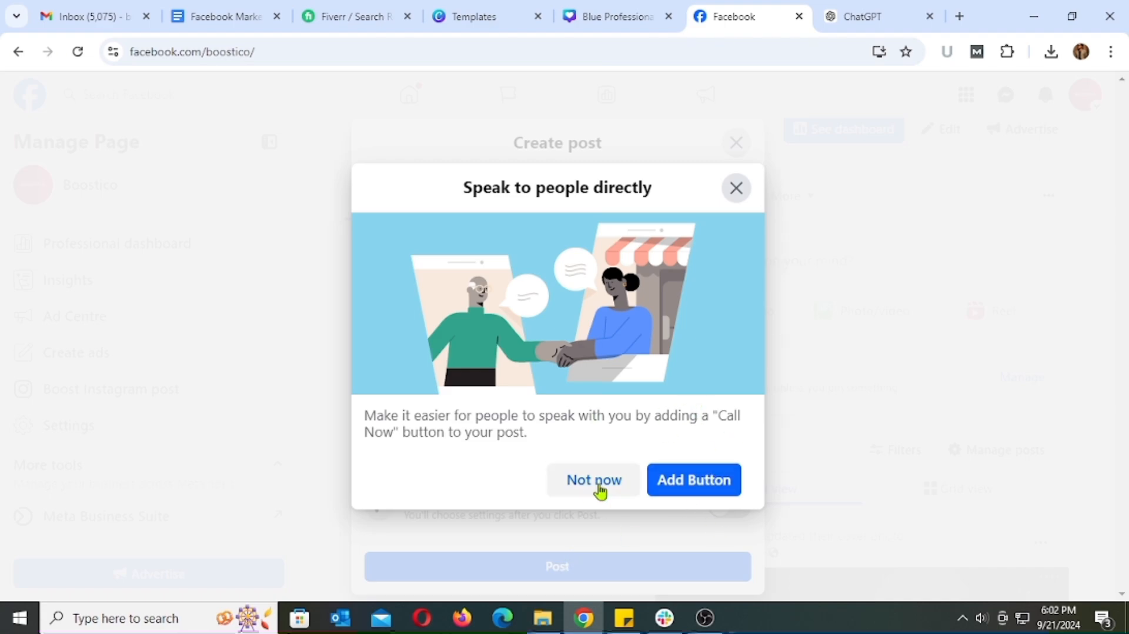
{"action": "left_click", "coordinate": [680, 481]}
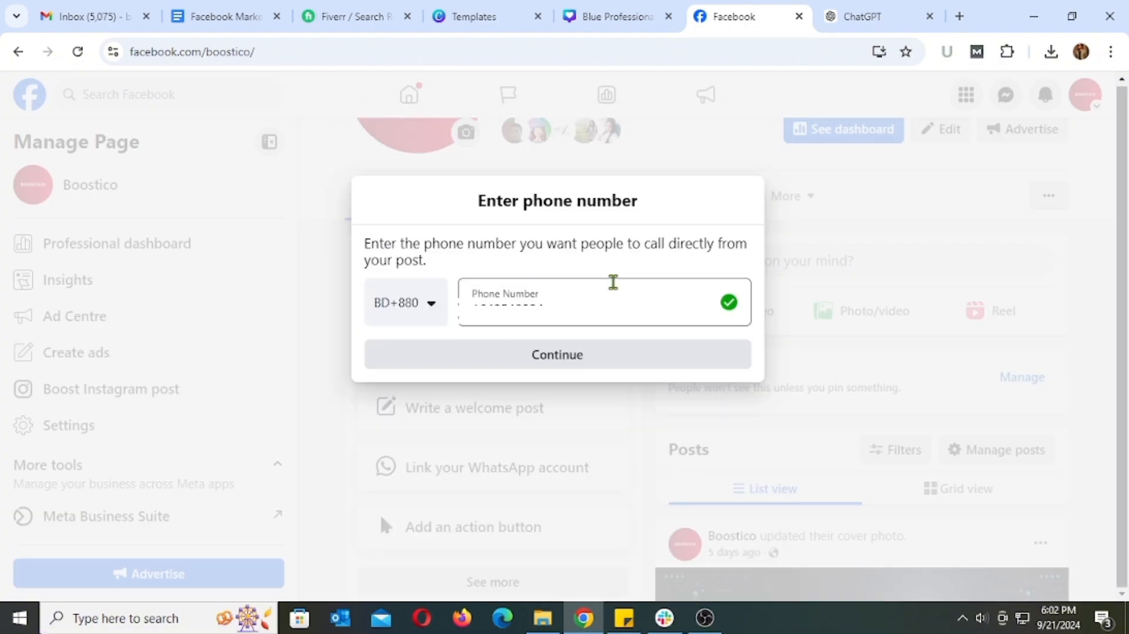
{"action": "left_click", "coordinate": [574, 364]}
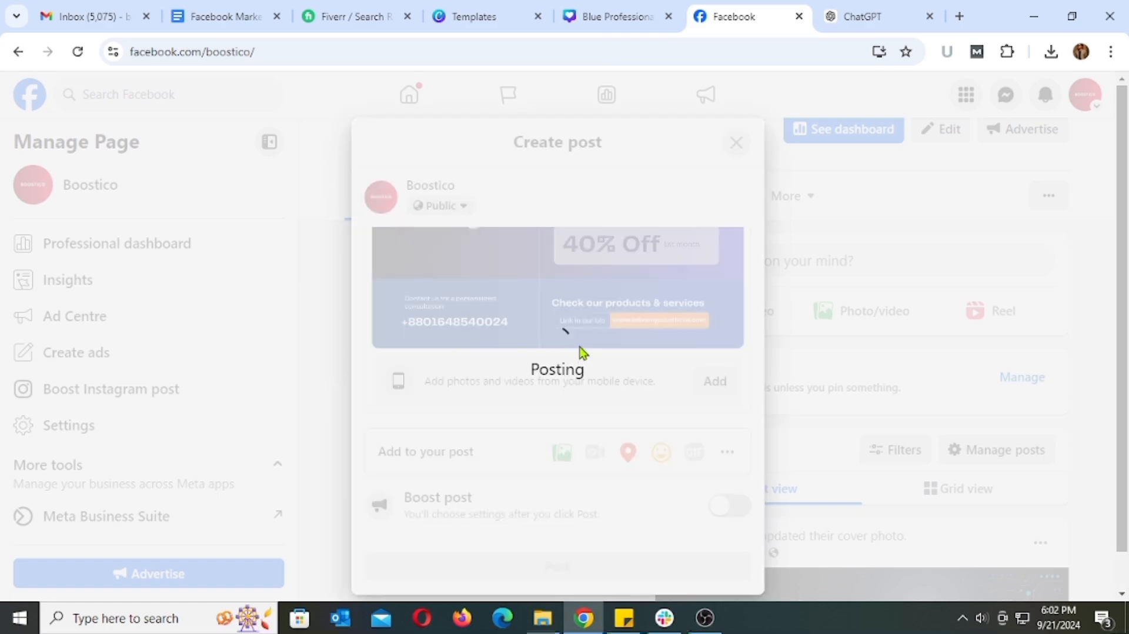
Examine the published post on the Boostico page, including its full text, hashtags, ad image and Call now button
{"action": "scroll", "coordinate": [953, 400], "scroll_direction": "down", "scroll_amount": 4}
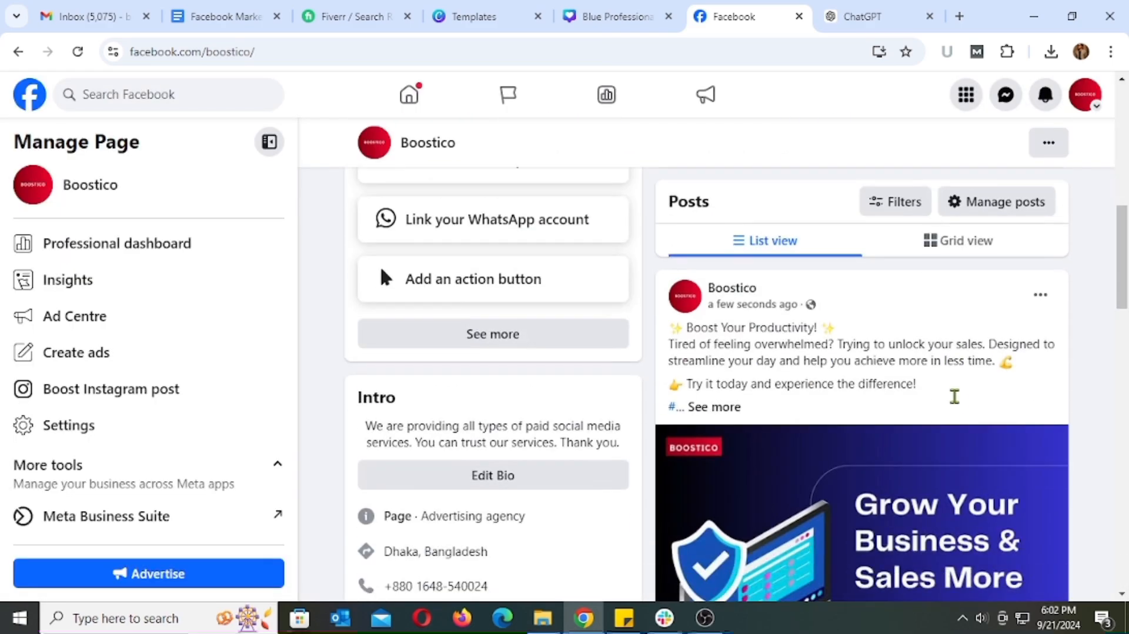
{"action": "scroll", "coordinate": [1058, 399], "scroll_direction": "down", "scroll_amount": 2}
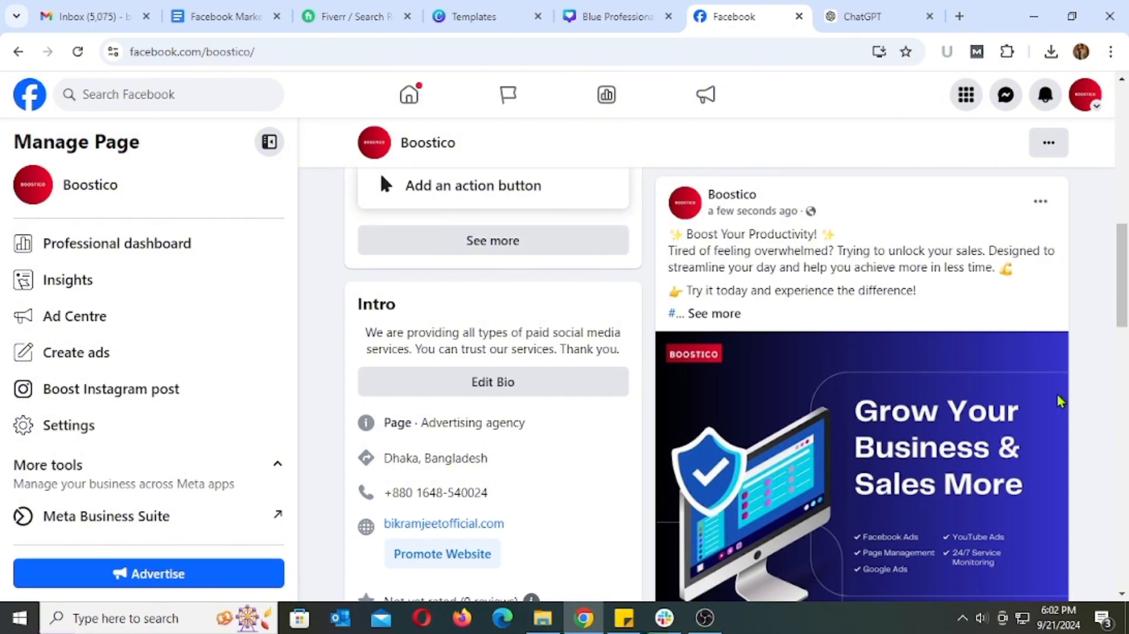
{"action": "scroll", "coordinate": [1058, 401], "scroll_direction": "down", "scroll_amount": 6}
{"action": "scroll", "coordinate": [1045, 418], "scroll_direction": "up", "scroll_amount": 1}
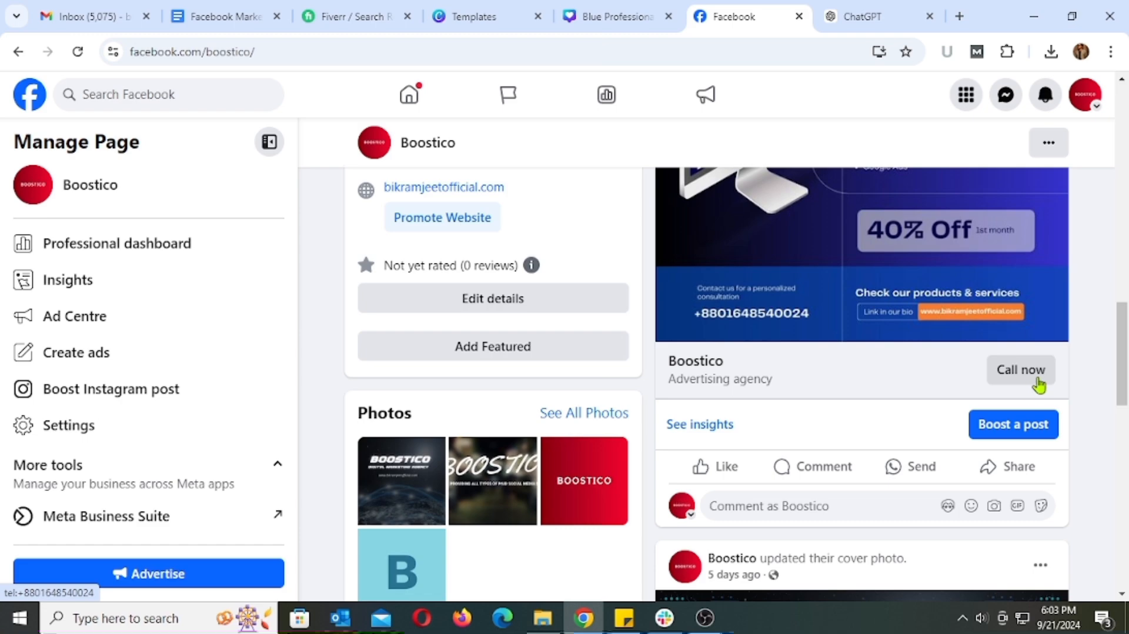
{"action": "scroll", "coordinate": [773, 446], "scroll_direction": "up", "scroll_amount": 5}
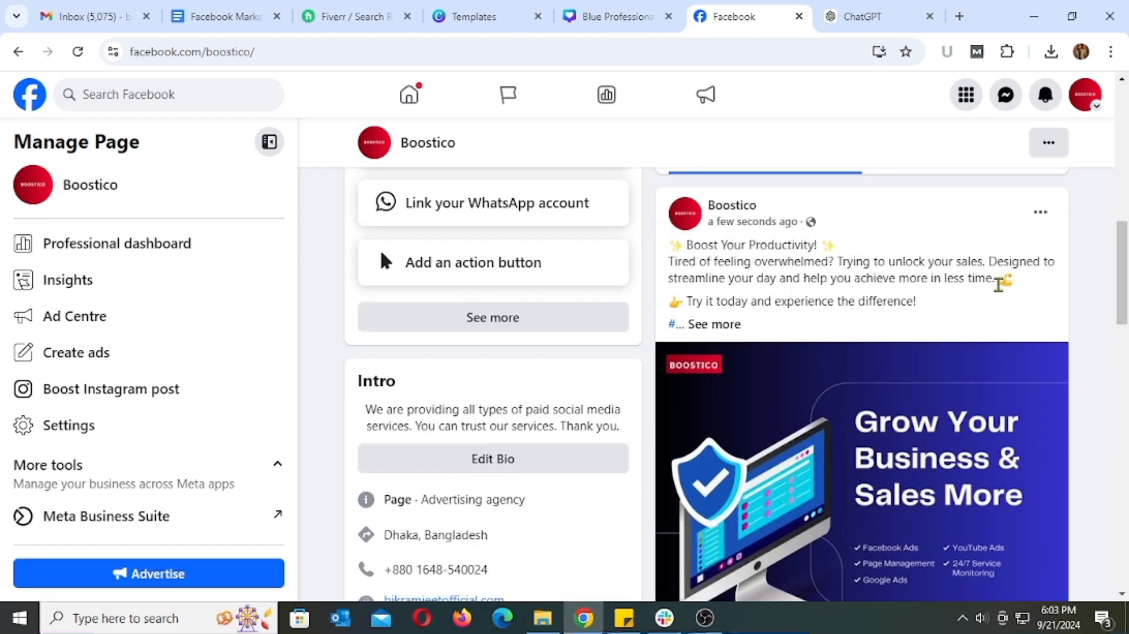
{"action": "left_click", "coordinate": [713, 324]}
{"action": "scroll", "coordinate": [1003, 397], "scroll_direction": "down", "scroll_amount": 4}
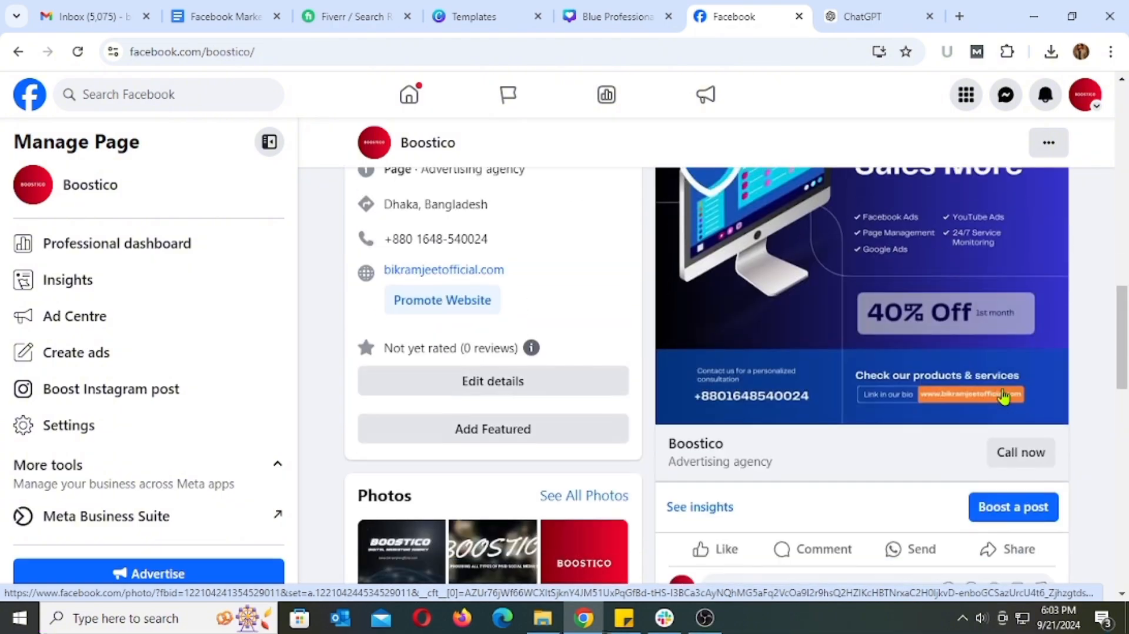
{"action": "scroll", "coordinate": [1004, 396], "scroll_direction": "down", "scroll_amount": 7}
{"action": "scroll", "coordinate": [1000, 395], "scroll_direction": "up", "scroll_amount": 10}
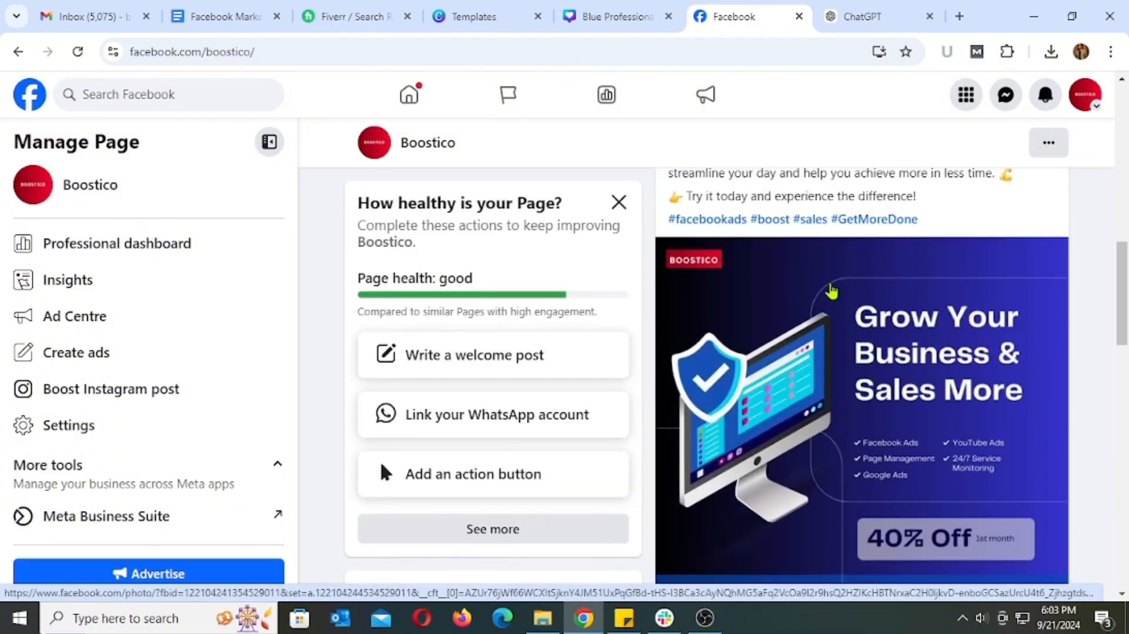
{"action": "scroll", "coordinate": [977, 352], "scroll_direction": "up", "scroll_amount": 2}
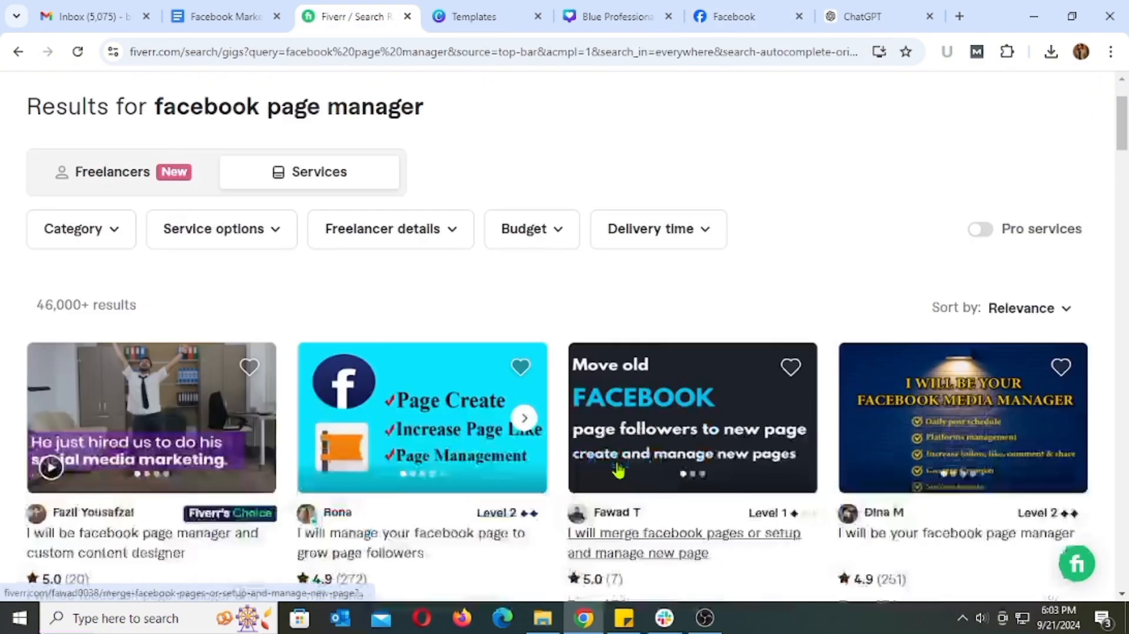
Switch to Fiverr and look through the service results for "facebook page manager" and their starting prices
{"action": "scroll", "coordinate": [617, 468], "scroll_direction": "down", "scroll_amount": 2}
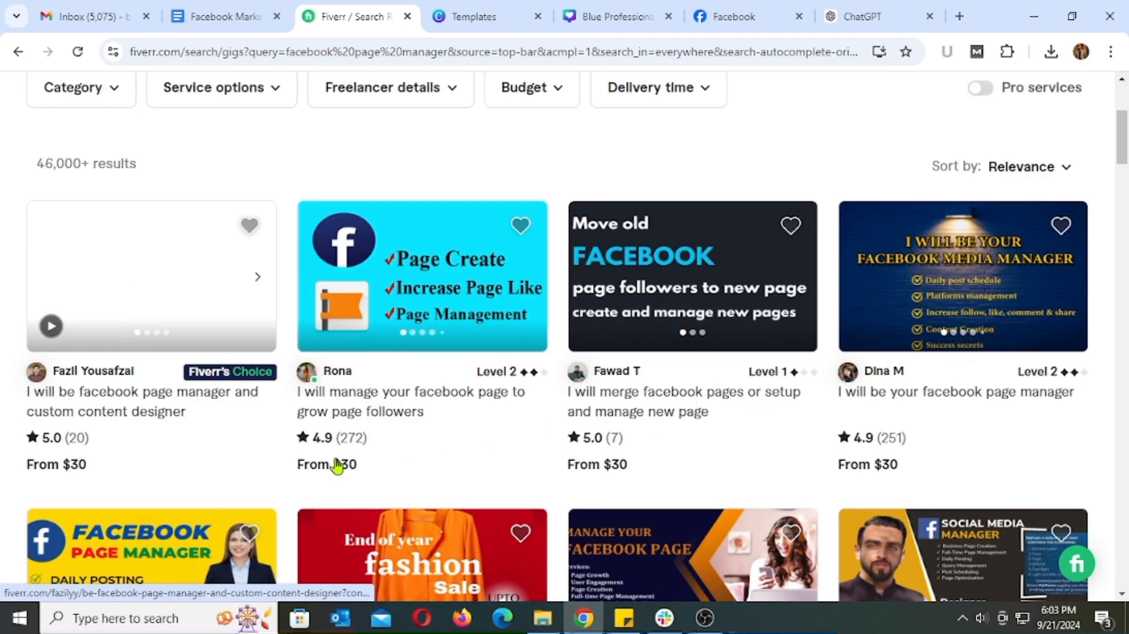
{"action": "scroll", "coordinate": [902, 473], "scroll_direction": "down", "scroll_amount": 2}
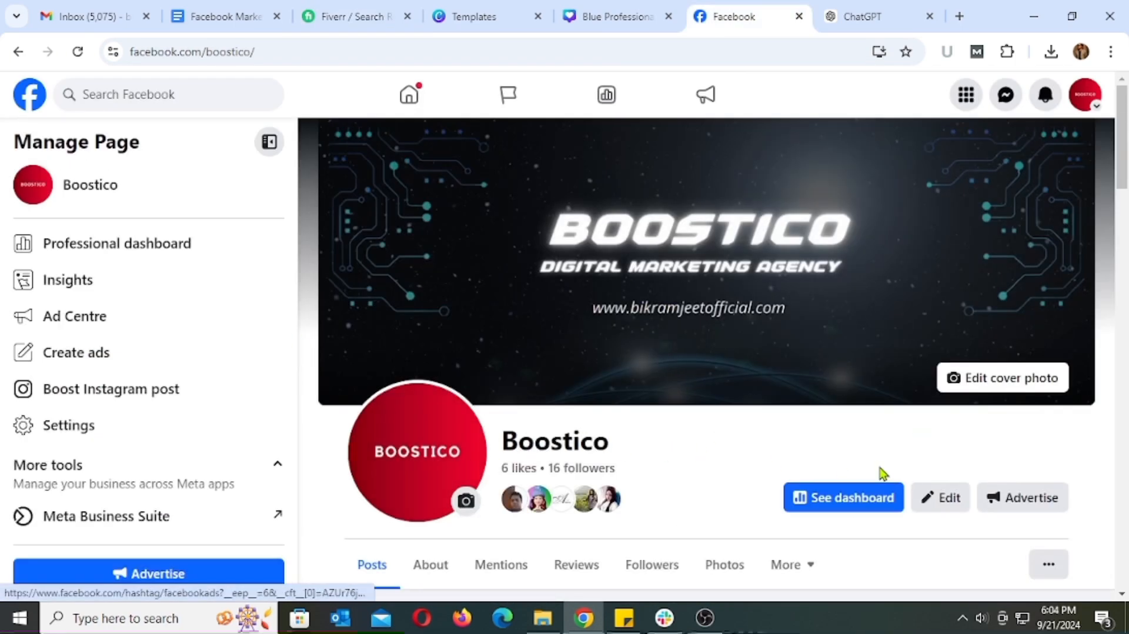
{"action": "scroll", "coordinate": [880, 473], "scroll_direction": "down", "scroll_amount": 12}
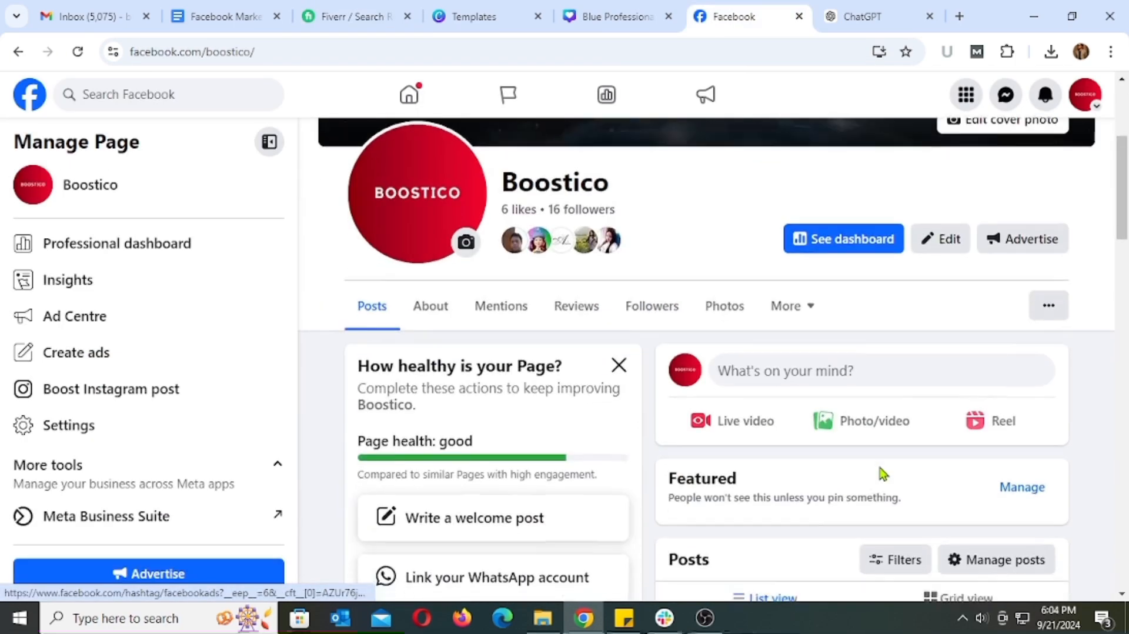
Return to the Boostico Facebook page and look over its posts, photos and cover
{"action": "scroll", "coordinate": [880, 473], "scroll_direction": "down", "scroll_amount": 4}
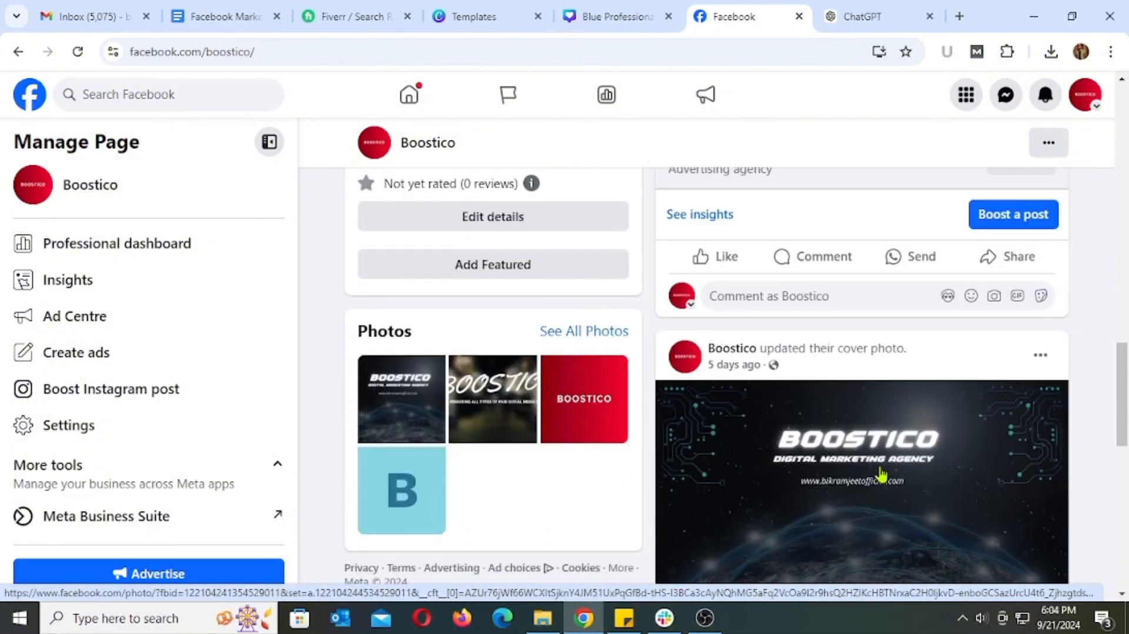
{"action": "scroll", "coordinate": [880, 473], "scroll_direction": "up", "scroll_amount": 13}
{"action": "scroll", "coordinate": [880, 473], "scroll_direction": "up", "scroll_amount": 8}
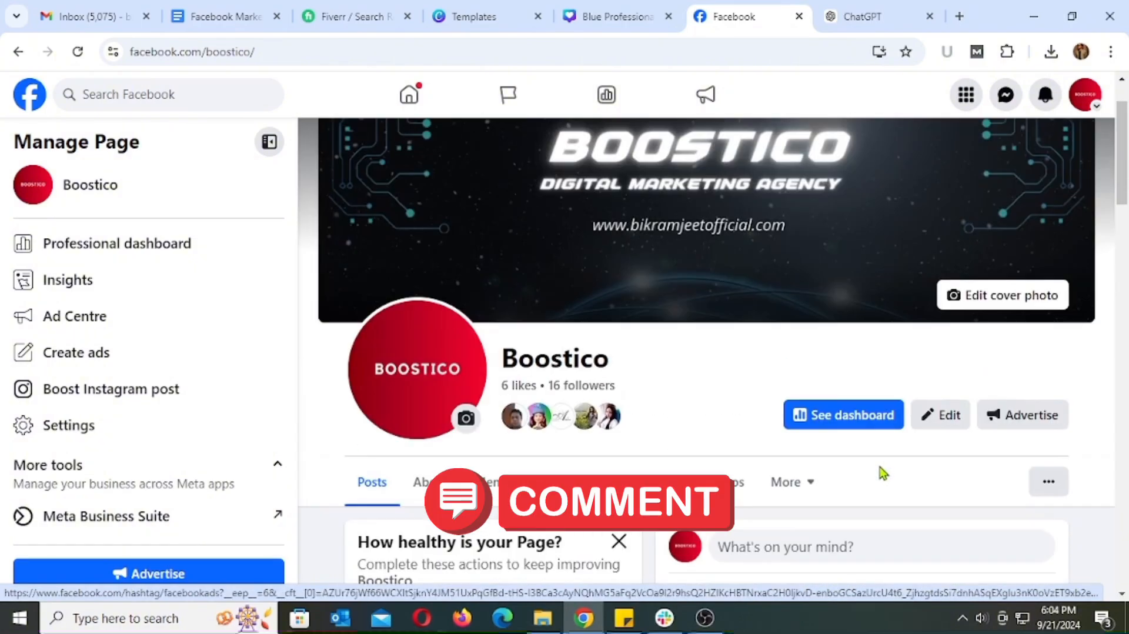
Look at the Canva results for "facebook ads post" and return to the Facebook Marketing Course Material document at Class 3
{"action": "left_click", "coordinate": [473, 17]}
{"action": "scroll", "coordinate": [547, 376], "scroll_direction": "up", "scroll_amount": 4}
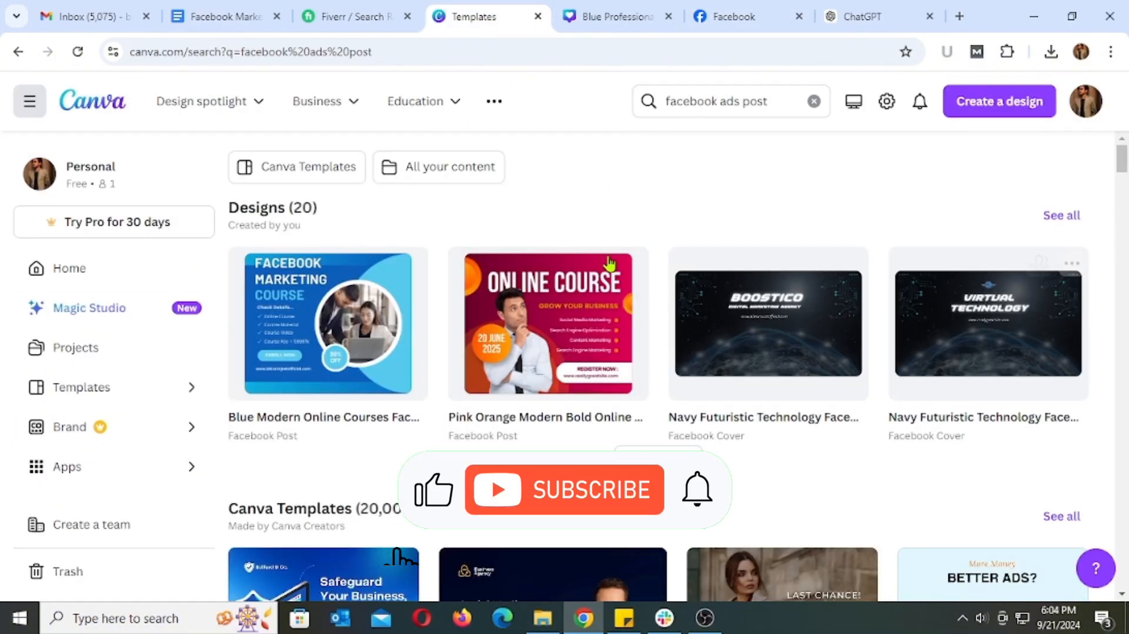
{"action": "left_click", "coordinate": [235, 18]}
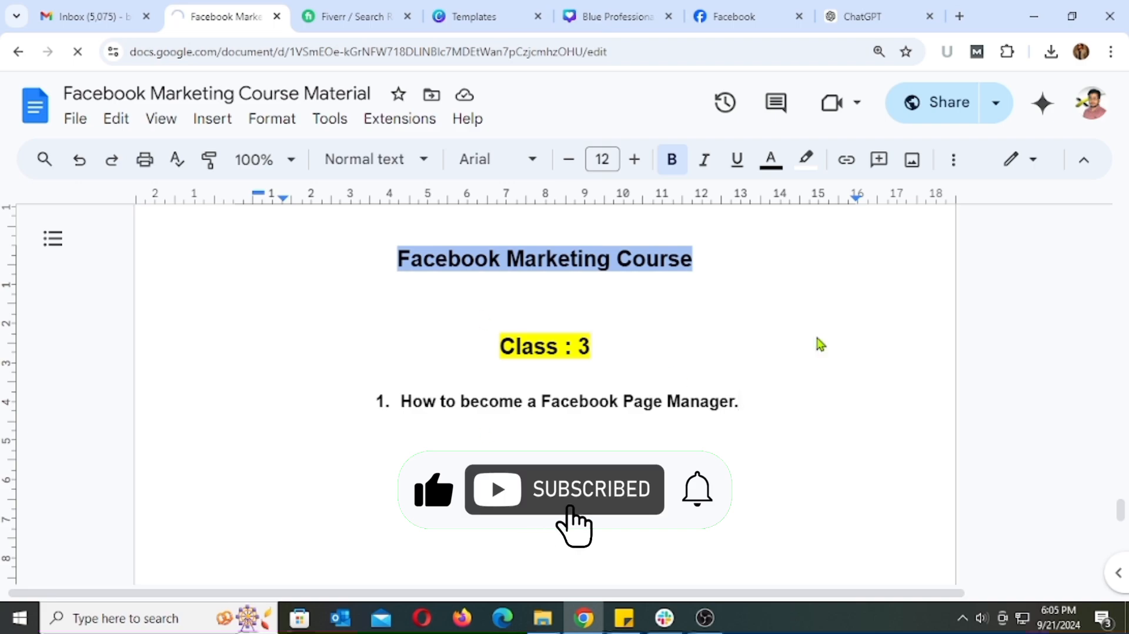